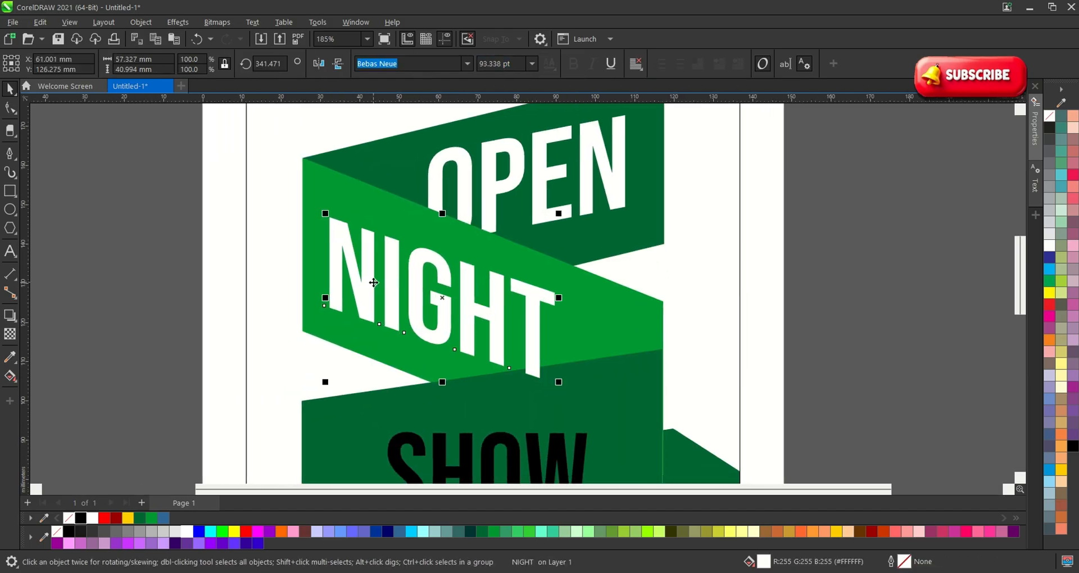
# - Fill the poster's background rectangle behind the ribbon banners with grey (#B3B3B3)
pyautogui.scroll(-1, 459, 233)
pyautogui.scroll(-4, 459, 234)
pyautogui.click(641, 323)
pyautogui.moveTo(175, 531)
pyautogui.mouseDown()
pyautogui.moveTo(494, 140)
pyautogui.moveTo(506, 186)
pyautogui.mouseUp()
pyautogui.click(506, 186)
# - Apply an interactive gradient fill from grey to near-white to the poster's background rectangle
pyautogui.click(13, 380)
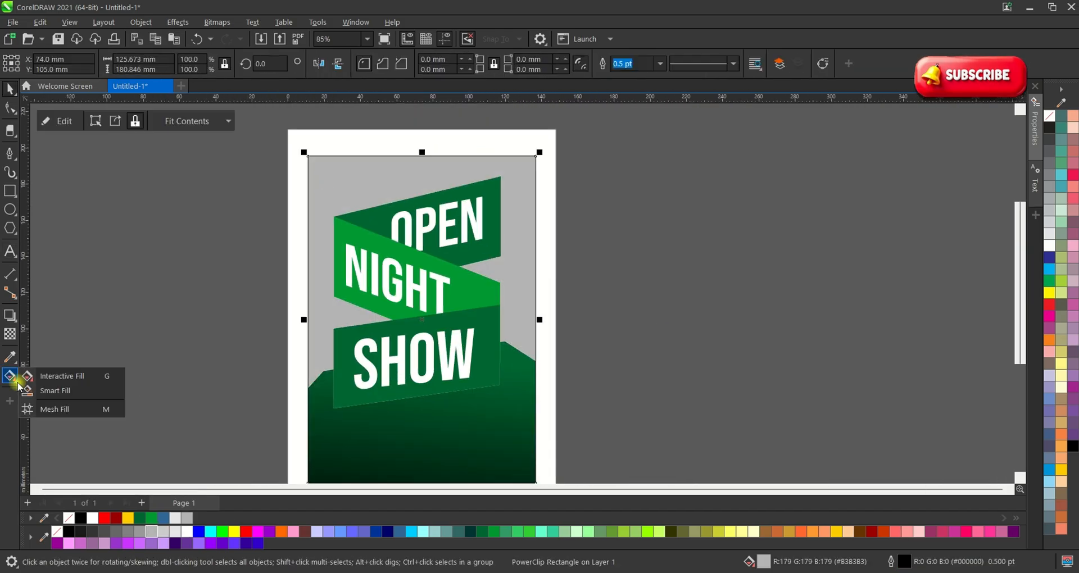
pyautogui.click(62, 375)
pyautogui.click(217, 63)
pyautogui.scroll(2, 380, 330)
# - Add a soft black shadow beneath the SHOW banner and shift it slightly upward, closer to the banner's lower edge
pyautogui.click(9, 315)
pyautogui.moveTo(429, 192); pyautogui.dragTo(431, 388)
pyautogui.press('space')
pyautogui.scroll(1, 264, 296)
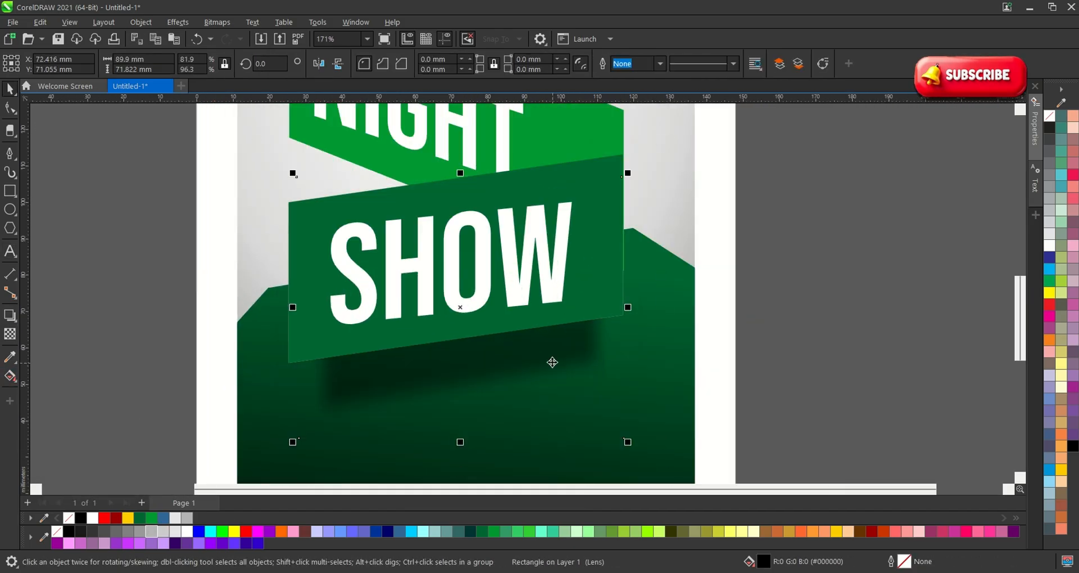
pyautogui.moveTo(551, 361); pyautogui.dragTo(551, 340)
# - Fill the NIGHT text on the middle ribbon with golden yellow
pyautogui.scroll(-3, 541, 377)
pyautogui.click(458, 205)
pyautogui.click(837, 531)
# - Bring in the cut-out photo of the woman in sunglasses and set it aside next to the page
pyautogui.scroll(-3, 510, 371)
pyautogui.click(651, 371)
pyautogui.hotkey('alt', 'Tab')
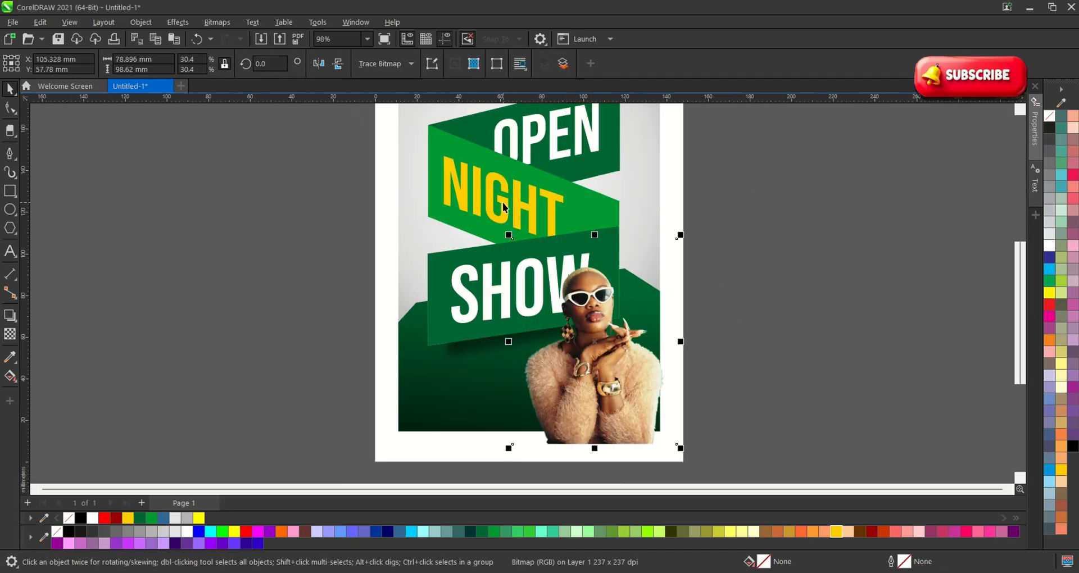
pyautogui.hotkey('ctrl', 'pagedown')
pyautogui.scroll(-1, 532, 337)
pyautogui.moveTo(593, 360)
pyautogui.mouseDown()
pyautogui.moveTo(523, 388)
pyautogui.moveTo(838, 382)
pyautogui.mouseUp()
# - Select the ribbon banners with their text and scale them down slightly
pyautogui.scroll(1, 550, 381)
pyautogui.moveTo(388, 130); pyautogui.dragTo(635, 455)
pyautogui.moveTo(623, 138); pyautogui.dragTo(607, 155)
# - Move the woman's photo into the lower right corner of the poster with the Move Here option
pyautogui.moveTo(838, 292); pyautogui.dragTo(587, 364)
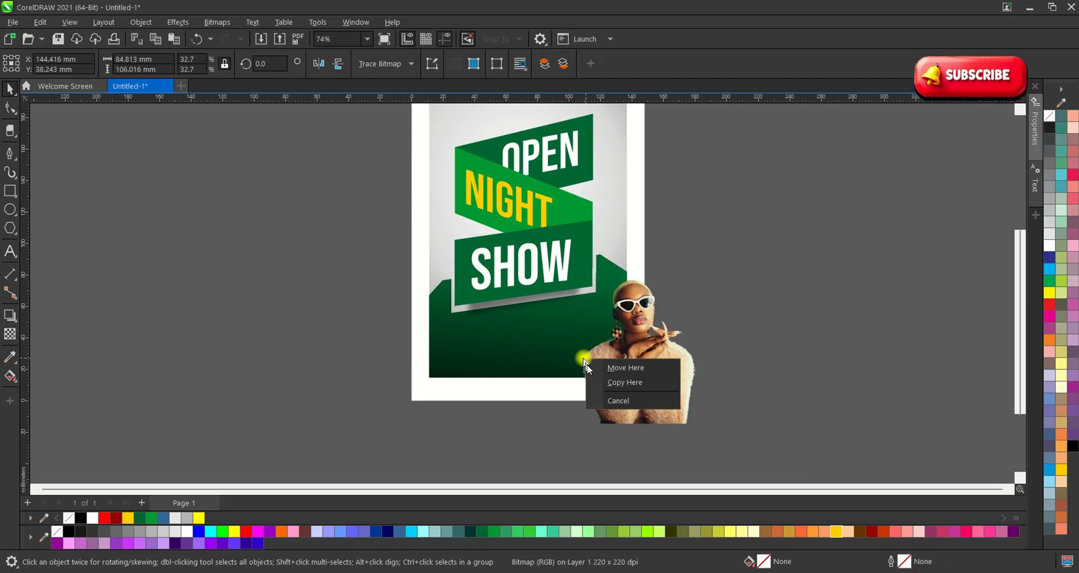
pyautogui.click(623, 368)
pyautogui.scroll(1, 599, 337)
pyautogui.press('F10')
pyautogui.scroll(2, 418, 402)
# - Add text with the lines "TIME: 11PM", "VENUE: BALCONY MAKURDI" and "DATE: 23RD AUGUST, 2026" below the SHOW banner
pyautogui.press('F8')
pyautogui.click(408, 385)
pyautogui.write('TIME: 11PM')
pyautogui.press('Return')
pyautogui.write('VENUE: BALCONY MAKURDI')
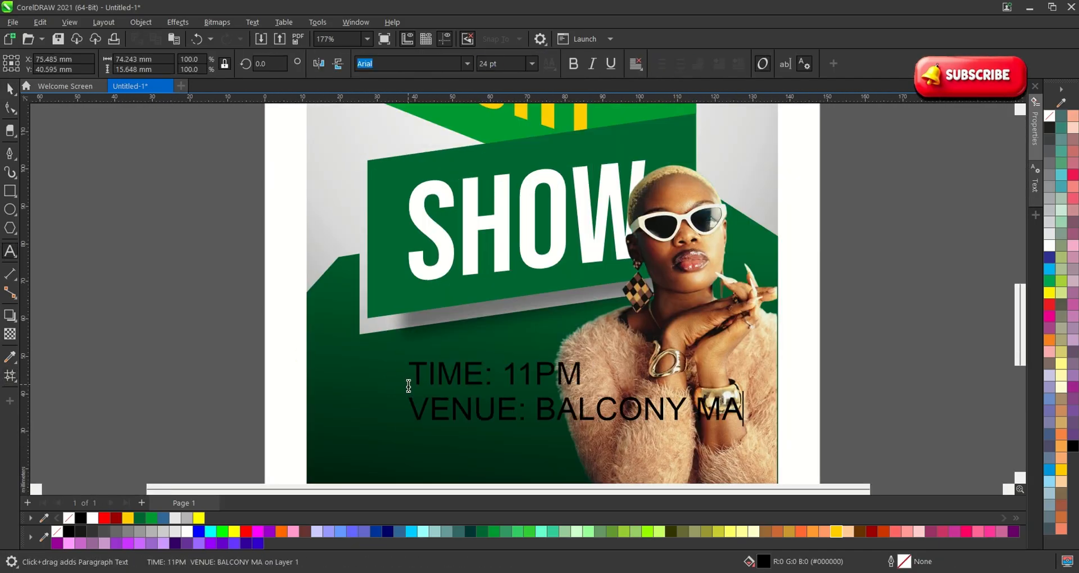
pyautogui.press('Return')
pyautogui.write('DATE: 23RD AUGUST, 2026')
# - Shrink the event details text beside the woman's photo and frame it with a rectangle about 76 × 17 mm
pyautogui.hotkey('ctrl', 'space')
pyautogui.moveTo(843, 358); pyautogui.dragTo(549, 429)
pyautogui.scroll(1, 476, 466)
pyautogui.click(399, 441)
pyautogui.scroll(2, 399, 441)
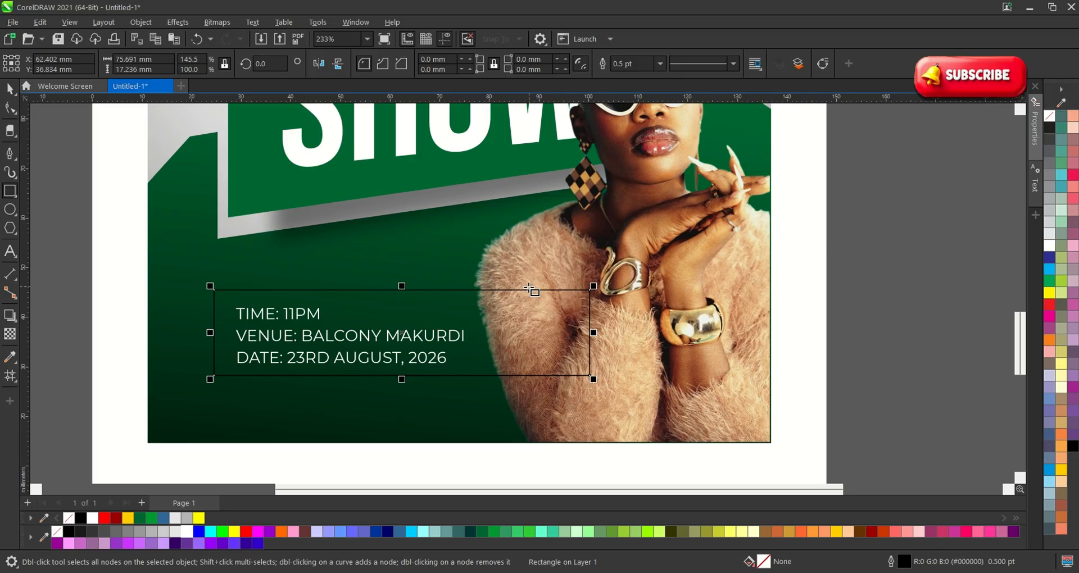
pyautogui.scroll(-3, 439, 337)
pyautogui.press('Escape')
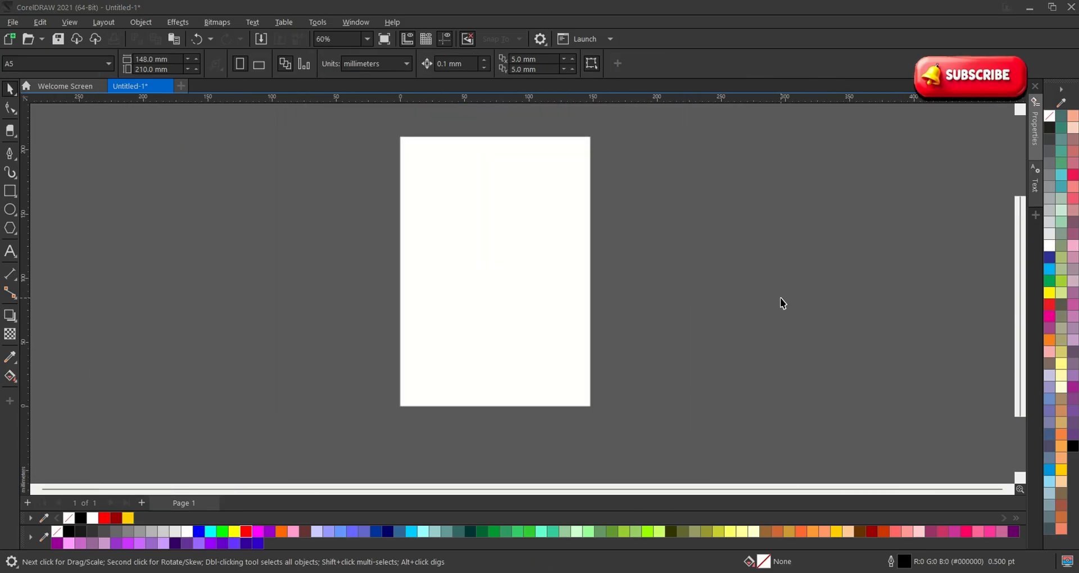
# - Draw a background rectangle about 126 × 181 mm on the blank A5 page and centre it on the page
pyautogui.click(10, 191)
pyautogui.moveTo(413, 159); pyautogui.dragTo(575, 390)
pyautogui.press('space')
pyautogui.click(669, 360)
pyautogui.click(508, 305)
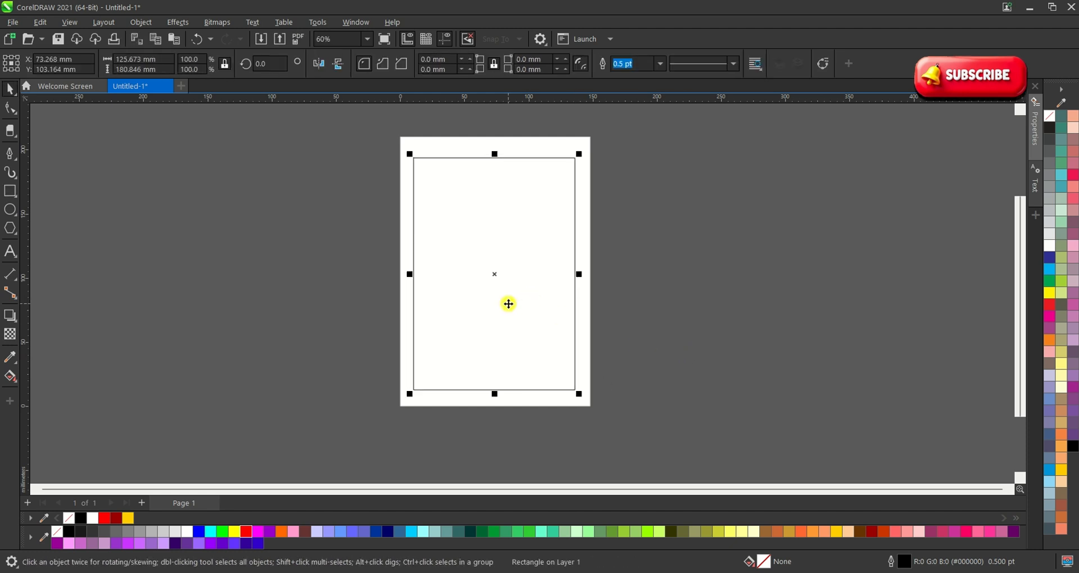
pyautogui.press('p')
pyautogui.click(612, 300)
pyautogui.click(510, 274)
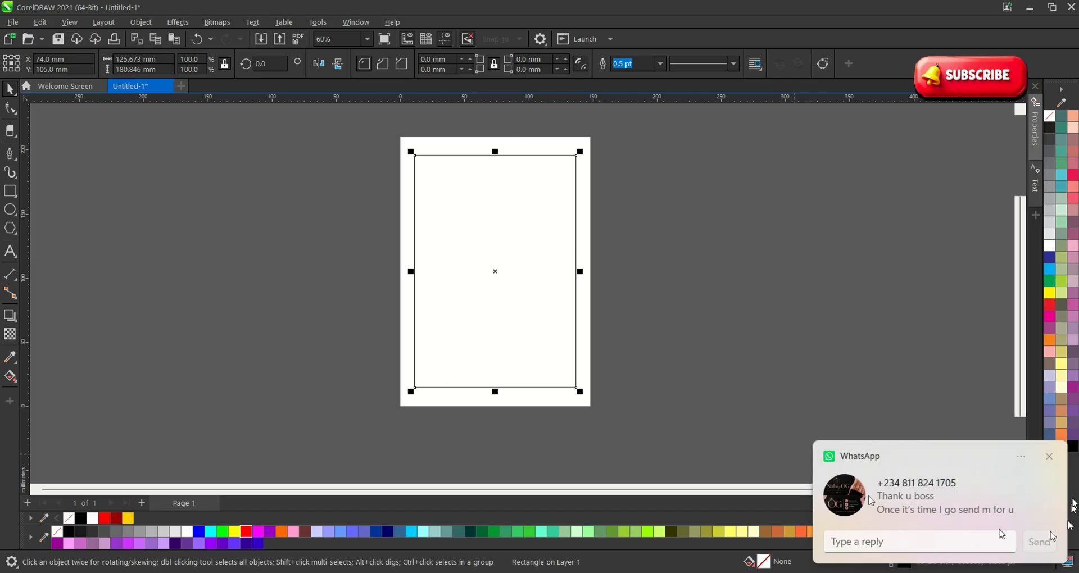
# - Dismiss the incoming WhatsApp notification and deselect the background rectangle
pyautogui.click(1050, 457)
pyautogui.click(817, 387)
pyautogui.scroll(1, 437, 217)
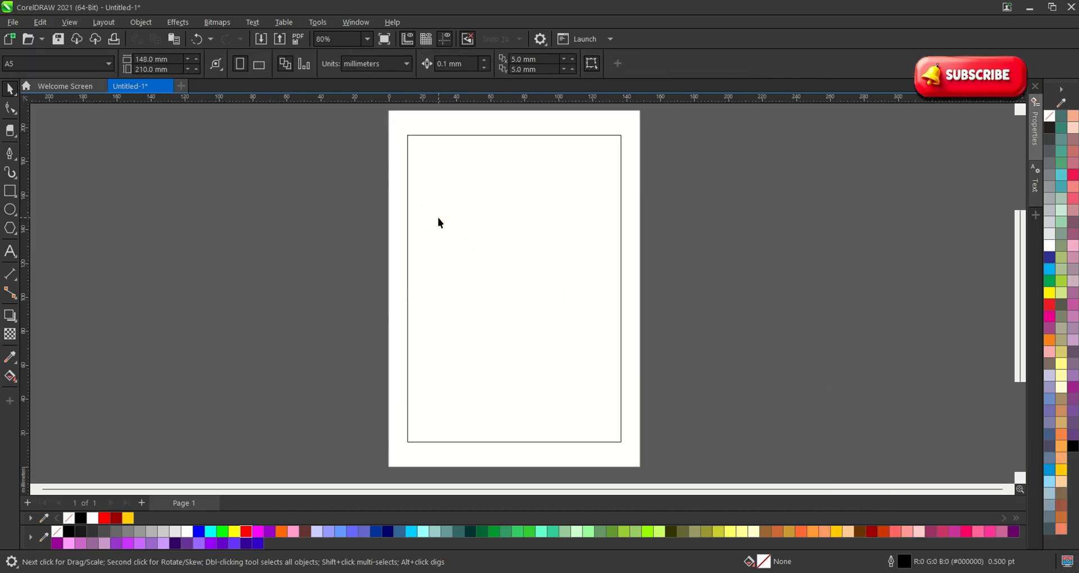
pyautogui.click(437, 218)
pyautogui.click(213, 244)
pyautogui.click(14, 192)
pyautogui.click(10, 152)
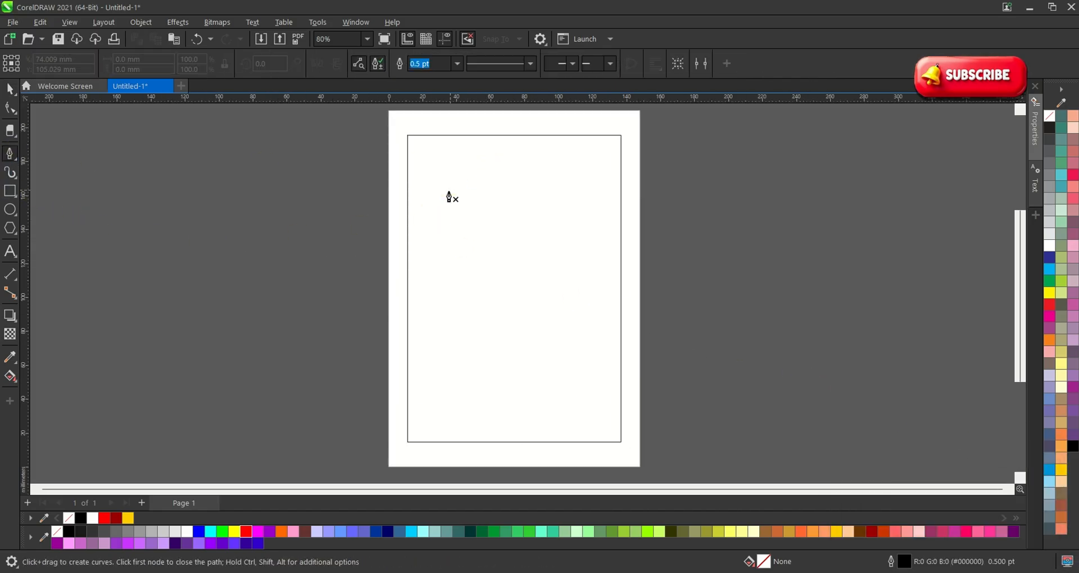
pyautogui.click(436, 208)
pyautogui.press('space')
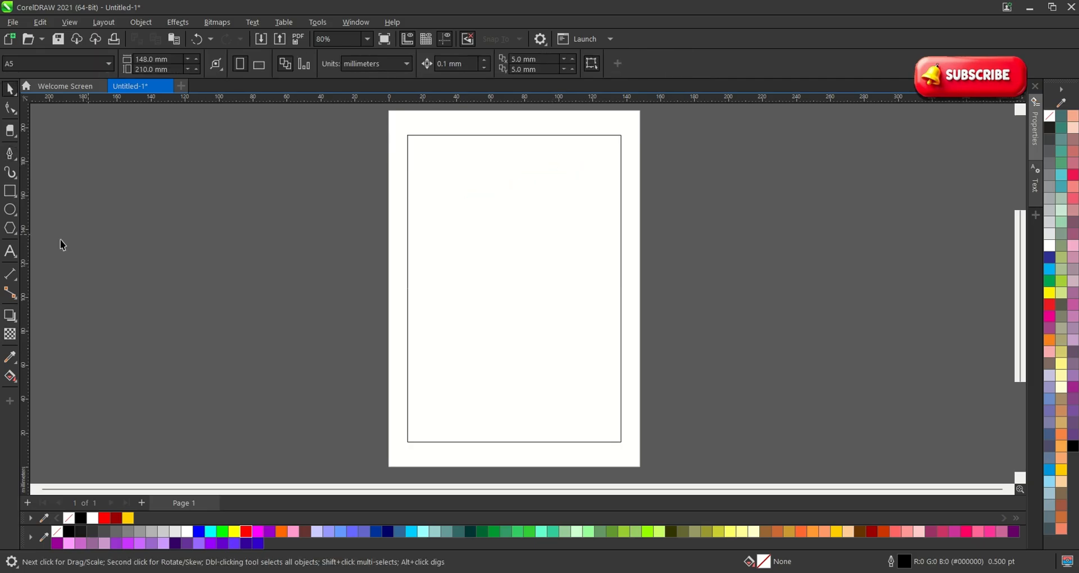
pyautogui.rightClick(13, 162)
pyautogui.click(13, 160)
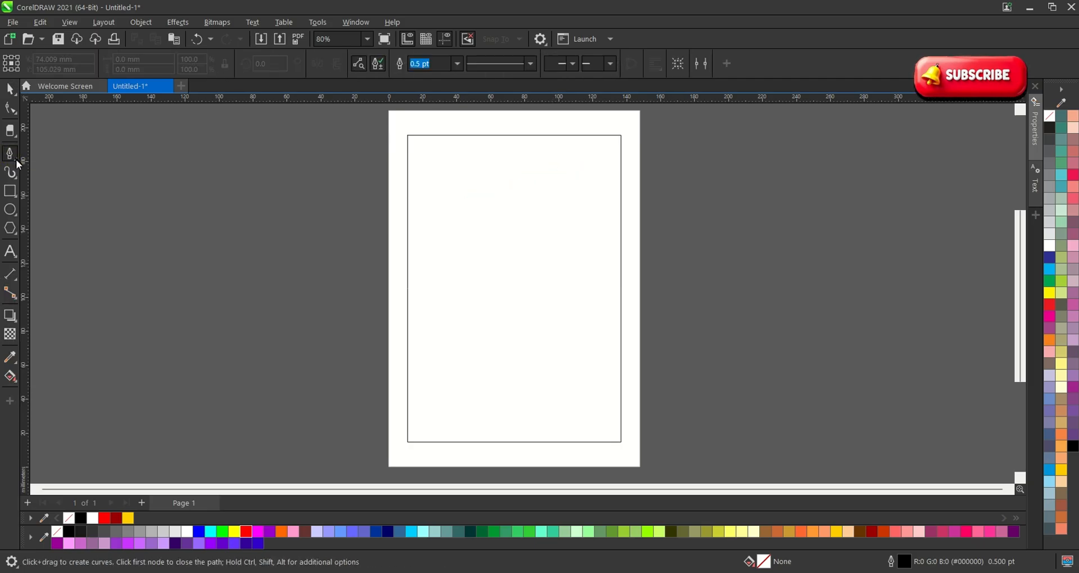
pyautogui.click(19, 163)
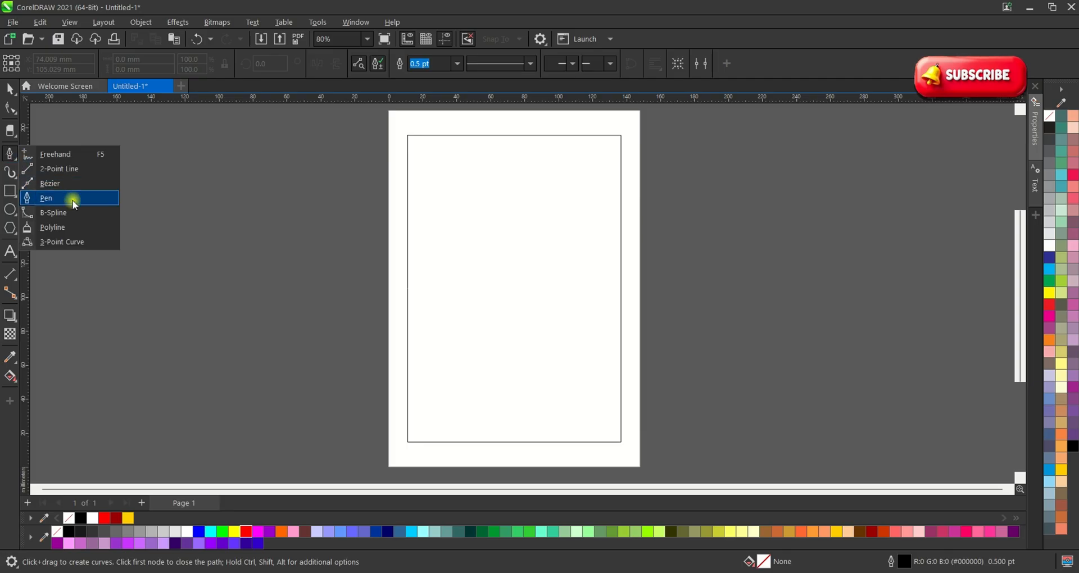
pyautogui.click(72, 198)
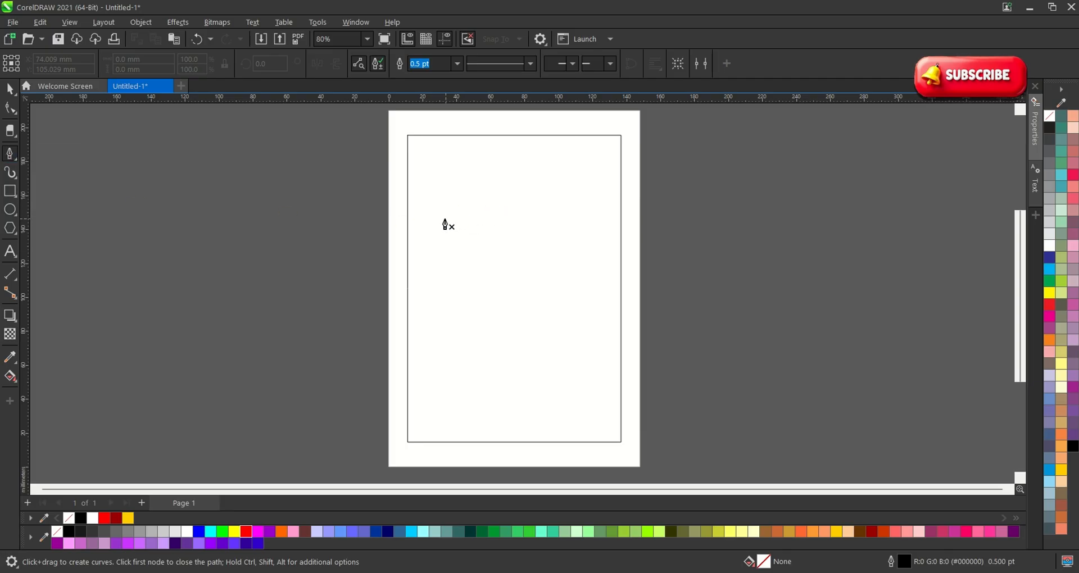
pyautogui.click(587, 164)
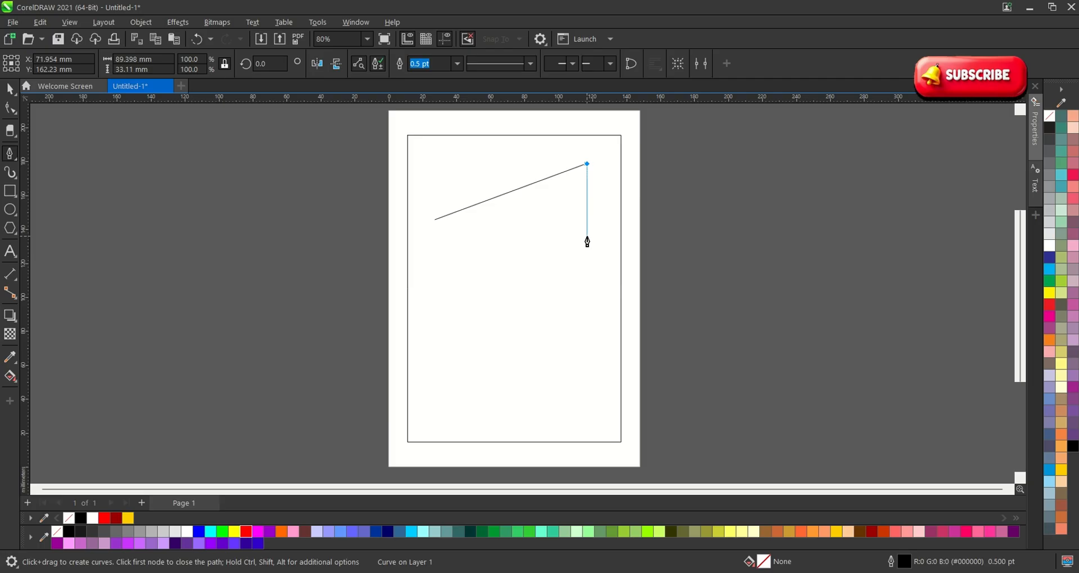
pyautogui.hotkey('ctrl', 'z')
pyautogui.press('space')
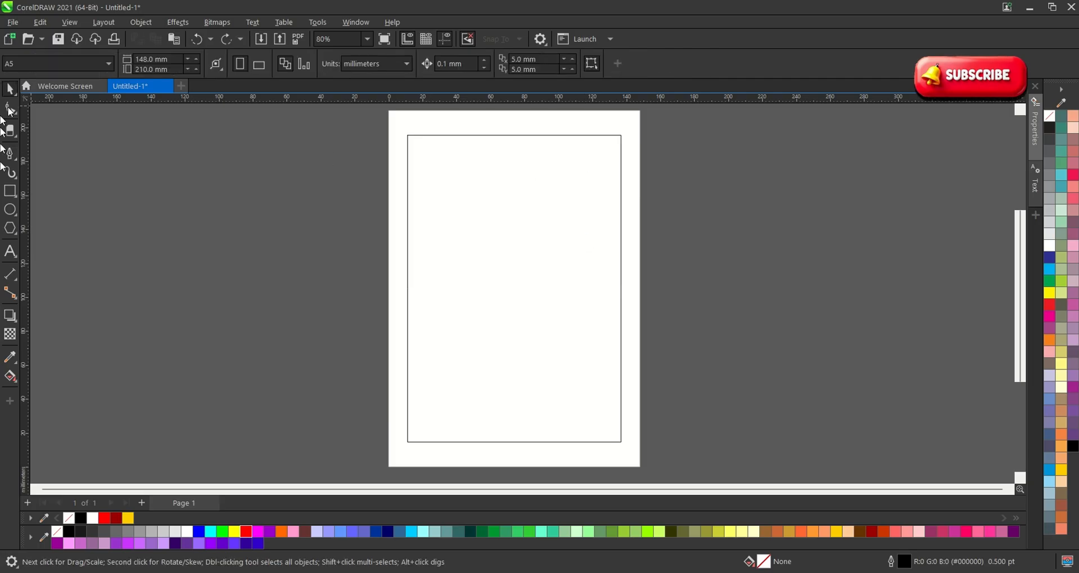
# - Draw a horizontal rectangle about 91 × 33 mm in the upper part of the background rectangle
pyautogui.click(10, 193)
pyautogui.moveTo(439, 177); pyautogui.dragTo(594, 232)
pyautogui.press('space')
pyautogui.scroll(1, 521, 224)
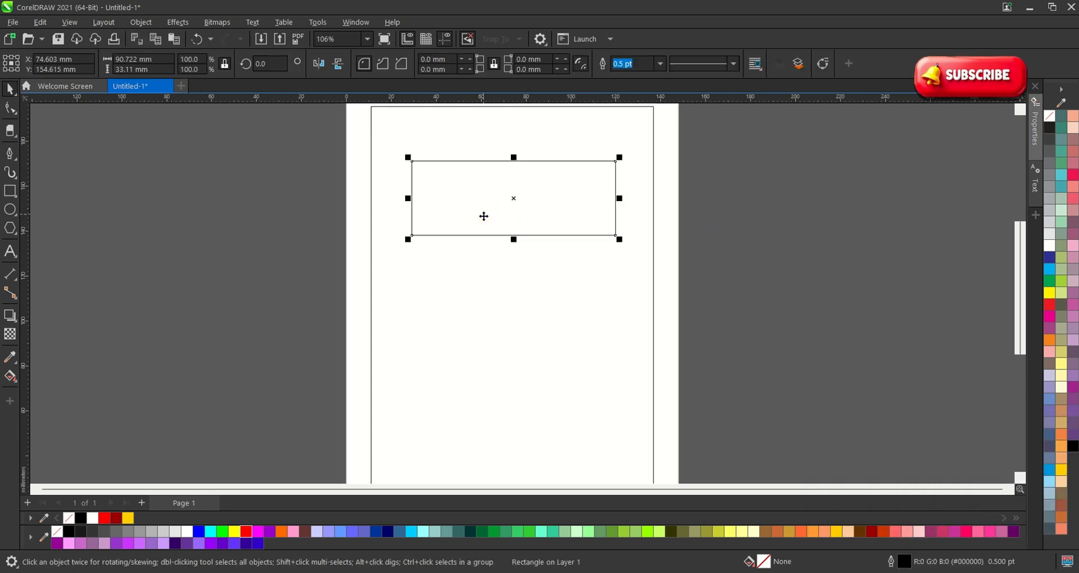
# - Skew the new rectangle vertically by about 10.4° so that its left edge sits lower than its right edge
pyautogui.click(467, 194)
pyautogui.moveTo(407, 200); pyautogui.dragTo(417, 243)
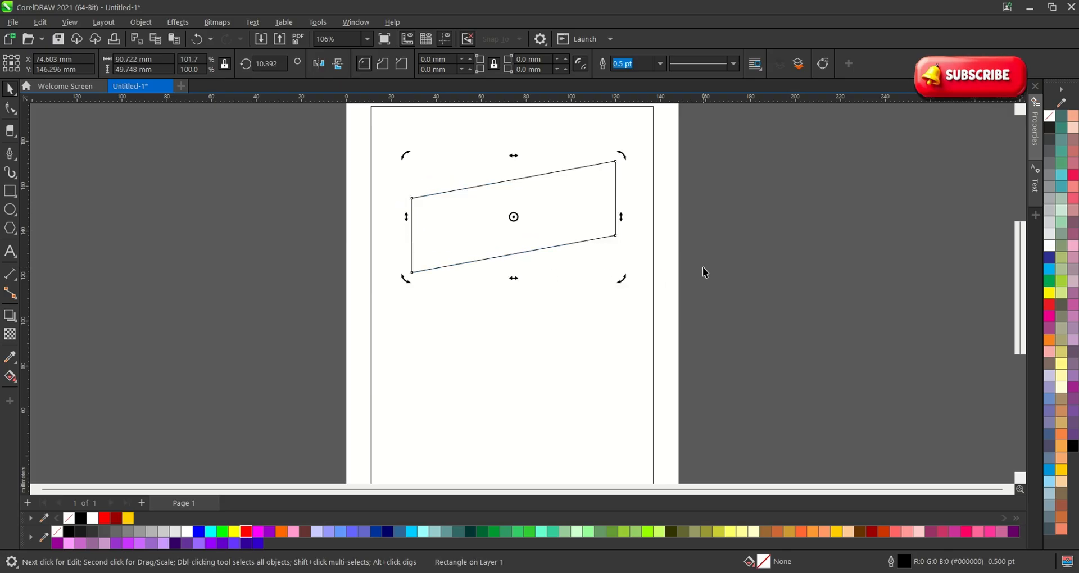
pyautogui.click(702, 267)
# - Duplicate the skewed strip directly below itself and skew the copy the opposite way to about 353.6°
pyautogui.click(503, 220)
pyautogui.moveTo(485, 219); pyautogui.dragTo(489, 292)
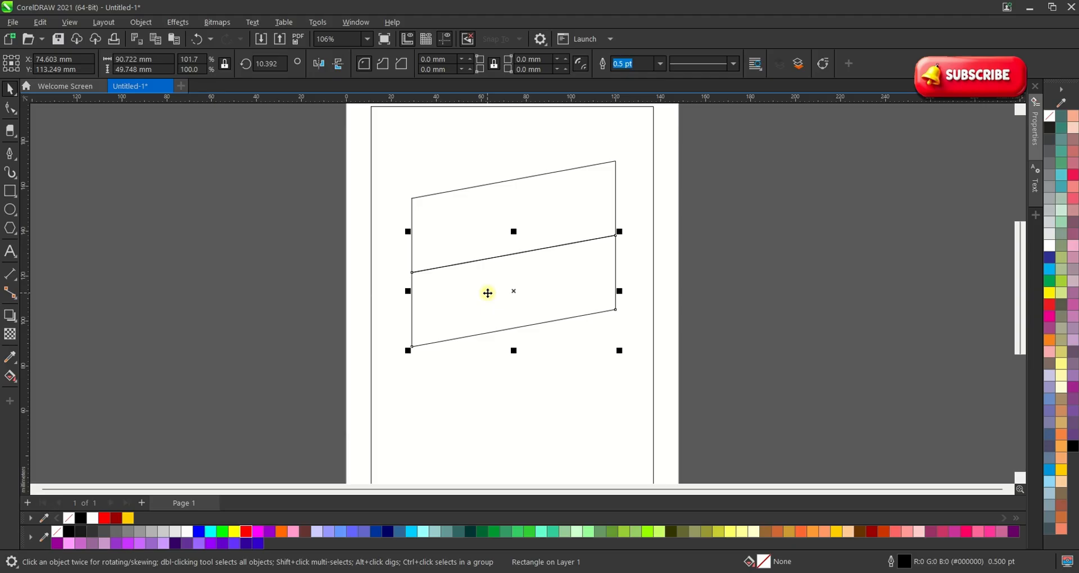
pyautogui.click(539, 291)
pyautogui.moveTo(620, 296); pyautogui.dragTo(621, 355)
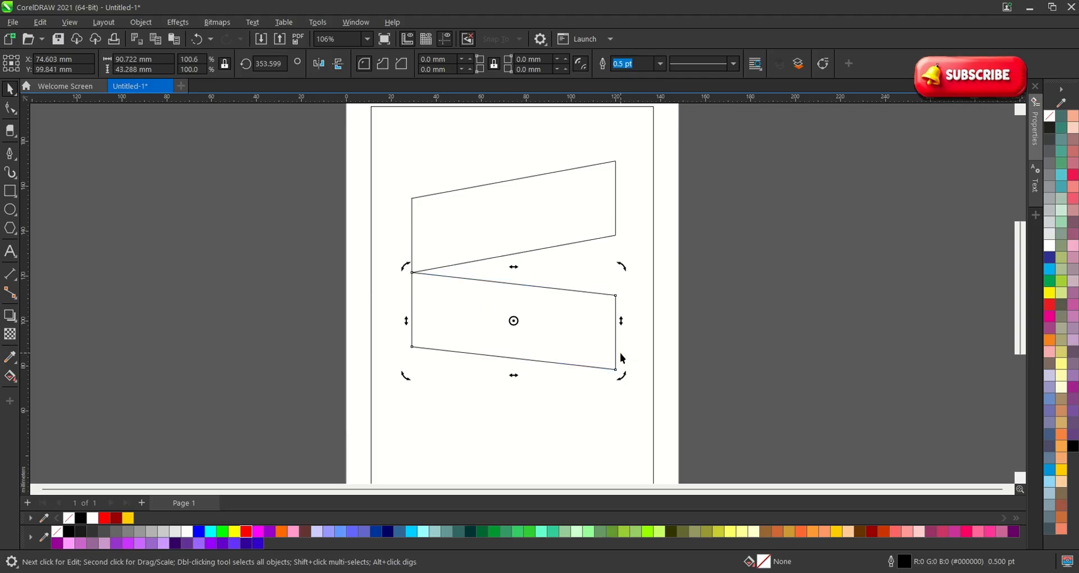
pyautogui.click(666, 318)
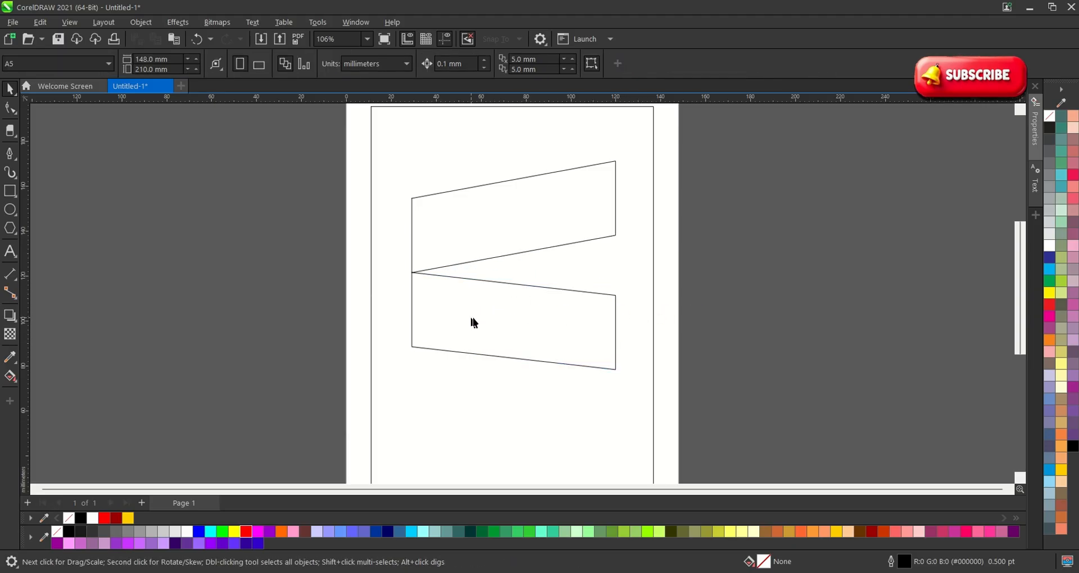
# - Move the second strip up to share the first strip's left edge and steepen its downward slope to about 343.2°
pyautogui.moveTo(471, 318); pyautogui.dragTo(482, 239)
pyautogui.click(703, 281)
pyautogui.click(580, 256)
pyautogui.click(607, 246)
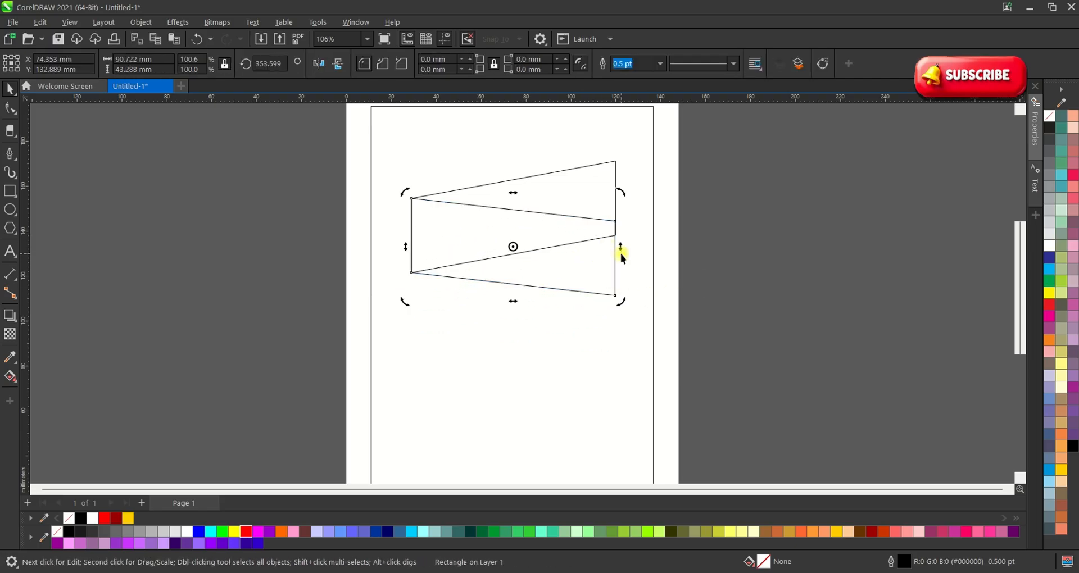
pyautogui.moveTo(619, 248); pyautogui.dragTo(626, 279)
pyautogui.click(715, 289)
# - Duplicate the second strip directly below itself and skew the copy to slope upward to the right at about 6.2°
pyautogui.click(523, 277)
pyautogui.moveTo(523, 277); pyautogui.dragTo(518, 341)
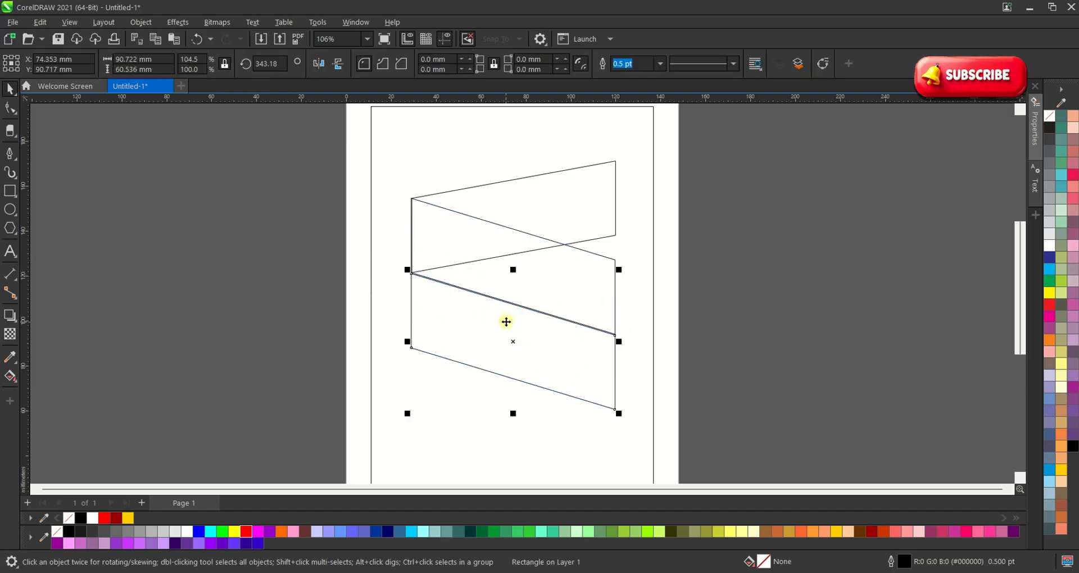
pyautogui.click(506, 321)
pyautogui.moveTo(406, 348); pyautogui.dragTo(410, 432)
# - Move the third strip up so that it overlaps the lower right end of the second strip
pyautogui.scroll(2, 553, 365)
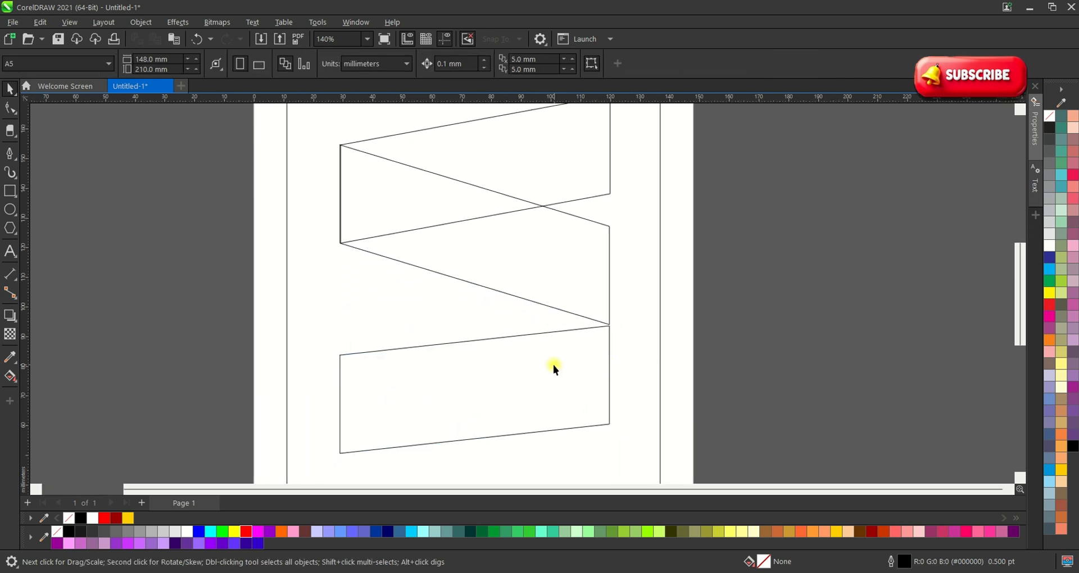
pyautogui.click(556, 354)
pyautogui.moveTo(556, 354); pyautogui.dragTo(559, 282)
pyautogui.click(733, 335)
# - Fill the top and bottom strips with dark green and the middle strip with brighter green (#009933)
pyautogui.scroll(-3, 510, 254)
pyautogui.click(541, 212)
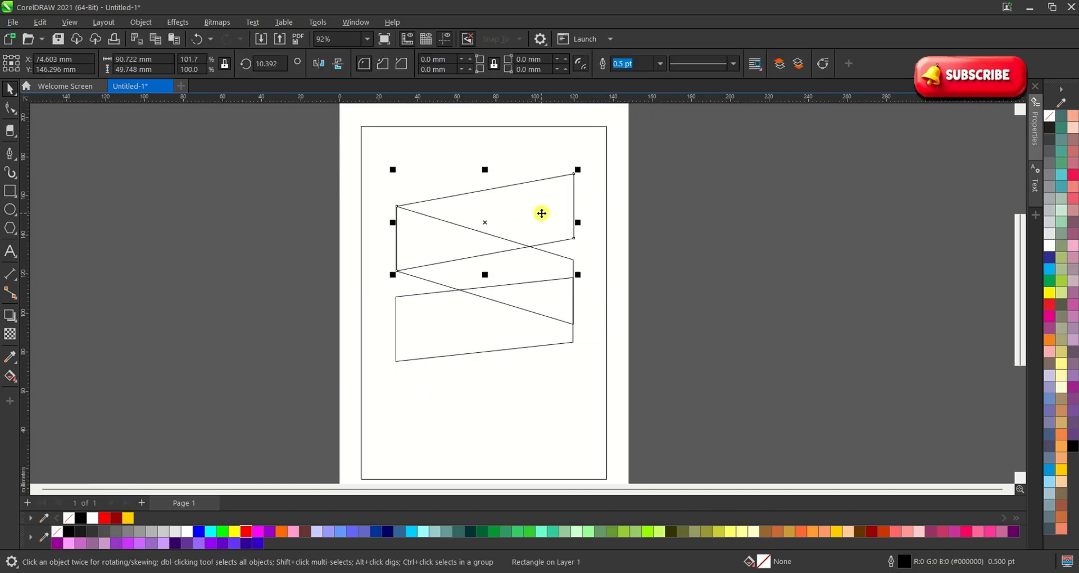
pyautogui.click(472, 532)
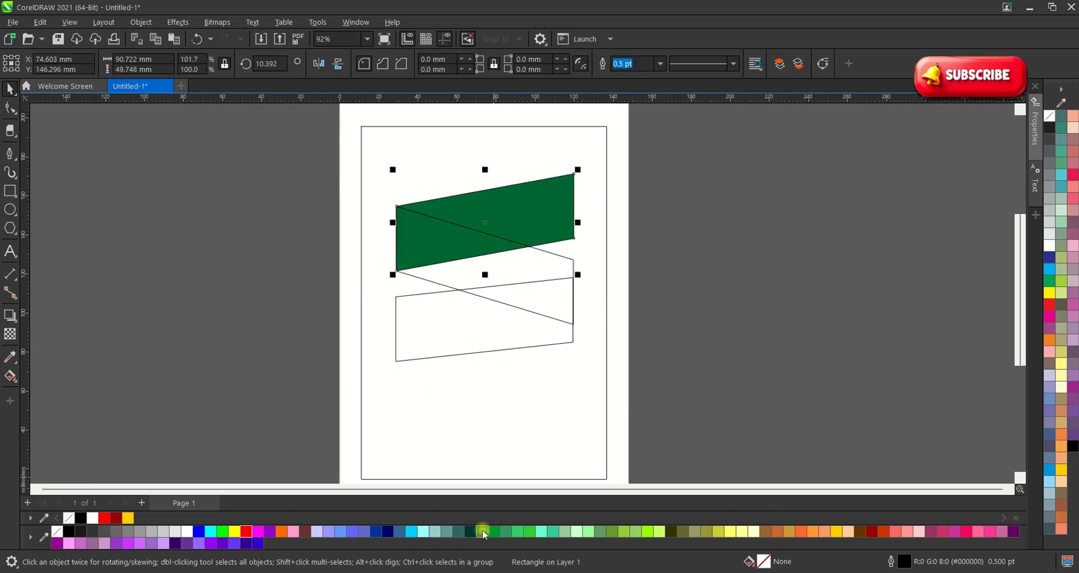
pyautogui.click(711, 385)
pyautogui.click(468, 272)
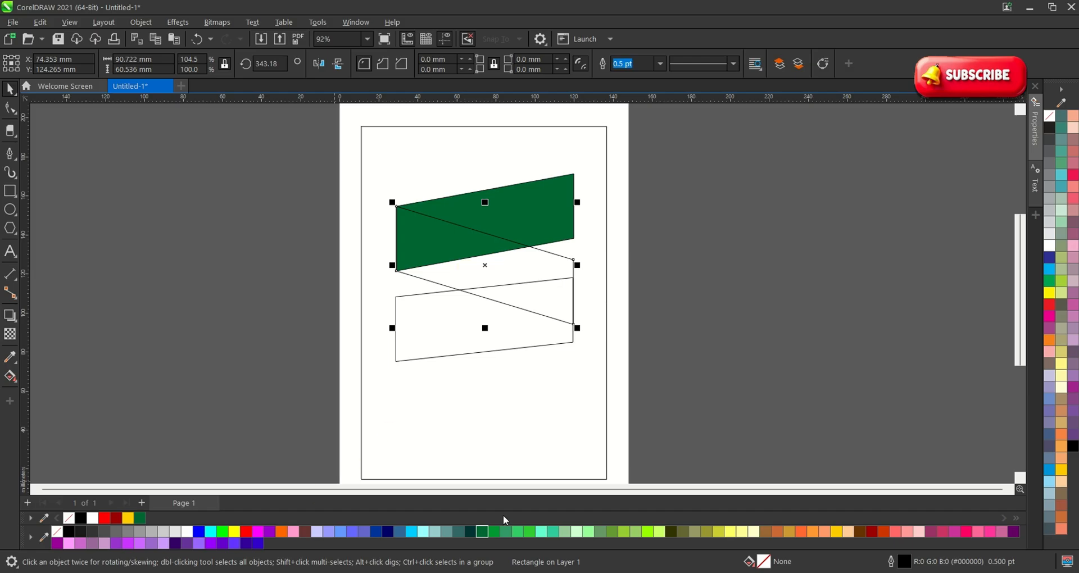
pyautogui.click(495, 532)
pyautogui.click(711, 369)
pyautogui.click(531, 336)
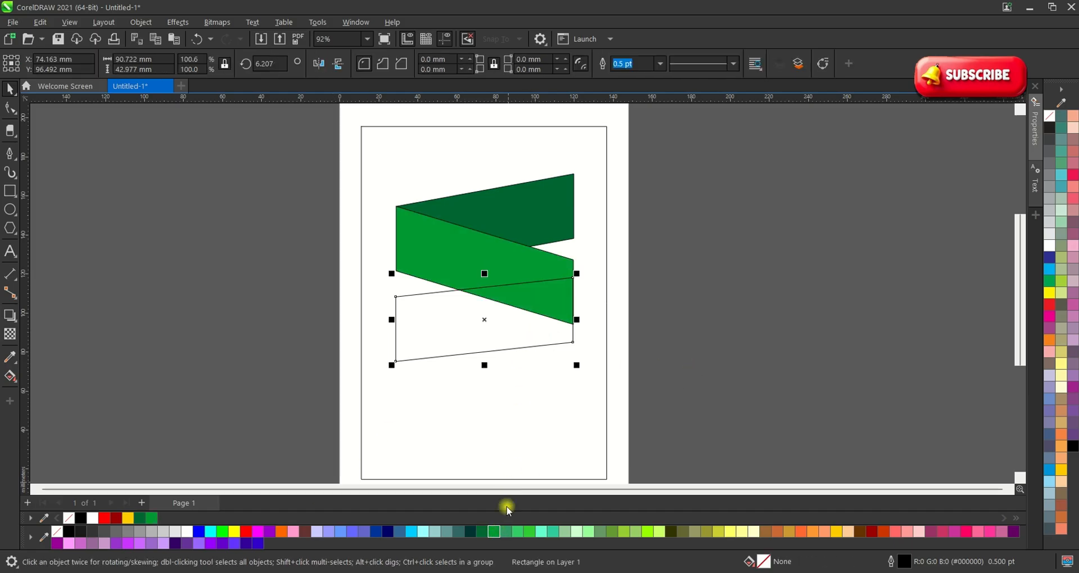
pyautogui.click(471, 532)
pyautogui.click(657, 422)
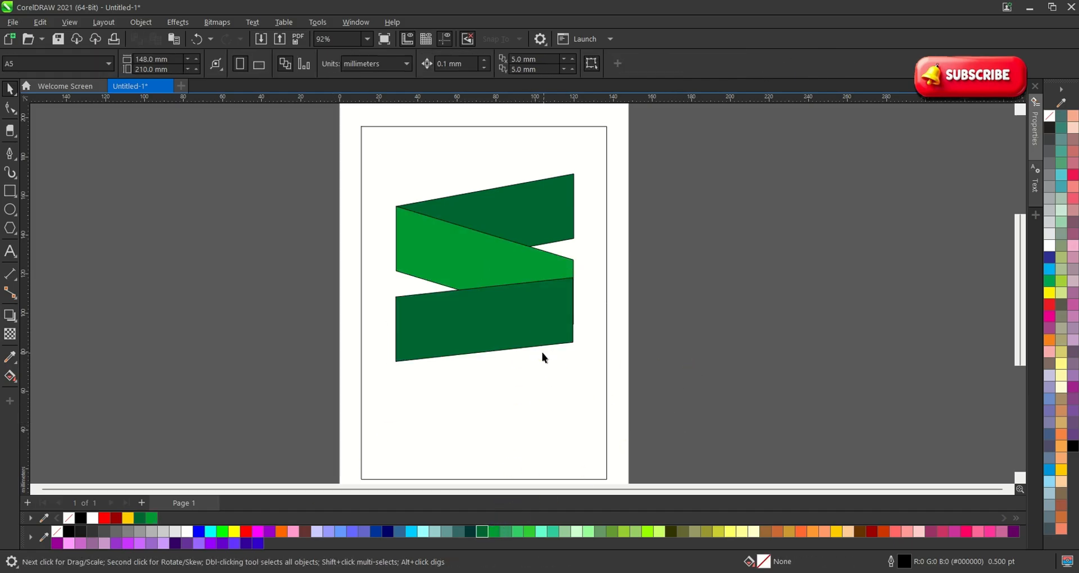
# - Select all three green strips and set their outline width to None
pyautogui.click(528, 324)
pyautogui.keyDown('shift'); pyautogui.click(514, 272); pyautogui.keyUp('shift')
pyautogui.keyDown('shift'); pyautogui.click(514, 222); pyautogui.keyUp('shift')
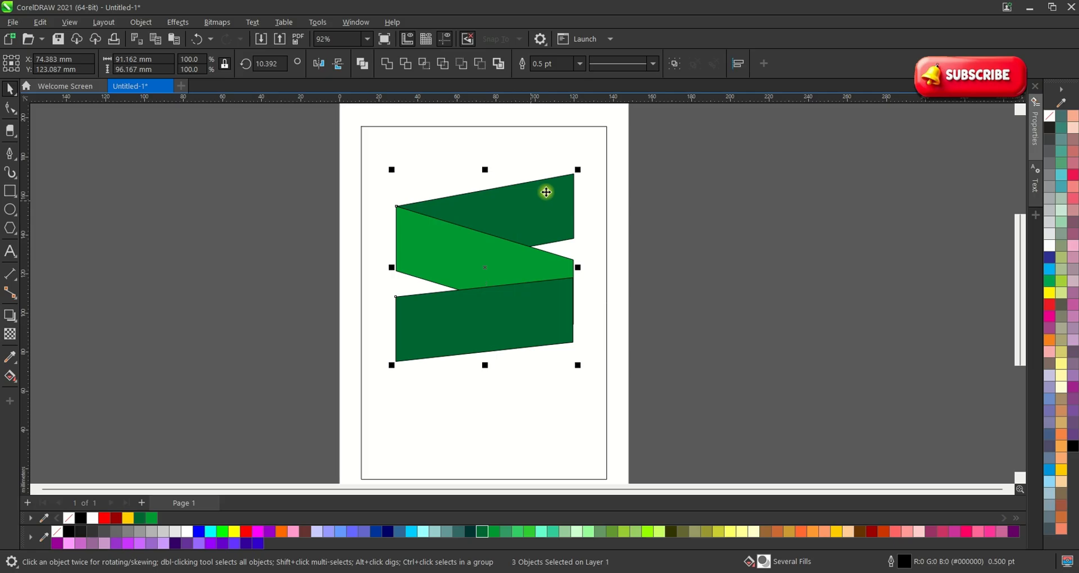
pyautogui.click(578, 64)
pyautogui.click(559, 79)
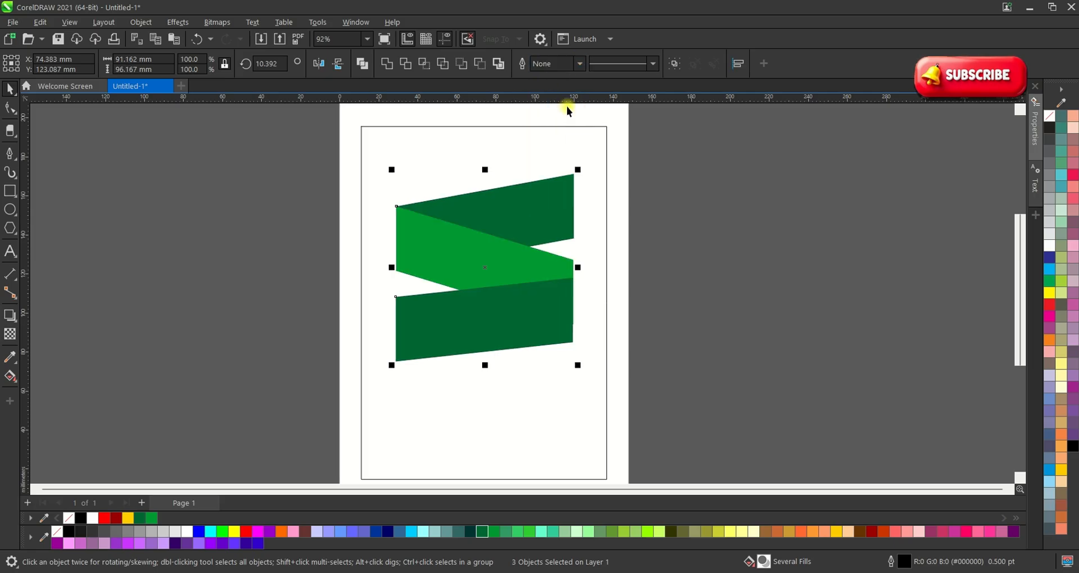
pyautogui.click(696, 366)
# - Select the three strips together and stretch them downward to a combined height of about 127 mm
pyautogui.scroll(2, 559, 294)
pyautogui.click(559, 295)
pyautogui.click(493, 250)
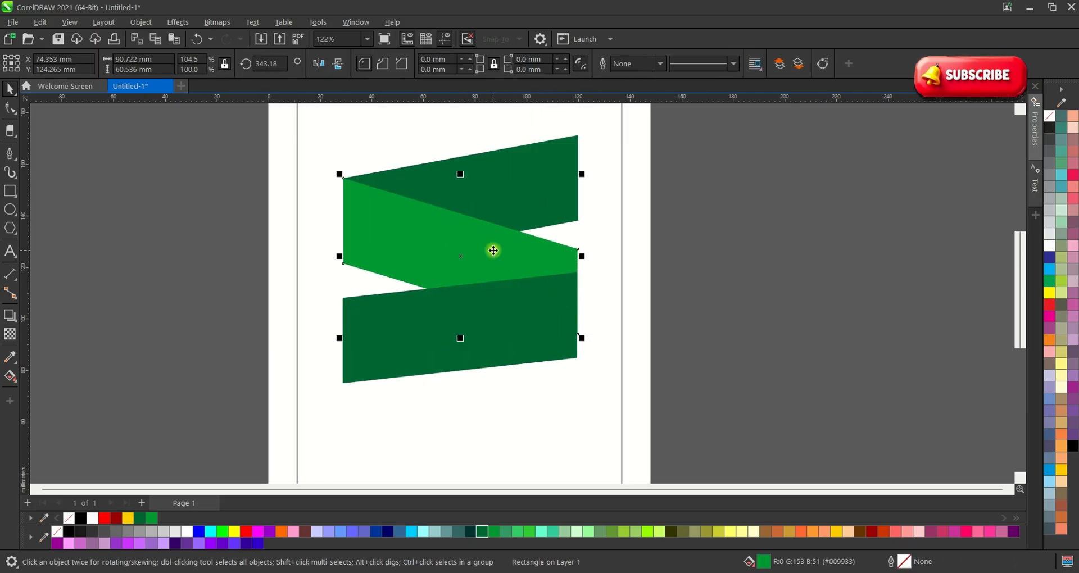
pyautogui.keyDown('shift'); pyautogui.click(496, 222); pyautogui.keyUp('shift')
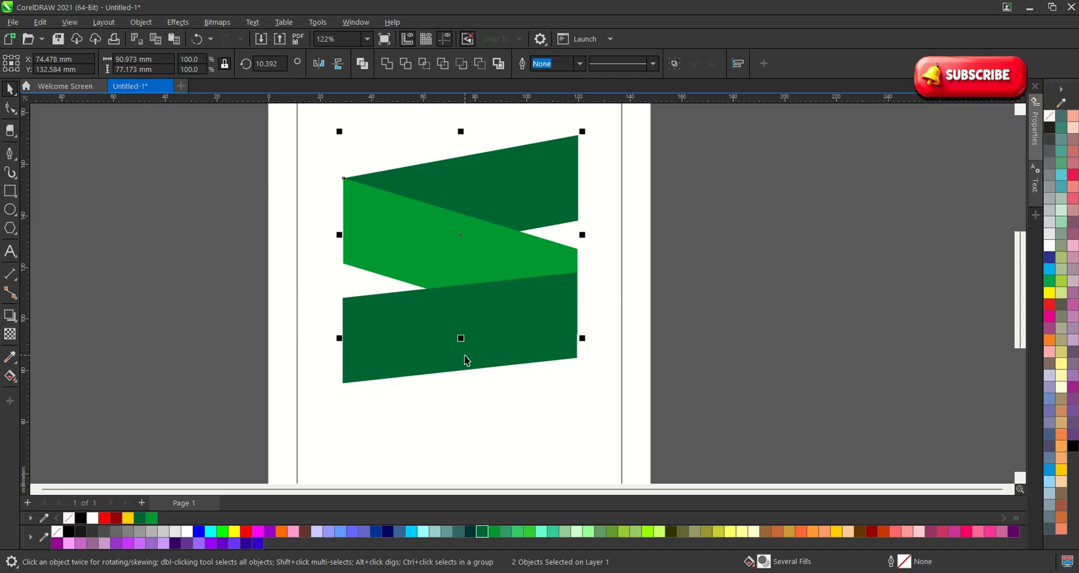
pyautogui.keyDown('shift'); pyautogui.click(465, 373); pyautogui.keyUp('shift')
pyautogui.moveTo(461, 386); pyautogui.dragTo(462, 464)
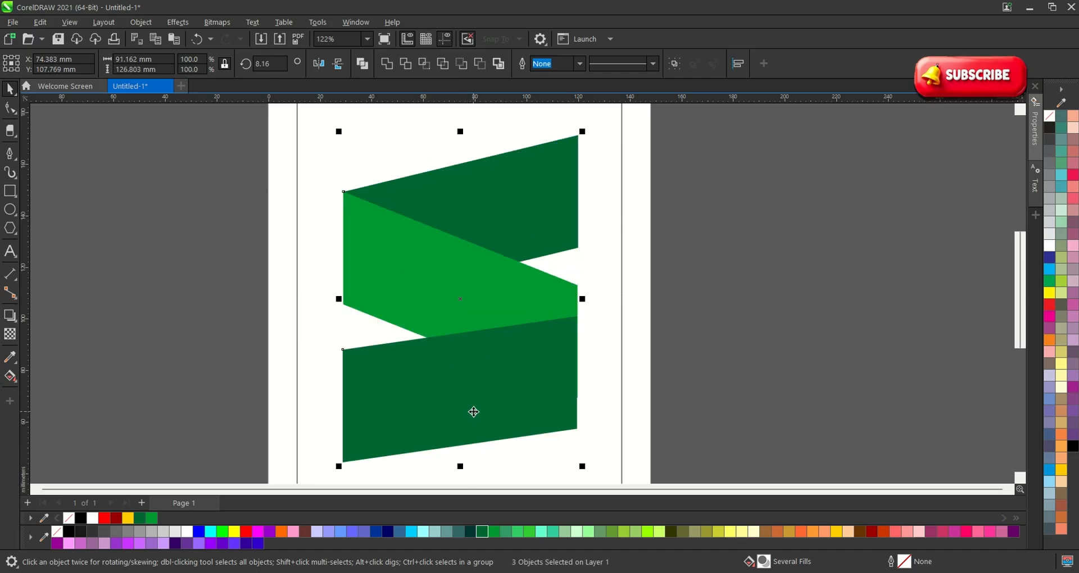
# - Move the three strips up inside the frame, away from the page's bottom, and enlarge them slightly
pyautogui.click(473, 407)
pyautogui.scroll(-4, 471, 395)
pyautogui.moveTo(475, 390)
pyautogui.mouseDown()
pyautogui.moveTo(474, 375)
pyautogui.moveTo(474, 397)
pyautogui.mouseUp()
pyautogui.scroll(1, 474, 375)
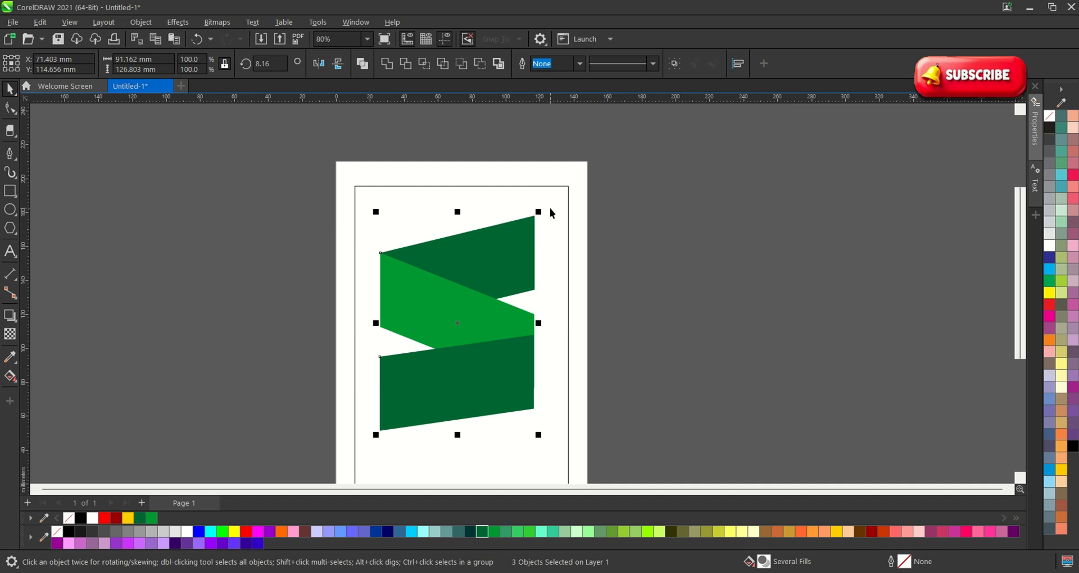
pyautogui.moveTo(539, 211); pyautogui.dragTo(541, 209)
pyautogui.click(628, 299)
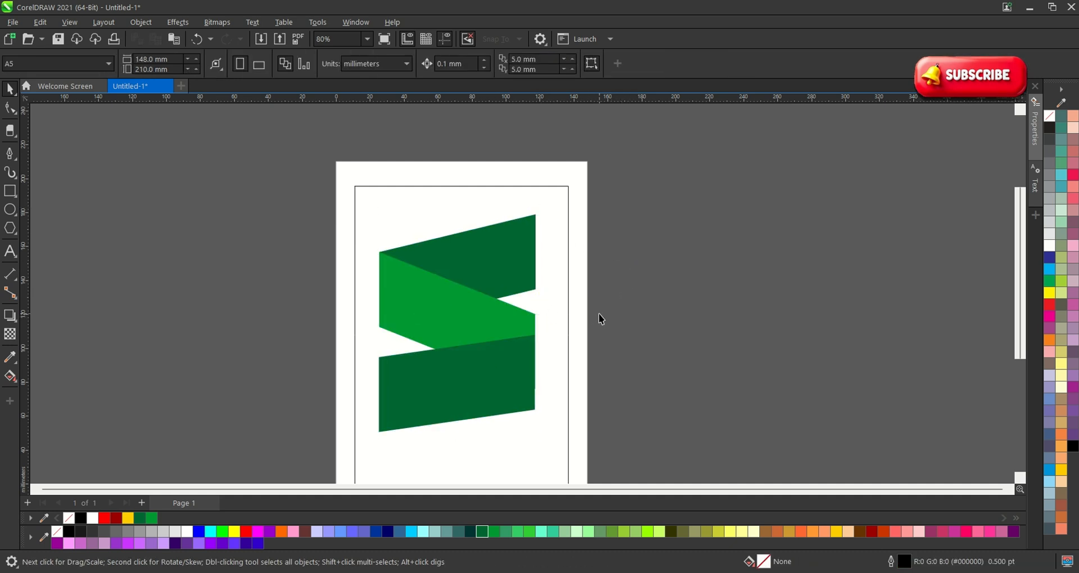
# - Select all three strips and shift them slightly upward within the frame
pyautogui.scroll(-1, 430, 319)
pyautogui.scroll(1, 446, 416)
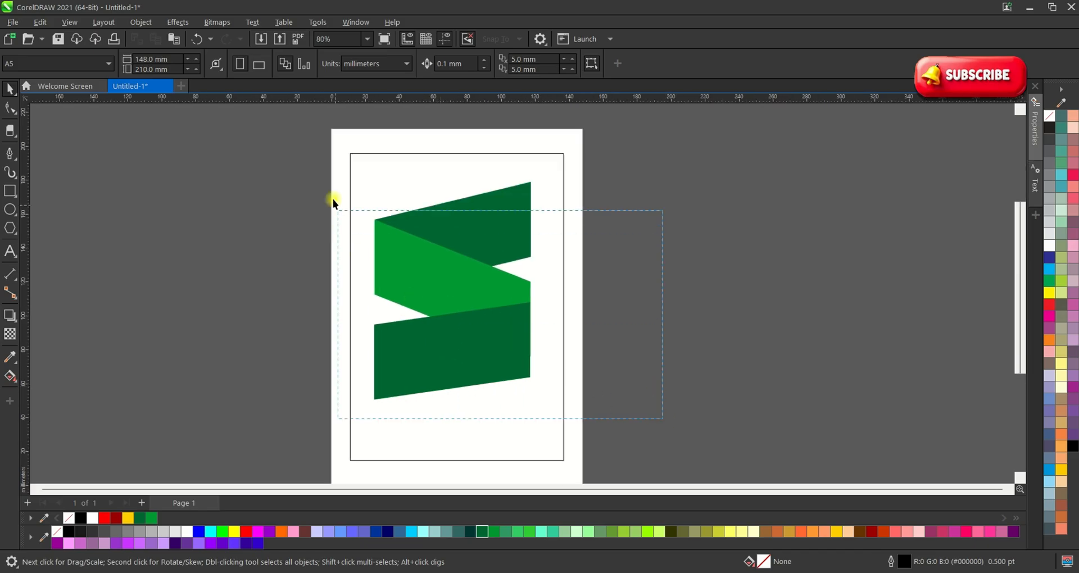
pyautogui.moveTo(334, 202); pyautogui.dragTo(334, 179)
pyautogui.moveTo(405, 239); pyautogui.dragTo(406, 230)
pyautogui.click(620, 343)
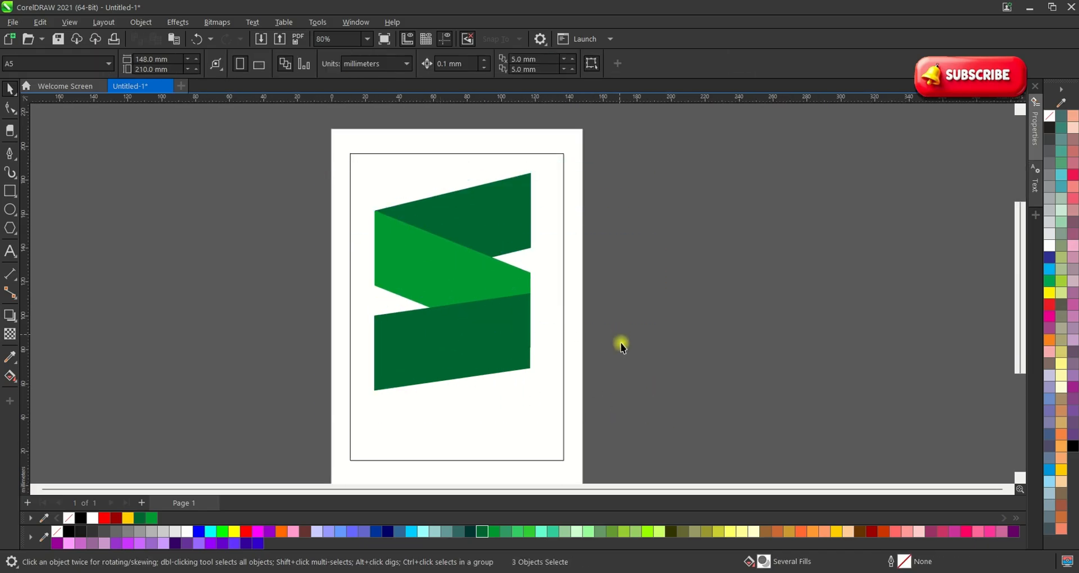
pyautogui.click(415, 376)
pyautogui.click(174, 337)
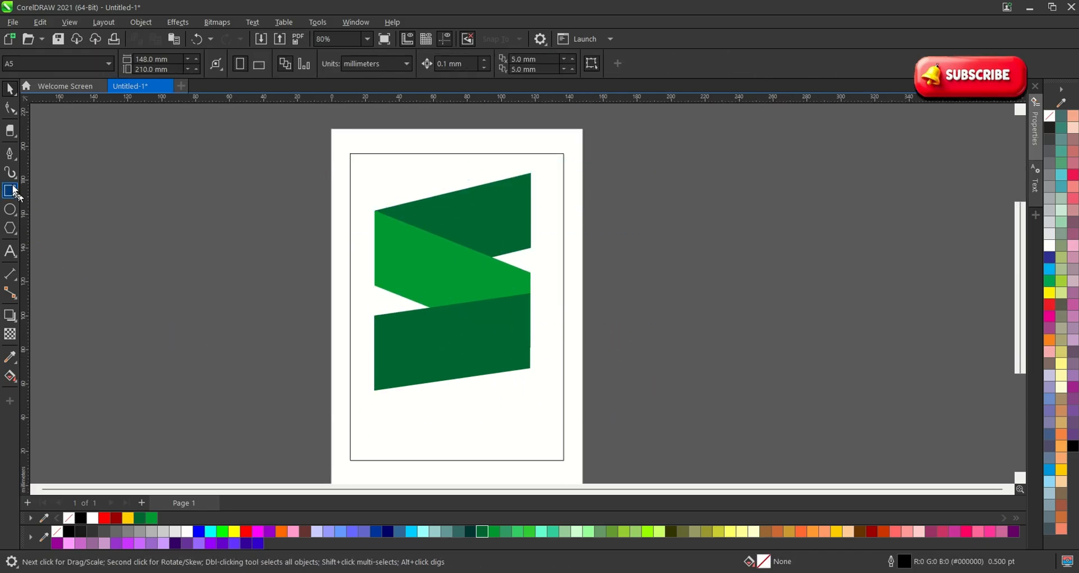
pyautogui.click(9, 153)
pyautogui.scroll(1, 335, 360)
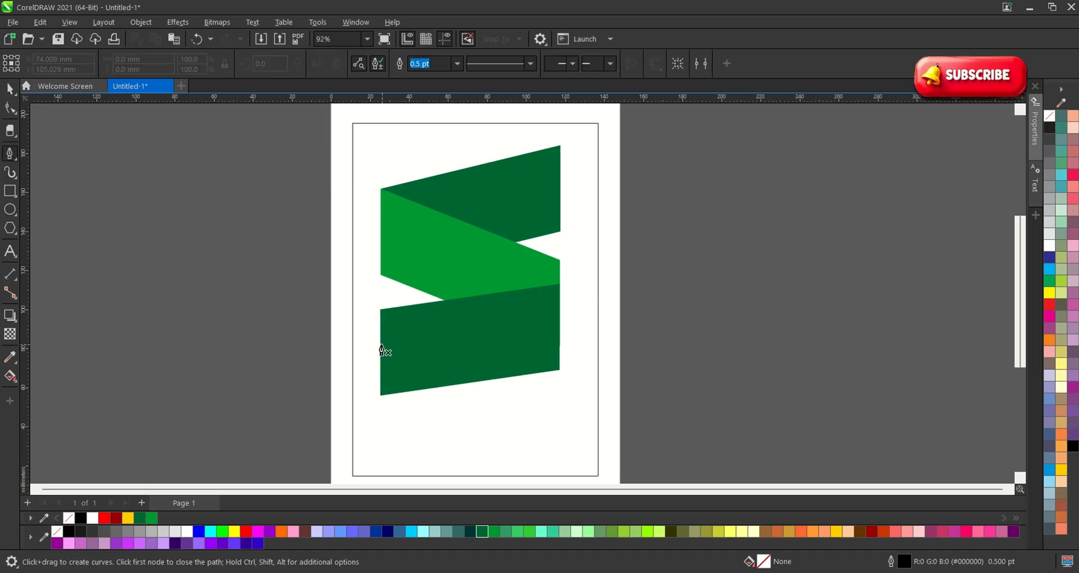
pyautogui.click(379, 354)
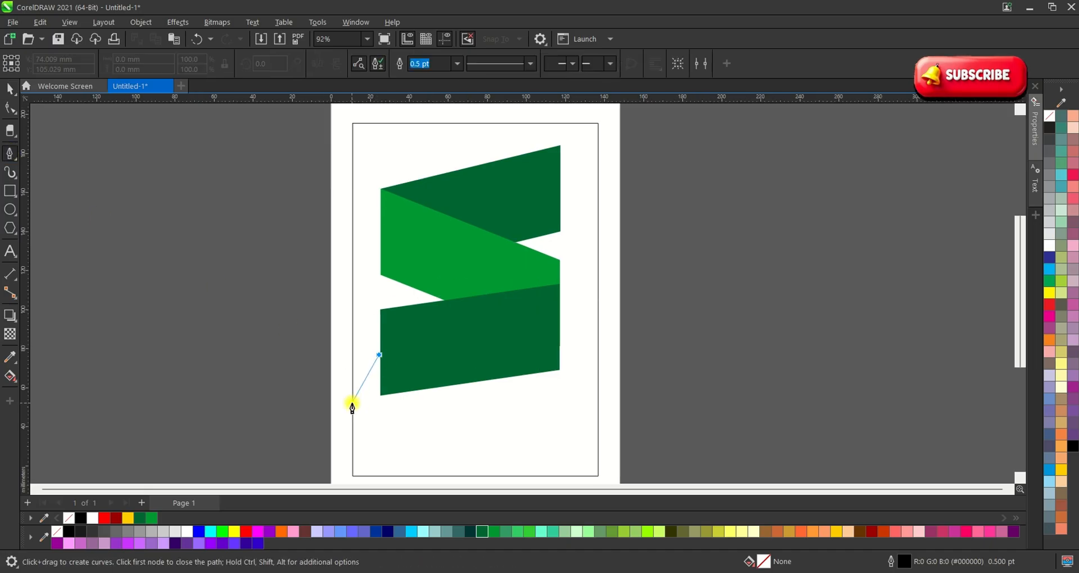
pyautogui.doubleClick(351, 408)
pyautogui.press('space')
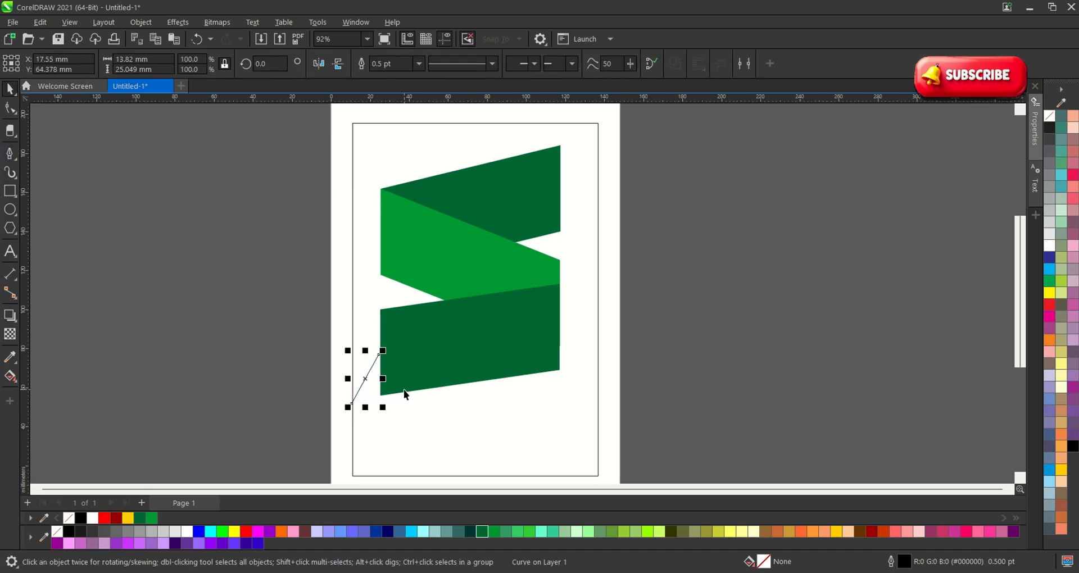
pyautogui.press('space')
pyautogui.hotkey('ctrl', 'z')
# - Draw two straight Pen lines slanting down and outward from the bottom strip's side edges, about 15 by 29 mm and 28 by 32 mm
pyautogui.scroll(-2, 393, 257)
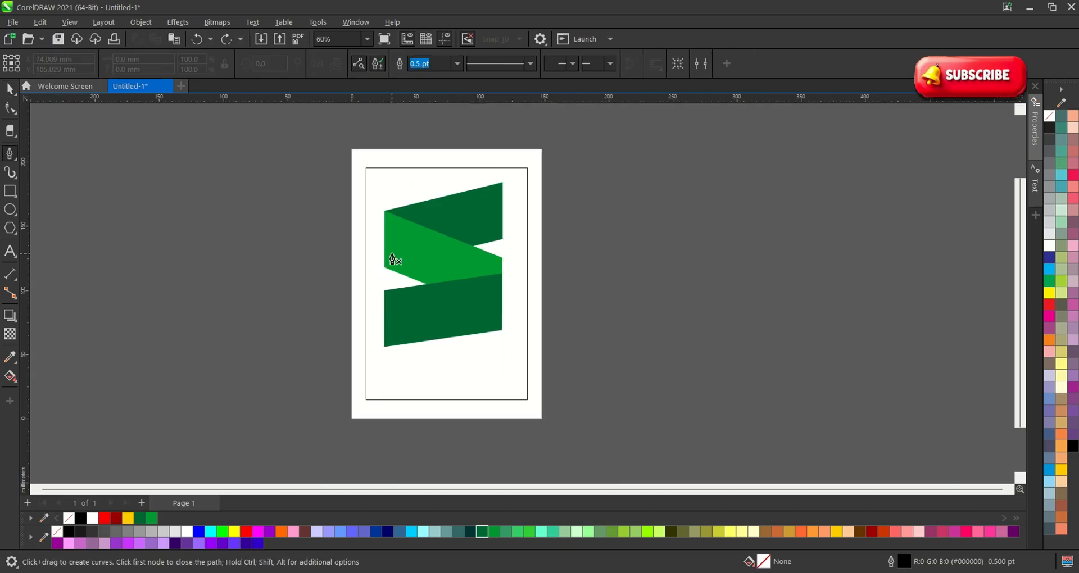
pyautogui.scroll(3, 413, 428)
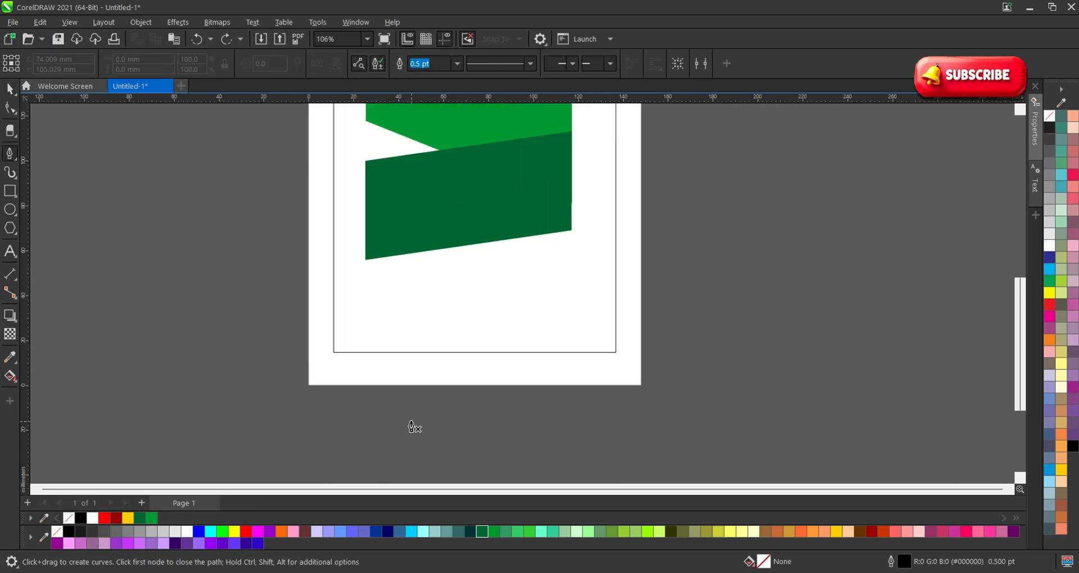
pyautogui.click(366, 200)
pyautogui.doubleClick(332, 265)
pyautogui.press('space')
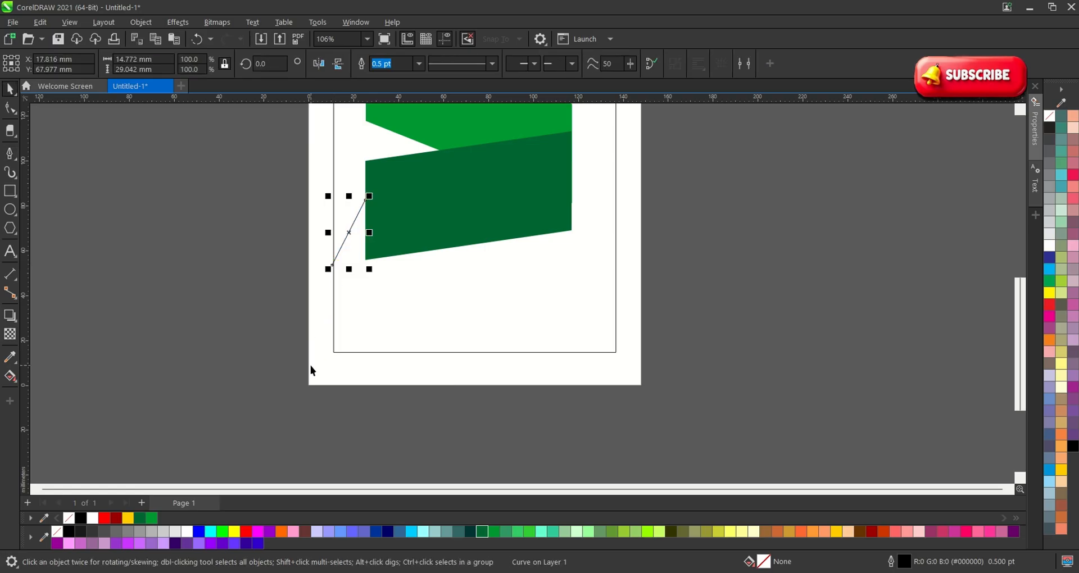
pyautogui.press('space')
pyautogui.click(572, 179)
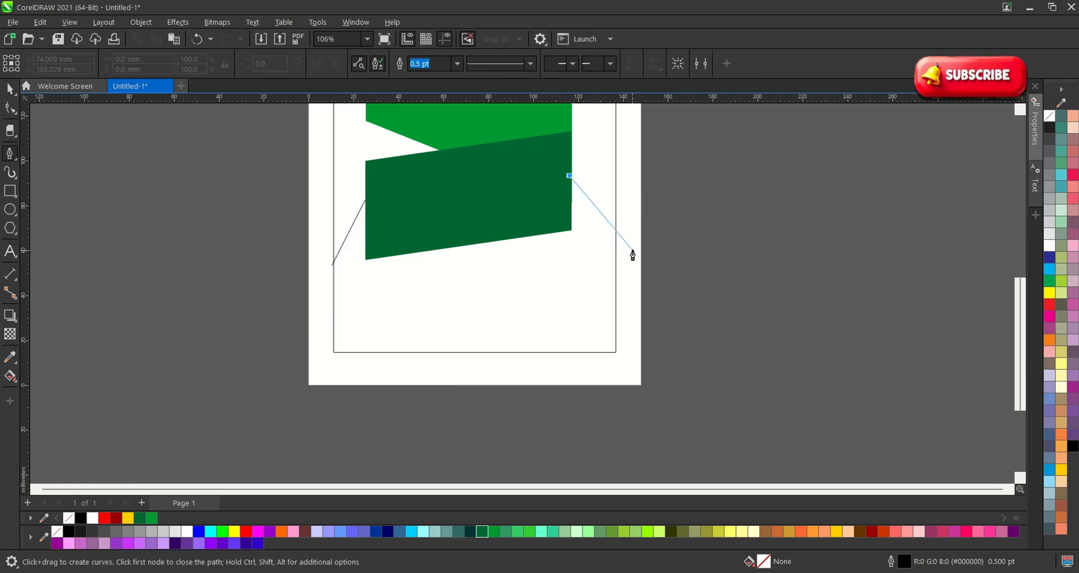
pyautogui.click(632, 247)
pyautogui.press('space')
pyautogui.click(707, 269)
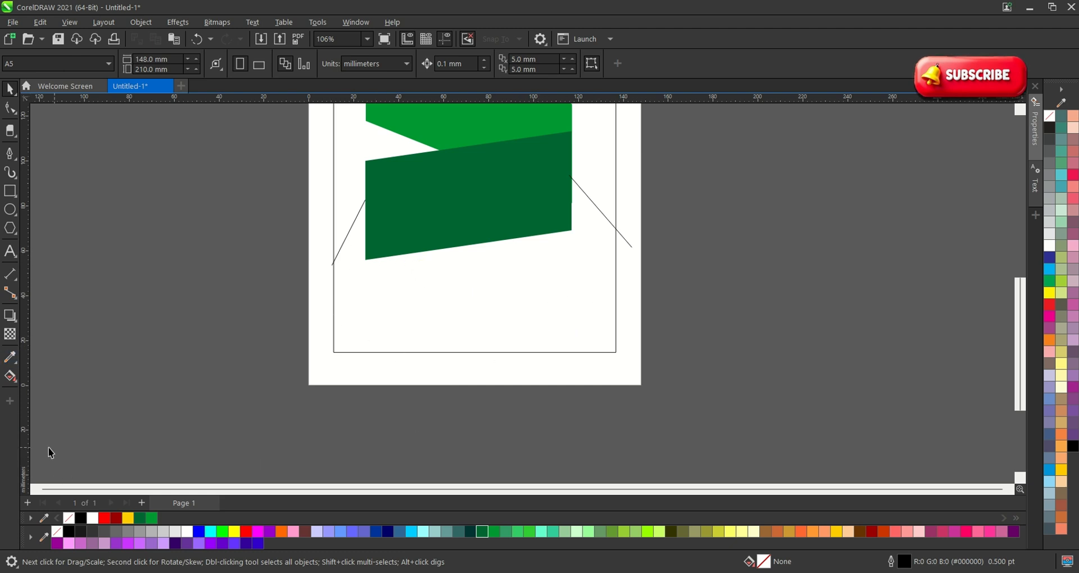
# - Try to fill the frame area below the bottom strip with blue (#336699) using Smart Fill
pyautogui.click(16, 386)
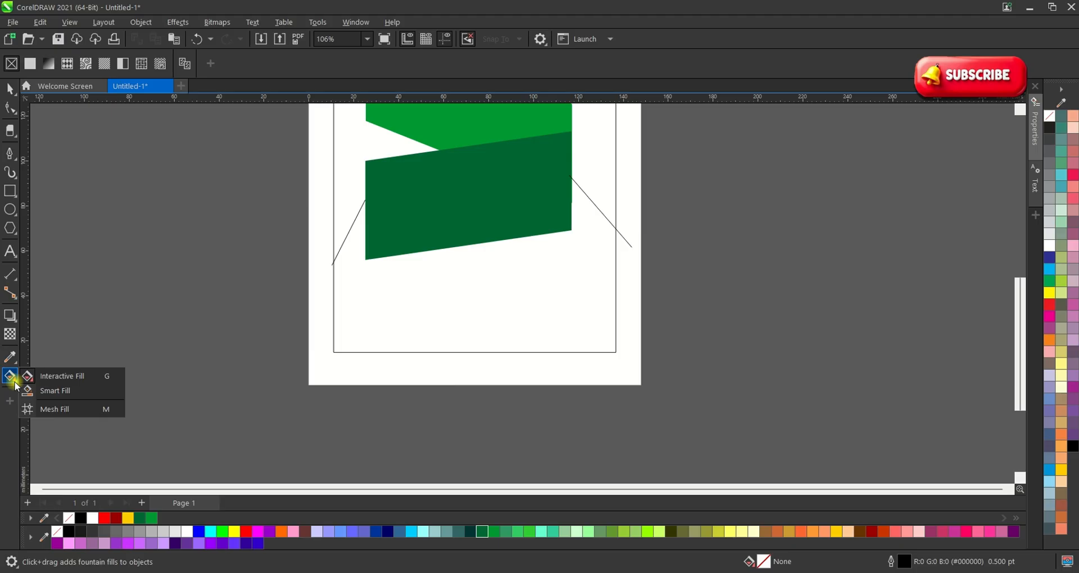
pyautogui.click(56, 393)
pyautogui.click(414, 318)
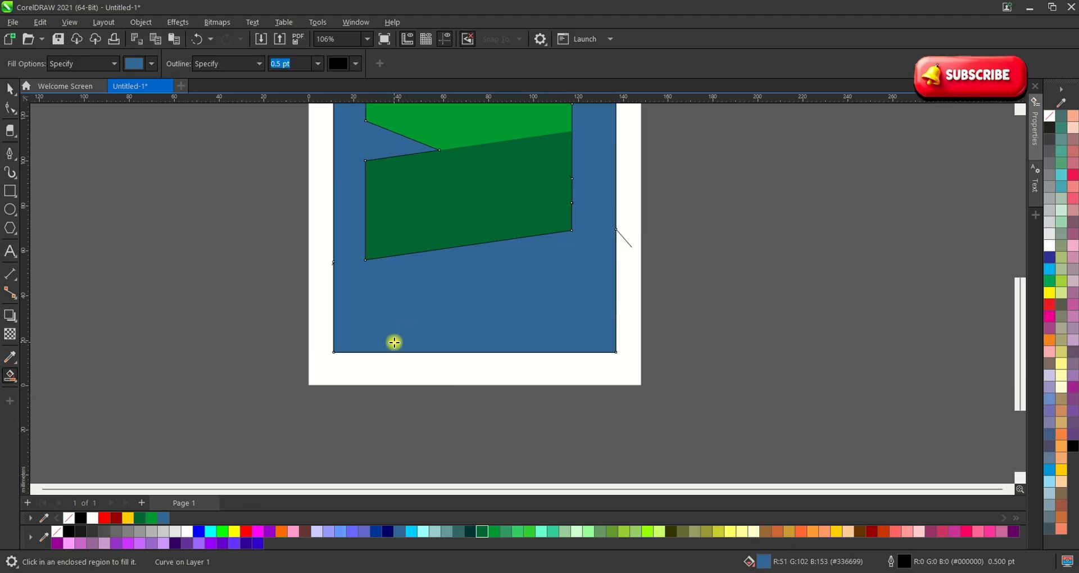
pyautogui.hotkey('ctrl', 'z')
# - Extend the left slanted line beyond the frame's edge to about 19 by 38 mm
pyautogui.press('space')
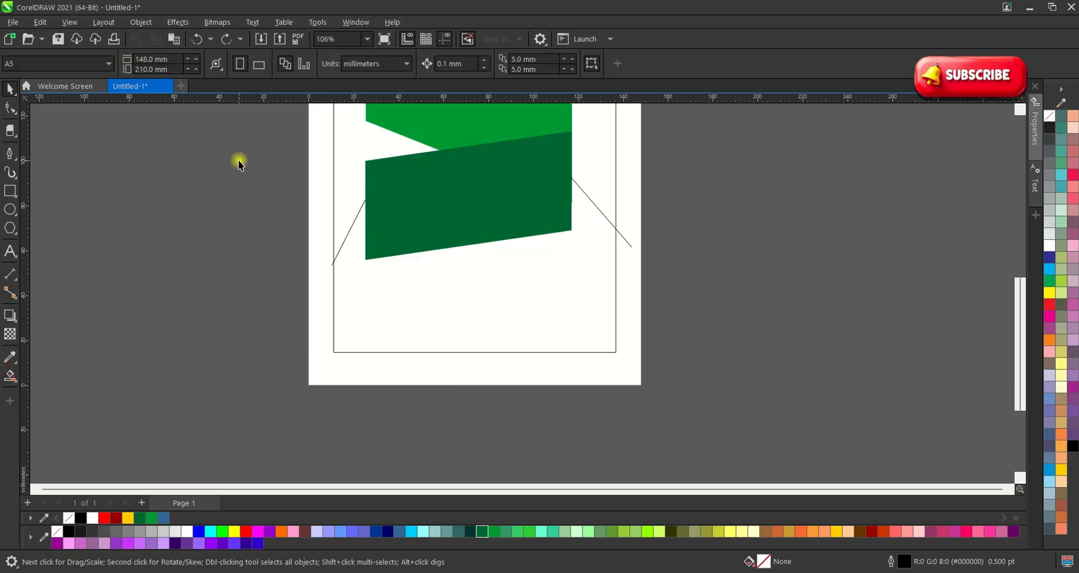
pyautogui.moveTo(403, 299); pyautogui.dragTo(403, 299)
pyautogui.moveTo(324, 272); pyautogui.dragTo(304, 289)
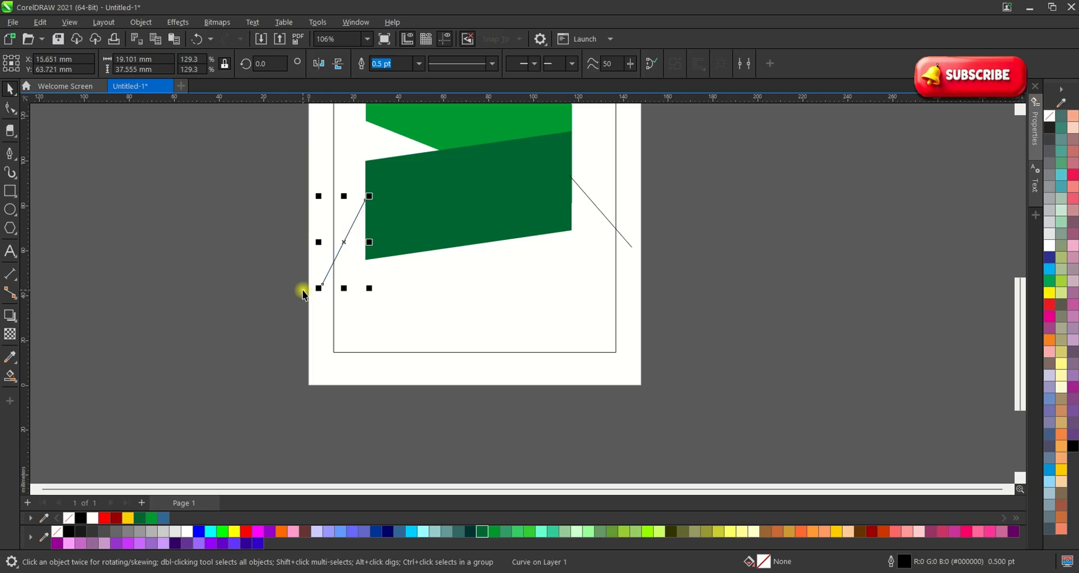
pyautogui.press('space')
# - Retry Smart Fill on the area between the slanted lines and the frame's lower edge
pyautogui.press('space')
pyautogui.click(534, 293)
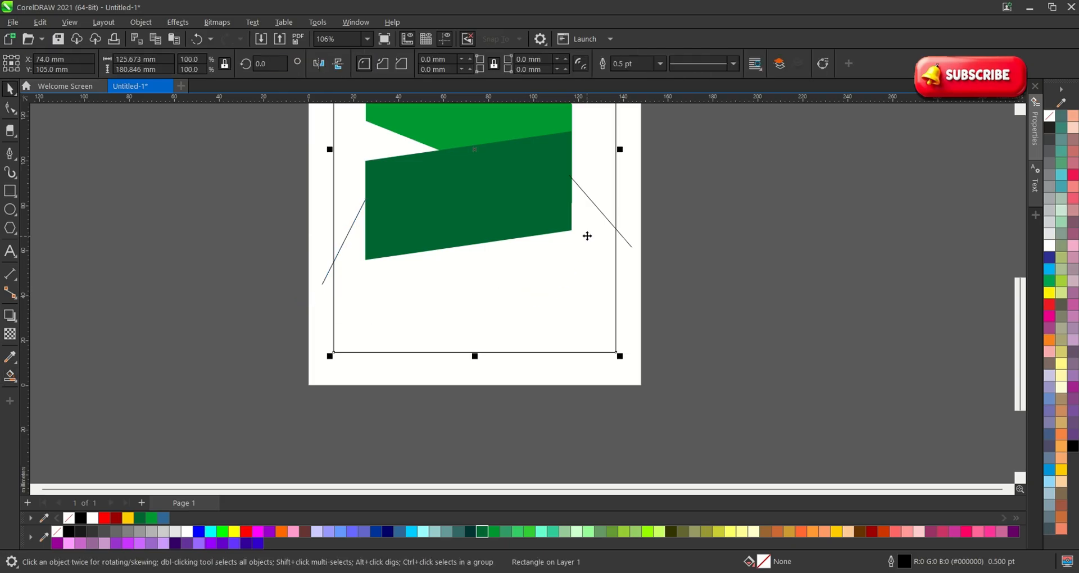
pyautogui.press('space')
pyautogui.click(561, 296)
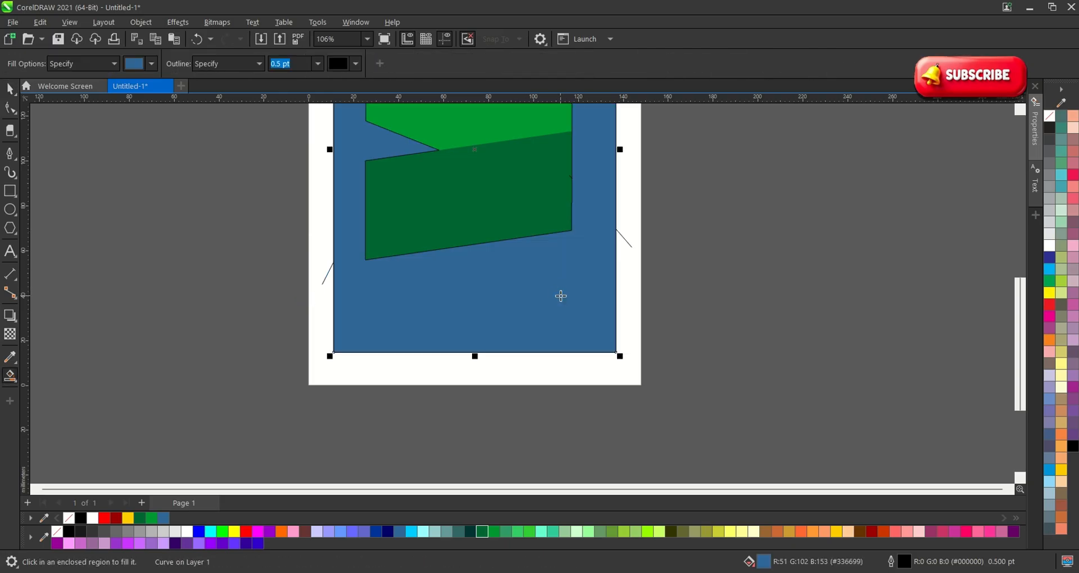
pyautogui.hotkey('ctrl', 'z')
# - Delete the two slanted lines on either side of the bottom strip
pyautogui.press('space')
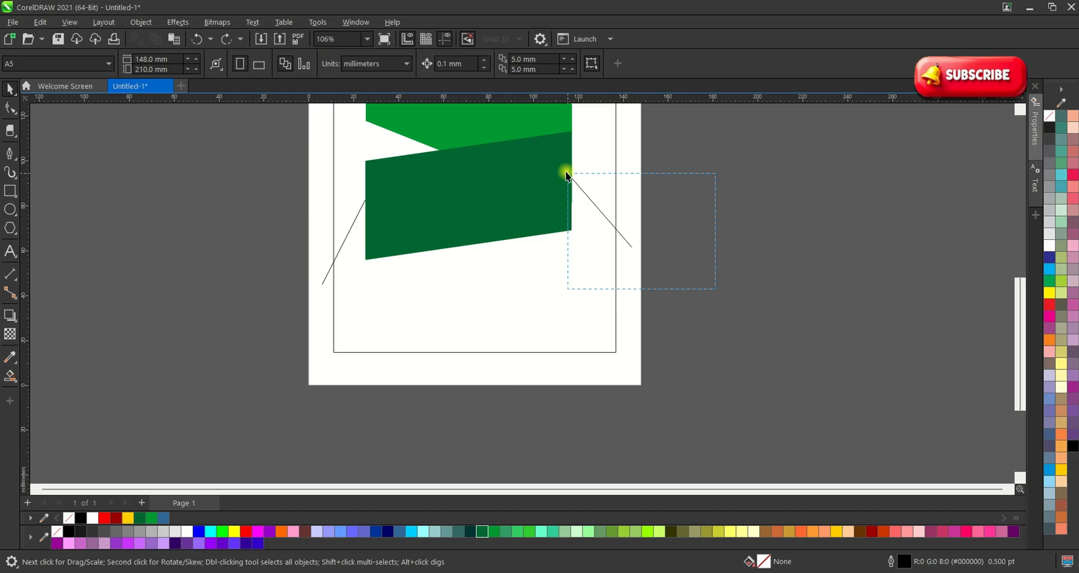
pyautogui.moveTo(715, 290); pyautogui.dragTo(566, 171)
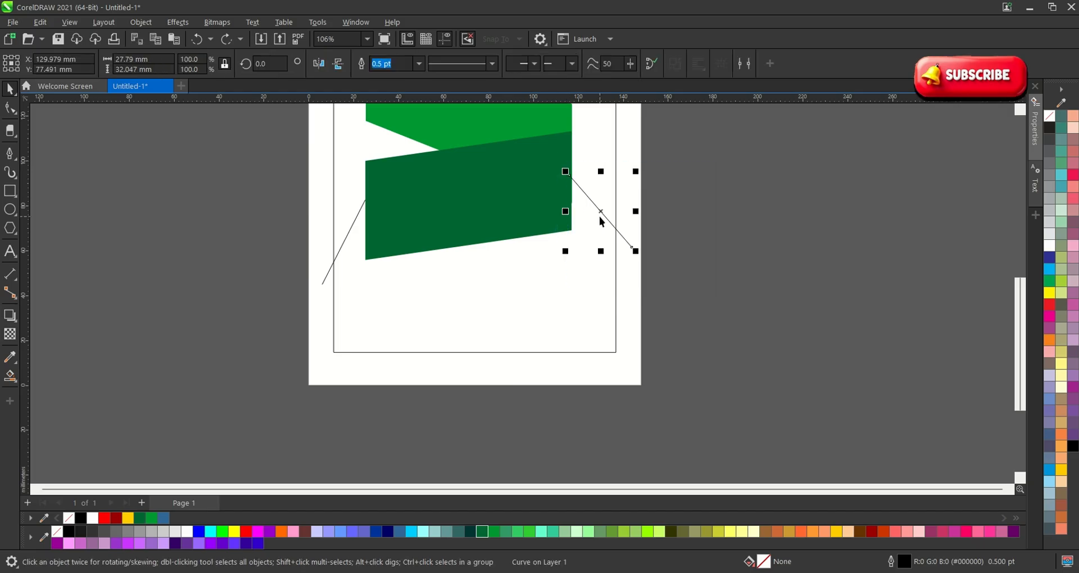
pyautogui.click(599, 217)
pyautogui.click(332, 268)
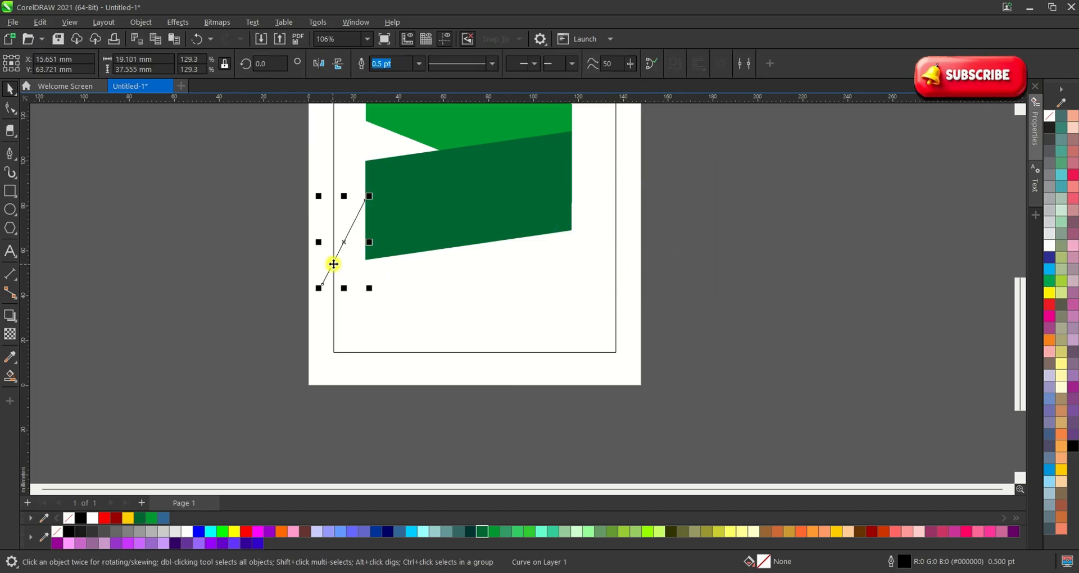
pyautogui.press('Delete')
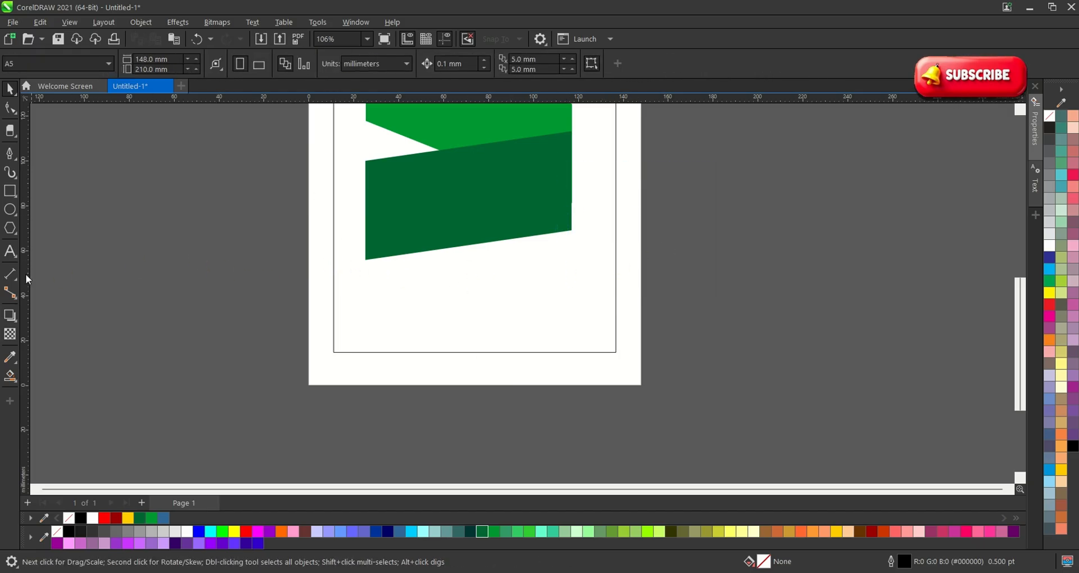
# - Draw an ellipse about 34 by 47 mm beside the page and PowerClip it inside the rectangular frame
pyautogui.click(19, 217)
pyautogui.moveTo(133, 264)
pyautogui.mouseDown()
pyautogui.moveTo(208, 370)
pyautogui.moveTo(212, 315)
pyautogui.moveTo(293, 325)
pyautogui.mouseUp()
pyautogui.press('space')
pyautogui.hotkey('ctrl', 'z')
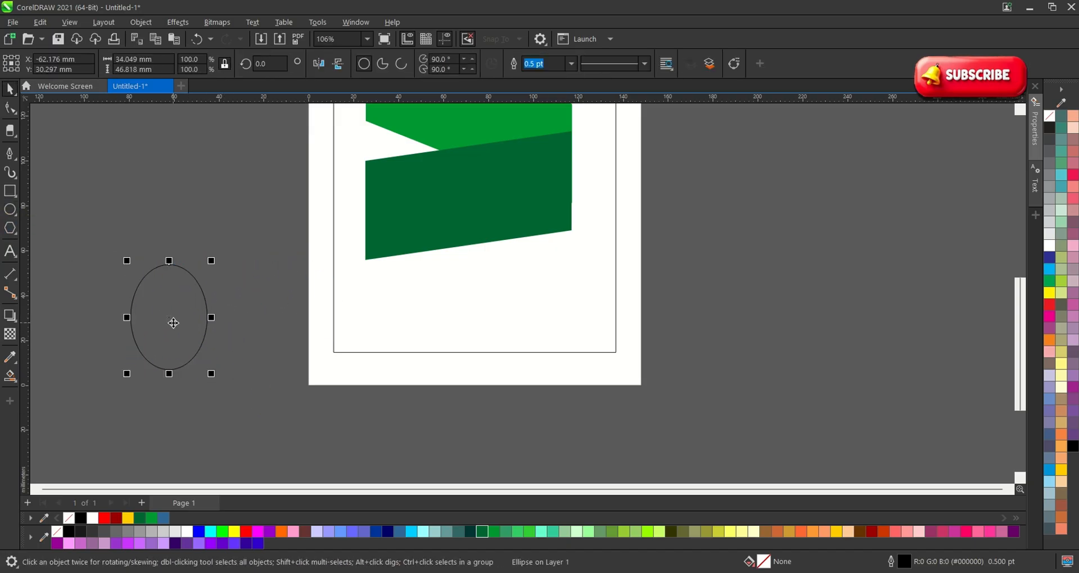
pyautogui.moveTo(173, 321); pyautogui.dragTo(419, 318)
pyautogui.click(472, 409)
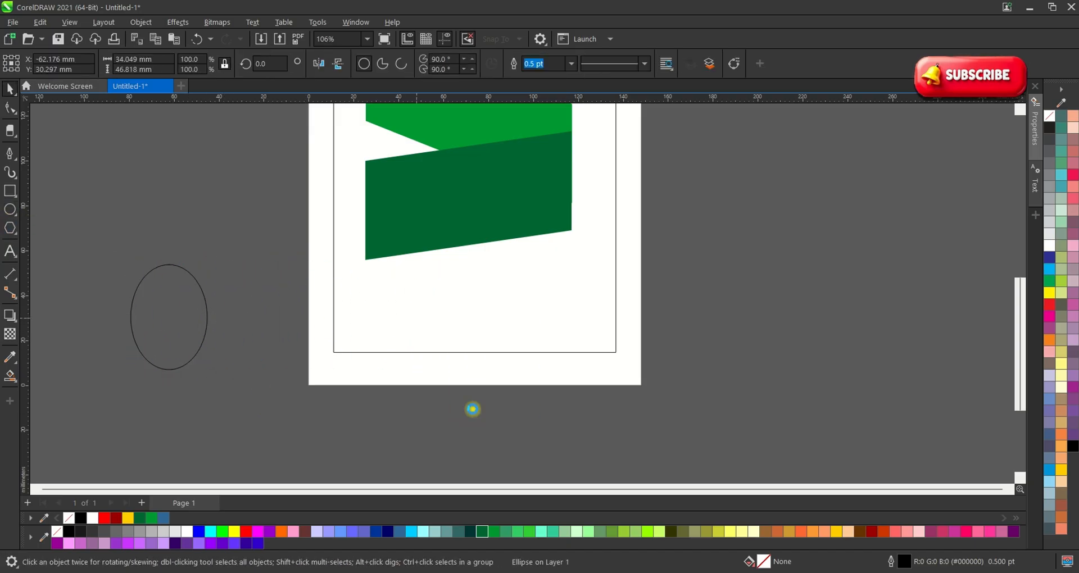
# - Open the frame's PowerClip contents for editing and delete the ellipse inside it
pyautogui.keyDown('ctrl'); pyautogui.click(484, 309); pyautogui.keyUp('ctrl')
pyautogui.click(426, 303)
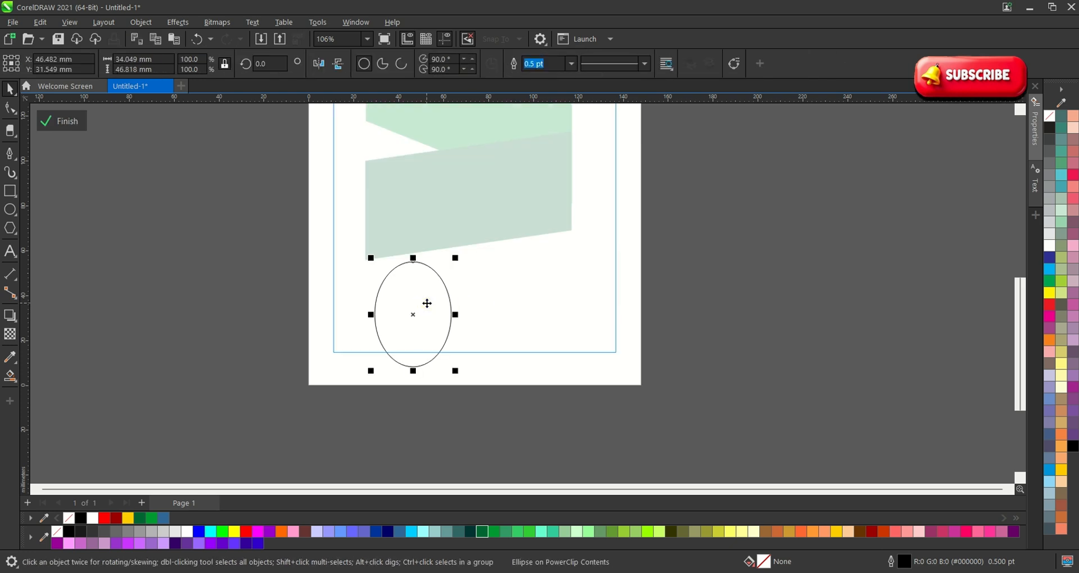
pyautogui.press('Delete')
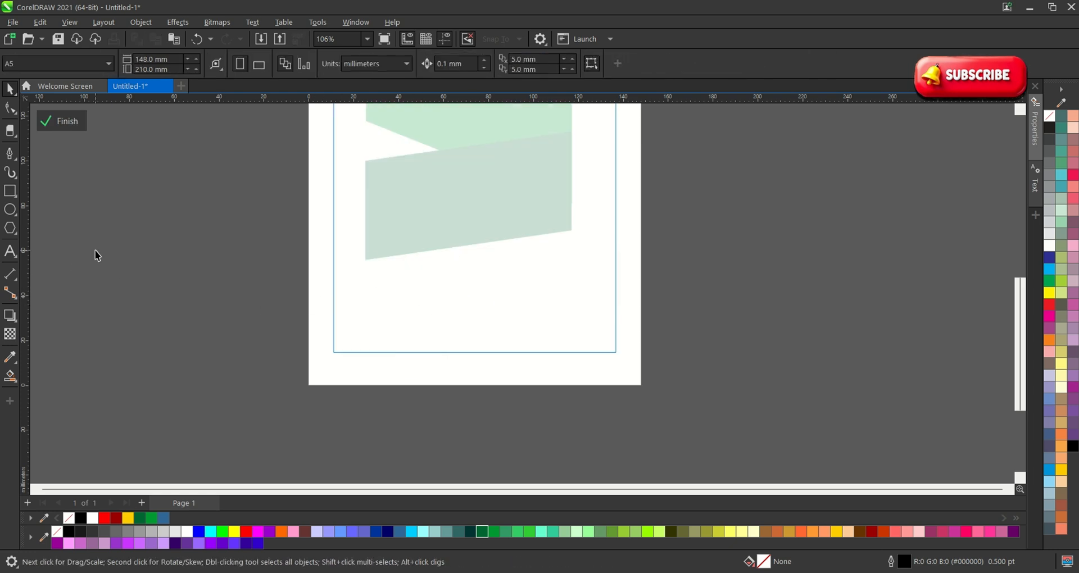
# - Inside the PowerClip, draw two Pen lines slanting down from the bottom strip's side edges past the page, about 38 by 42 mm and 56 by 36 mm
pyautogui.click(10, 191)
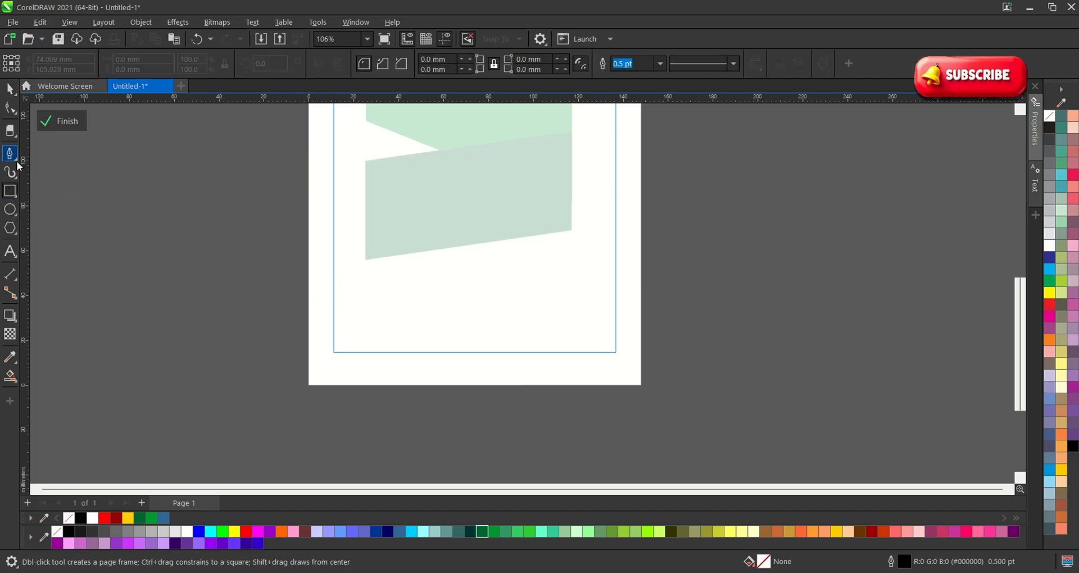
pyautogui.click(16, 160)
pyautogui.click(369, 197)
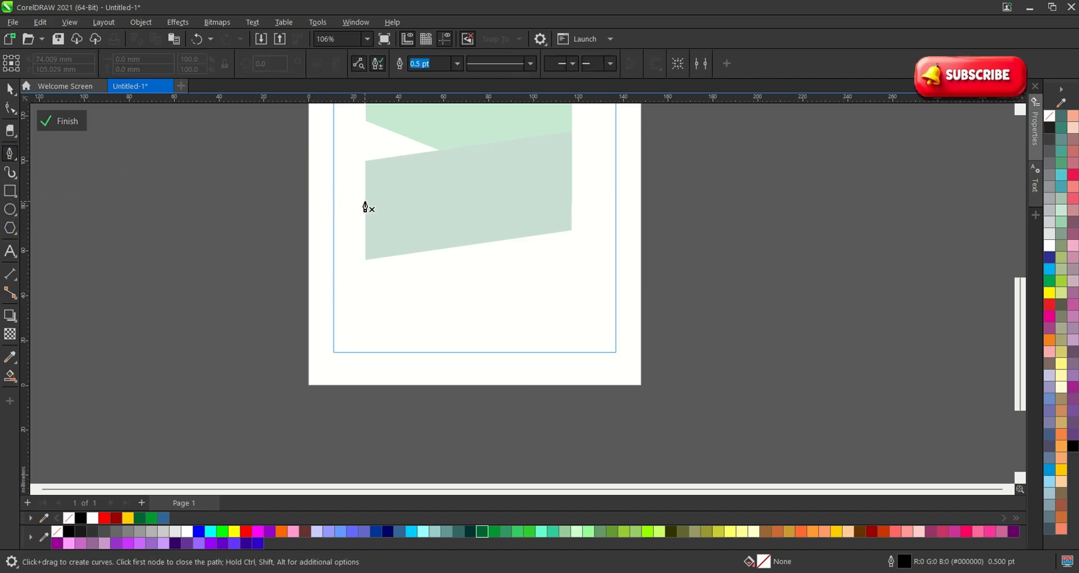
pyautogui.doubleClick(275, 299)
pyautogui.press('space')
pyautogui.press('space')
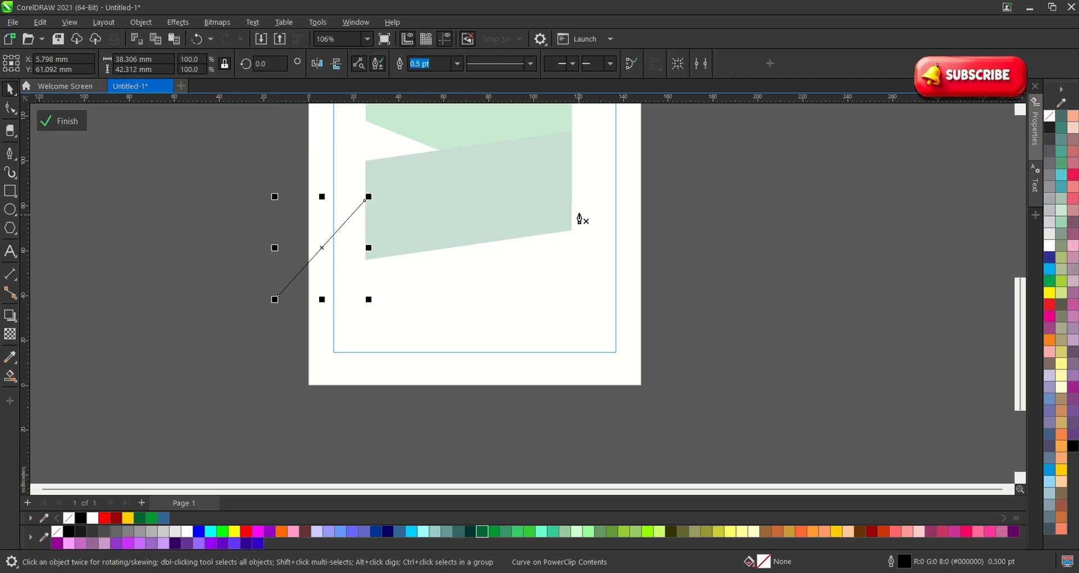
pyautogui.click(565, 167)
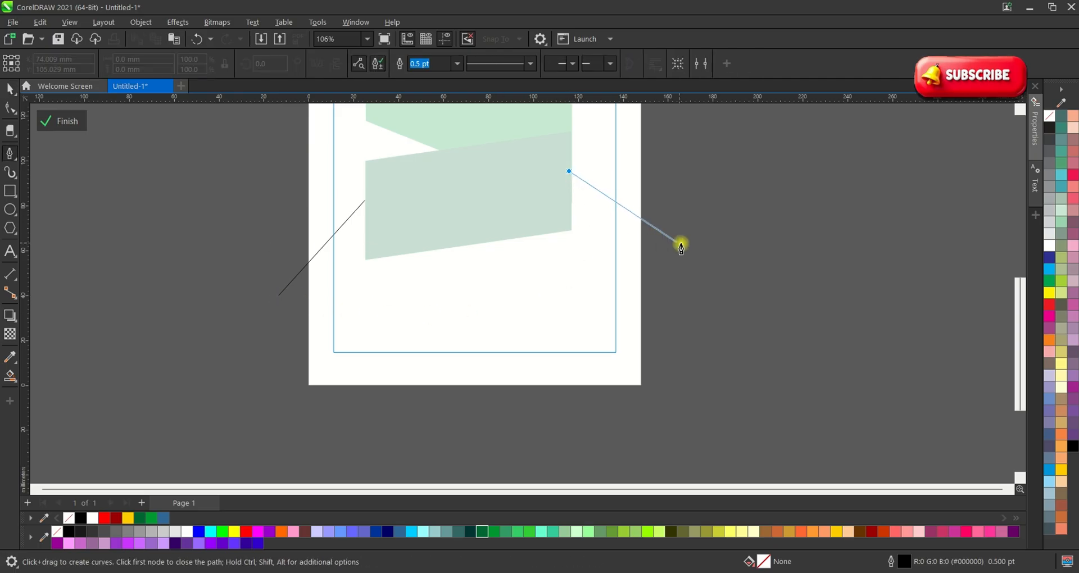
pyautogui.doubleClick(697, 255)
pyautogui.press('space')
# - Draw a rising straight line about 202 mm wide and 33 mm high across the bottom strip, extending past both page edges
pyautogui.press('space')
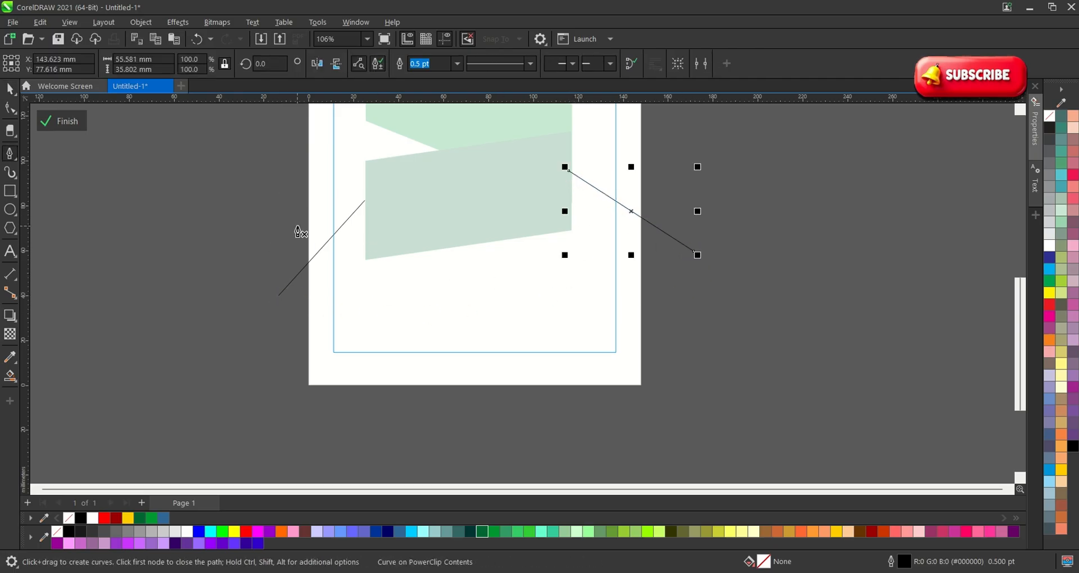
pyautogui.click(276, 226)
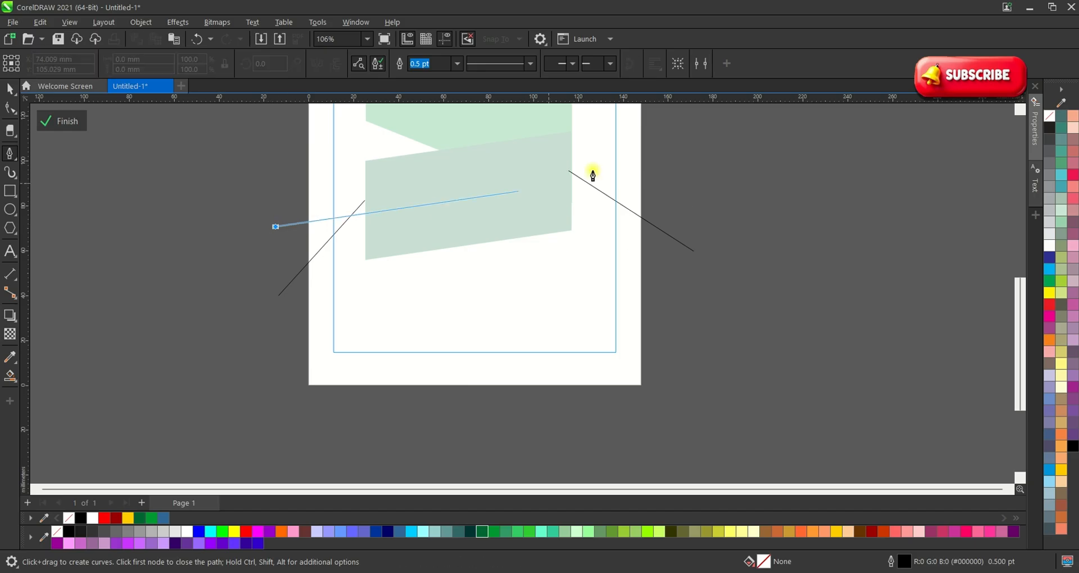
pyautogui.doubleClick(733, 147)
pyautogui.press('space')
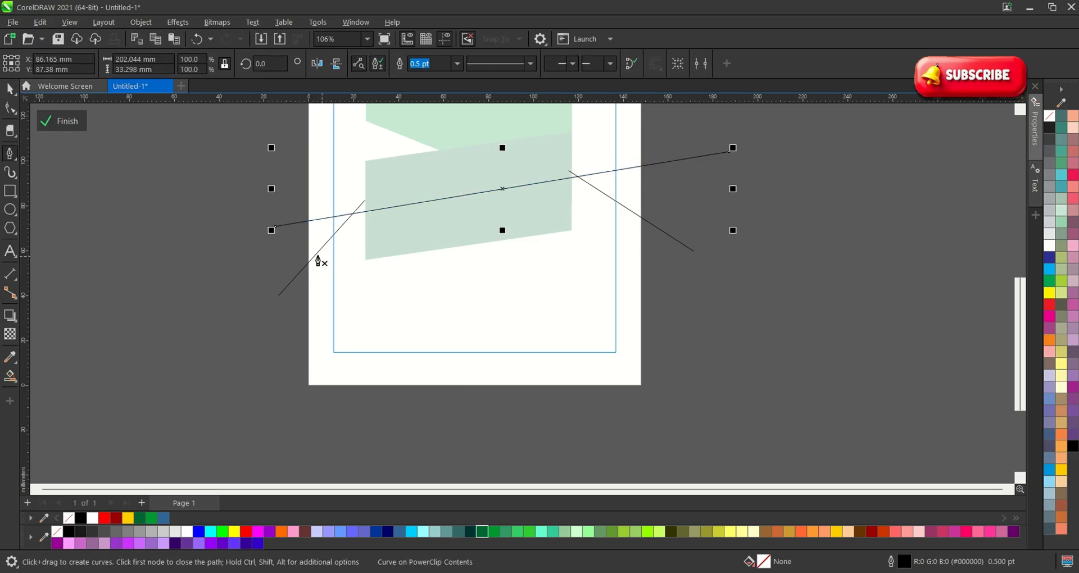
# - Draw a vertical line about 74 mm long just outside the page's left edge, crossing the left slanted line
pyautogui.press('space')
pyautogui.click(305, 255)
pyautogui.doubleClick(305, 423)
pyautogui.press('space')
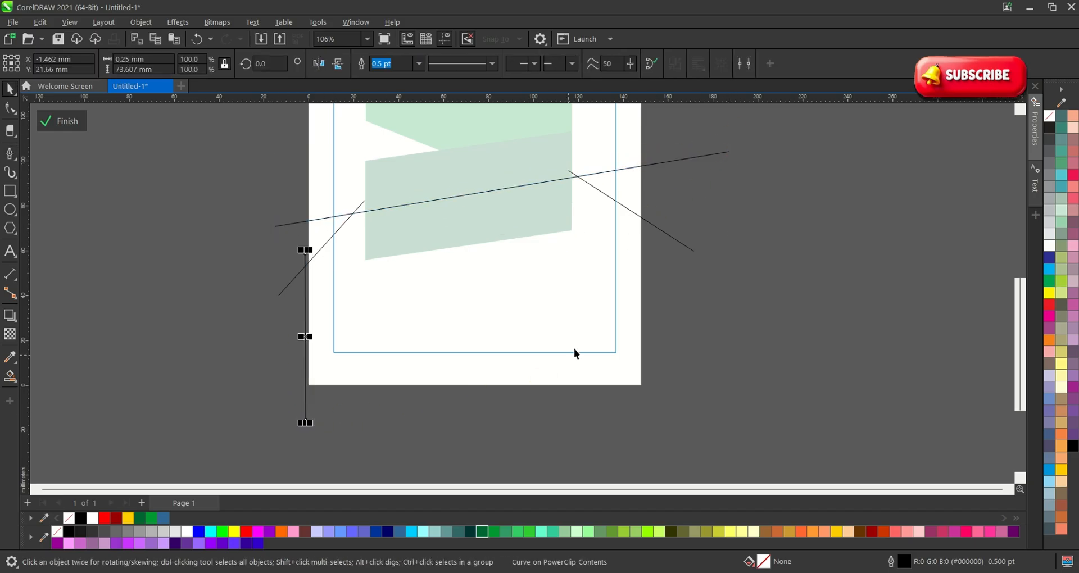
# - Draw a steep line along the page's right edge and a slightly falling line about 177 mm wide and 6 mm high across the page's bottom
pyautogui.press('space')
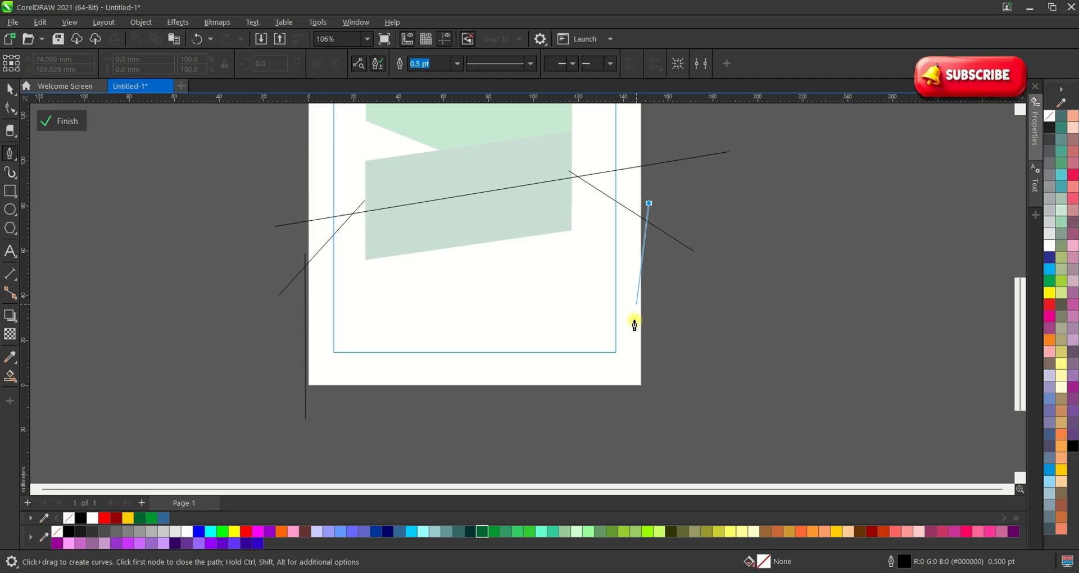
pyautogui.doubleClick(626, 403)
pyautogui.click(284, 355)
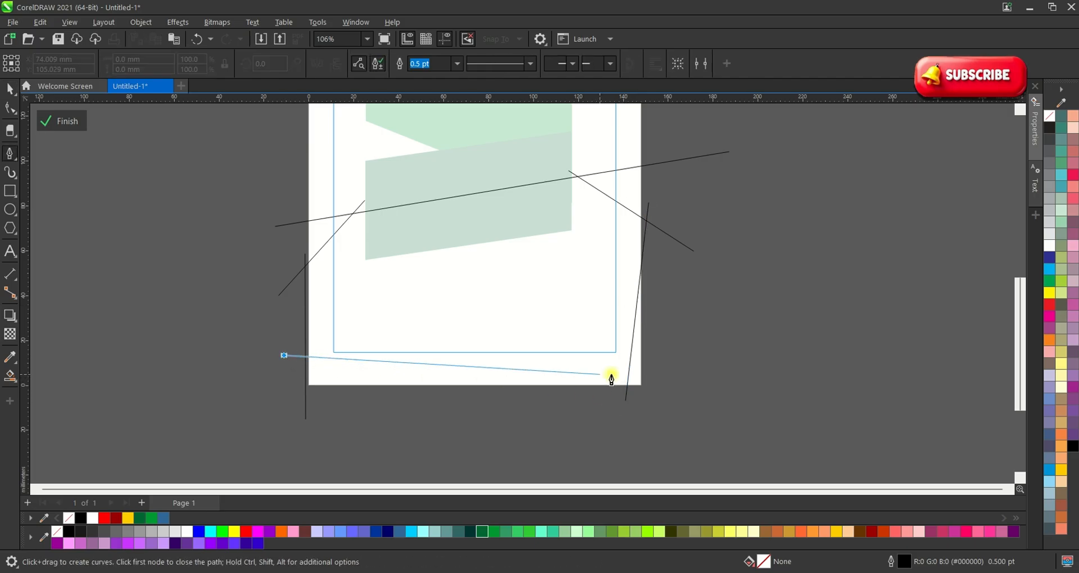
pyautogui.doubleClick(681, 369)
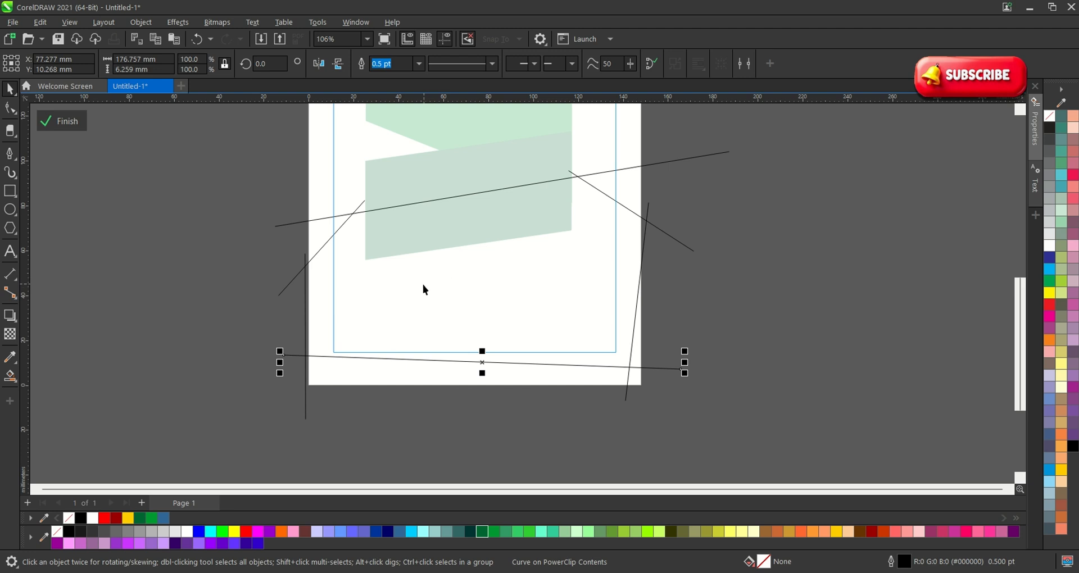
# - Create a blue shape with Smart Fill in the region enclosed by the lines below the bottom strip
pyautogui.click(9, 376)
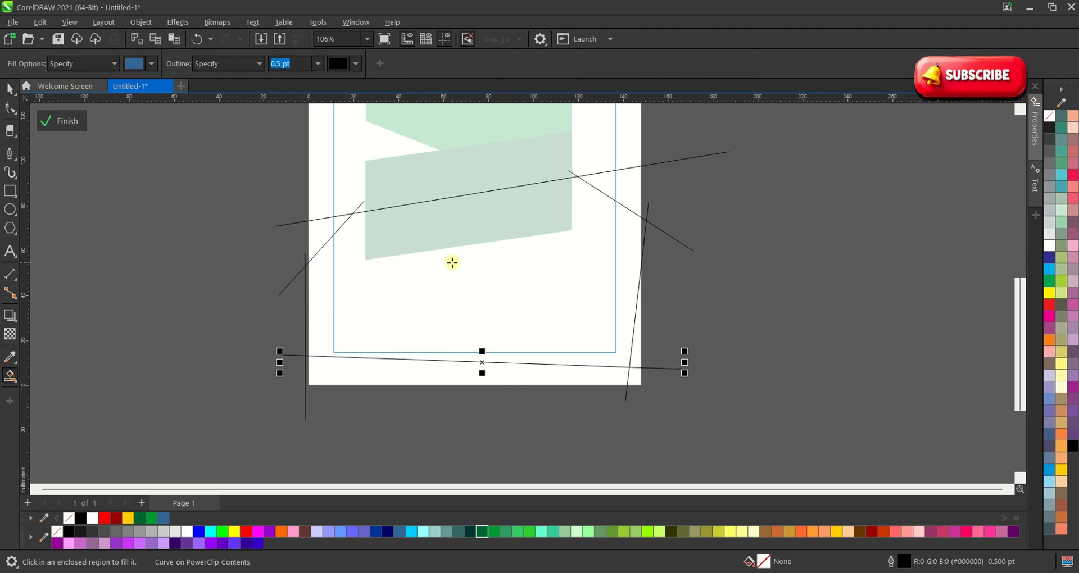
pyautogui.click(459, 298)
pyautogui.press('space')
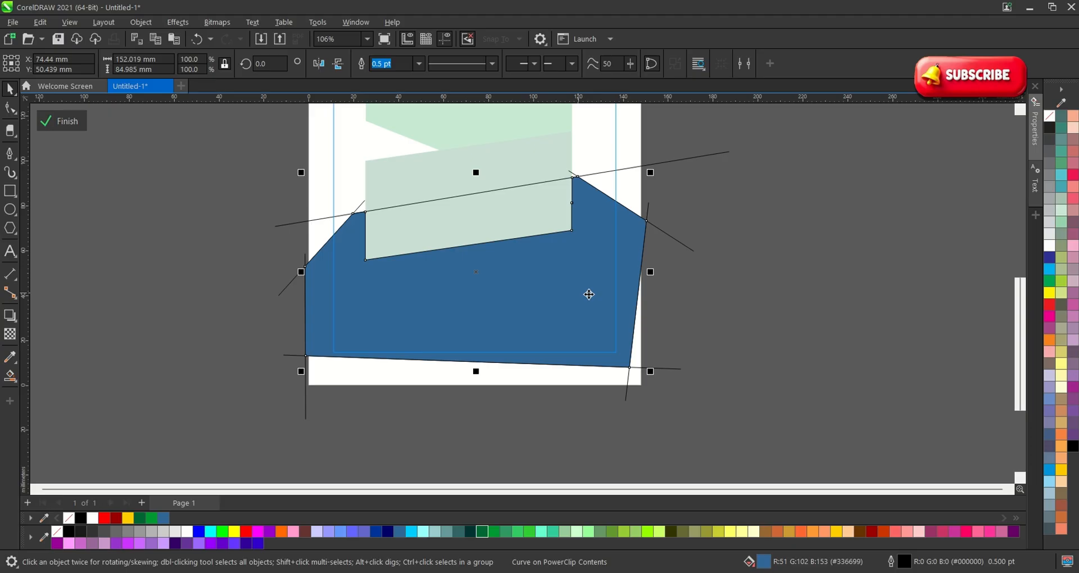
pyautogui.click(724, 318)
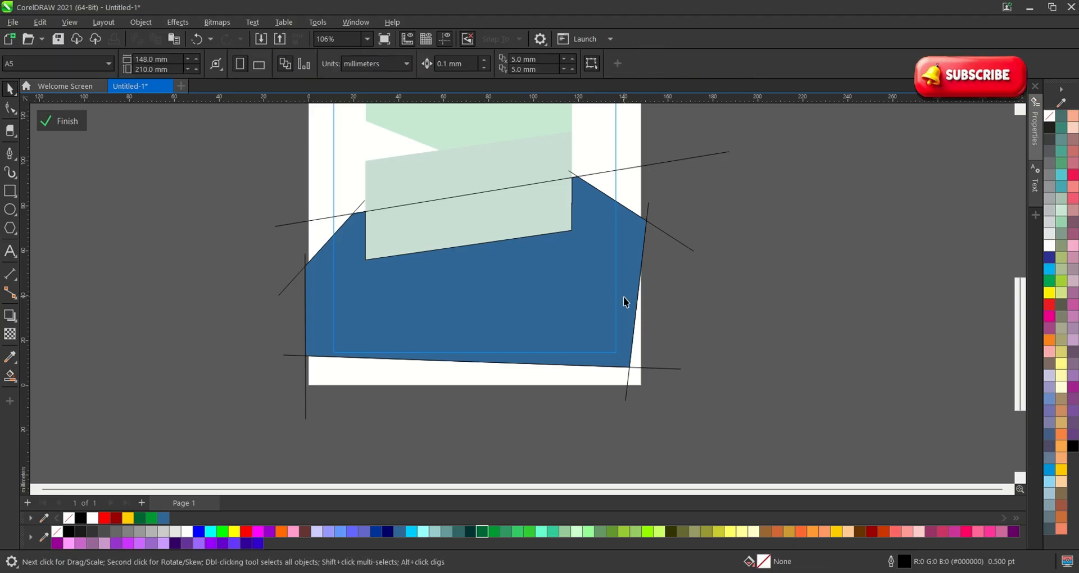
# - Delete all the straight construction lines around the blue shape, leaving only the filled shape
pyautogui.scroll(-1, 680, 330)
pyautogui.moveTo(765, 392); pyautogui.dragTo(584, 173)
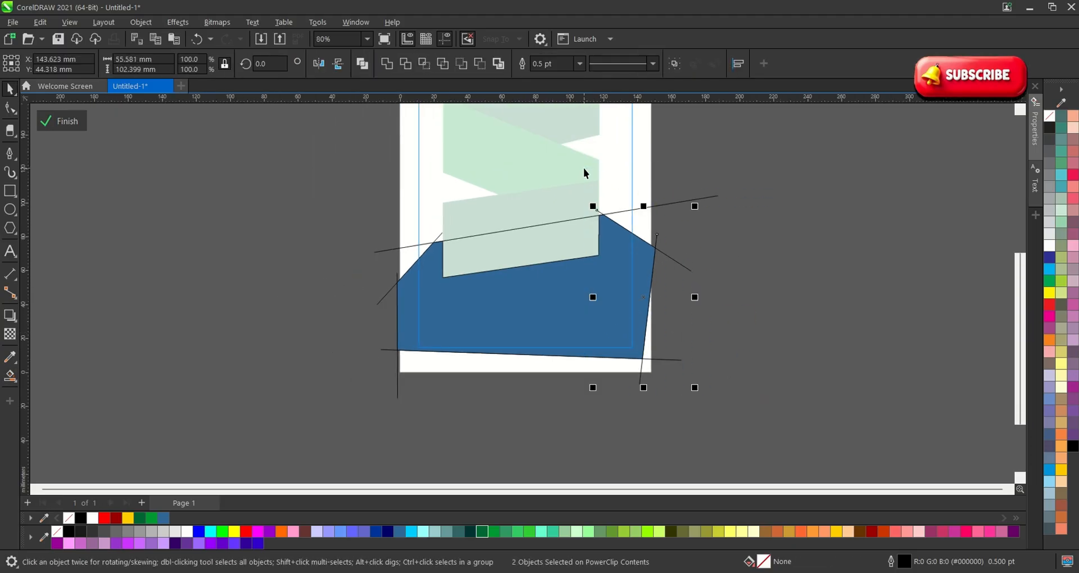
pyautogui.press('Delete')
pyautogui.moveTo(335, 214); pyautogui.dragTo(506, 417)
pyautogui.press('Delete')
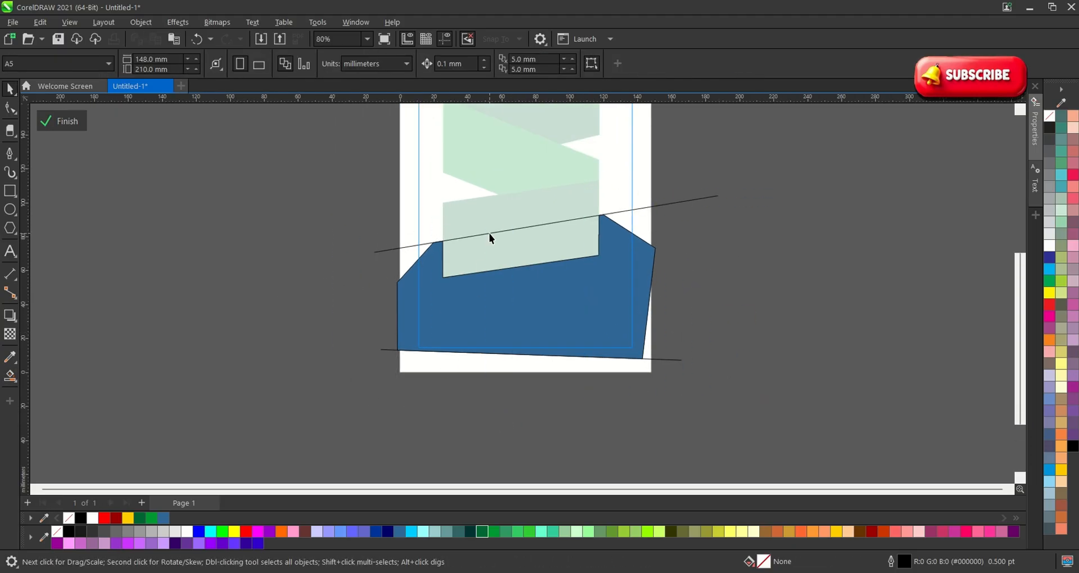
pyautogui.click(488, 234)
pyautogui.press('Delete')
pyautogui.click(409, 310)
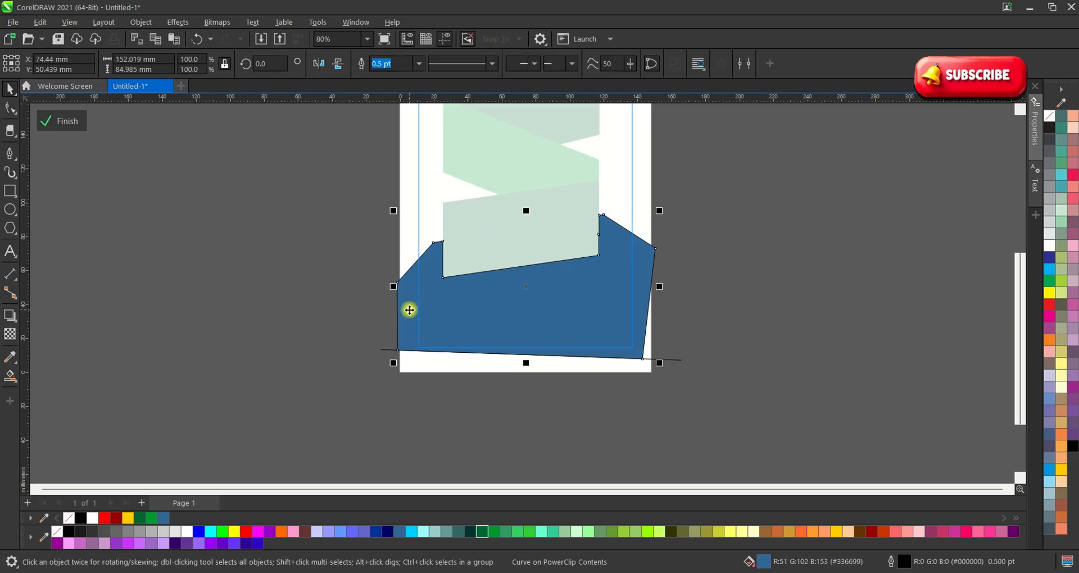
pyautogui.click(408, 396)
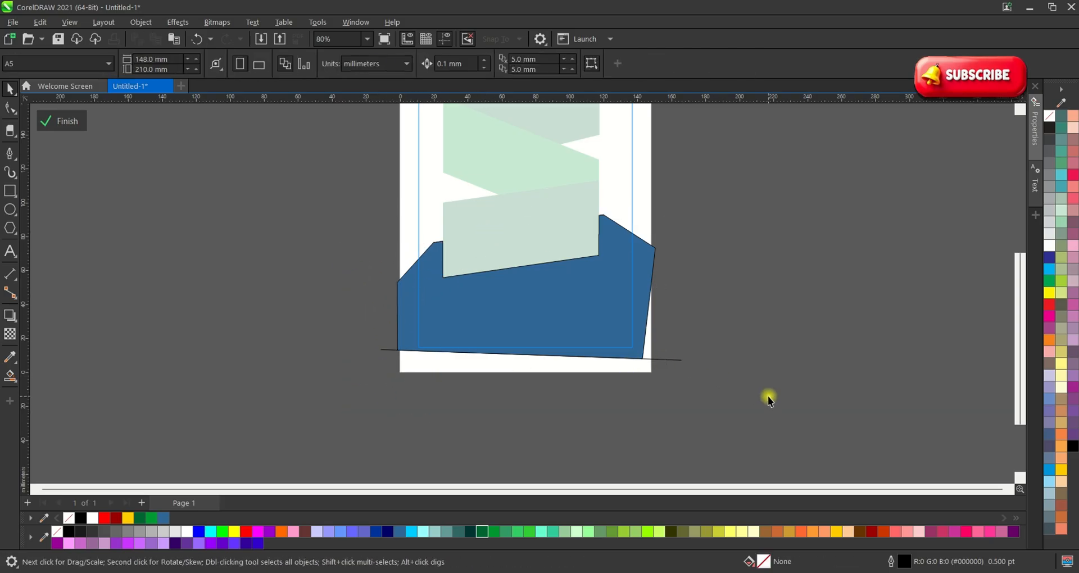
pyautogui.moveTo(770, 401); pyautogui.dragTo(298, 337)
pyautogui.press('Delete')
# - Remove the blue shape's outline and fill it with dark green #006633
pyautogui.click(627, 300)
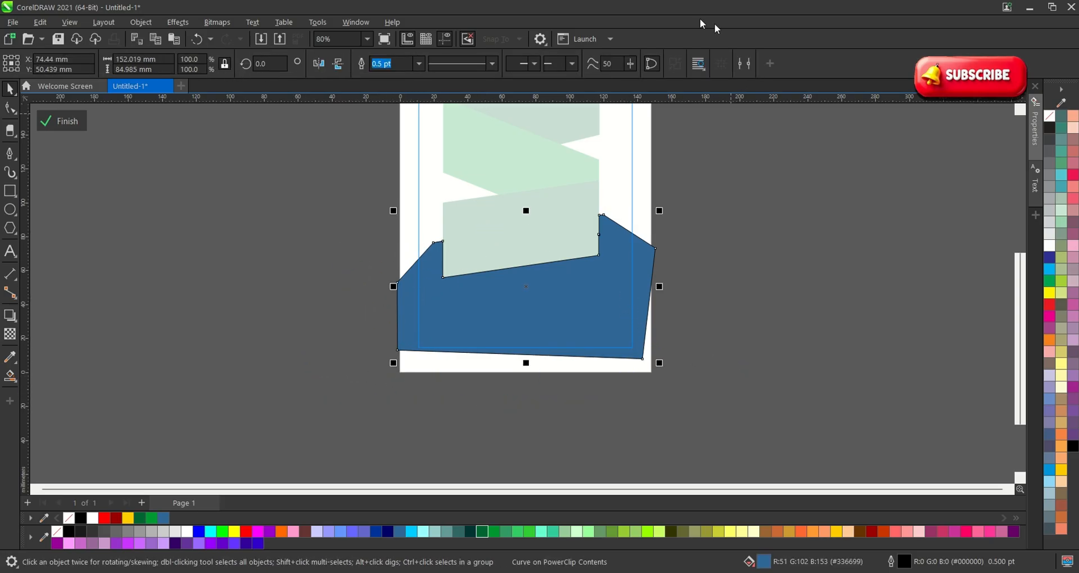
pyautogui.click(419, 63)
pyautogui.click(396, 74)
pyautogui.click(326, 233)
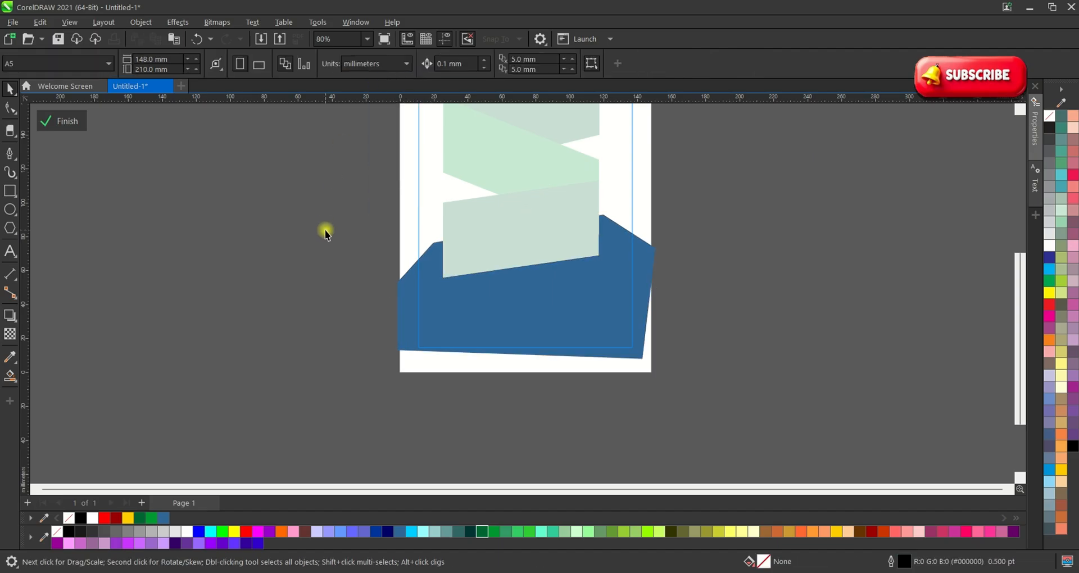
pyautogui.click(471, 316)
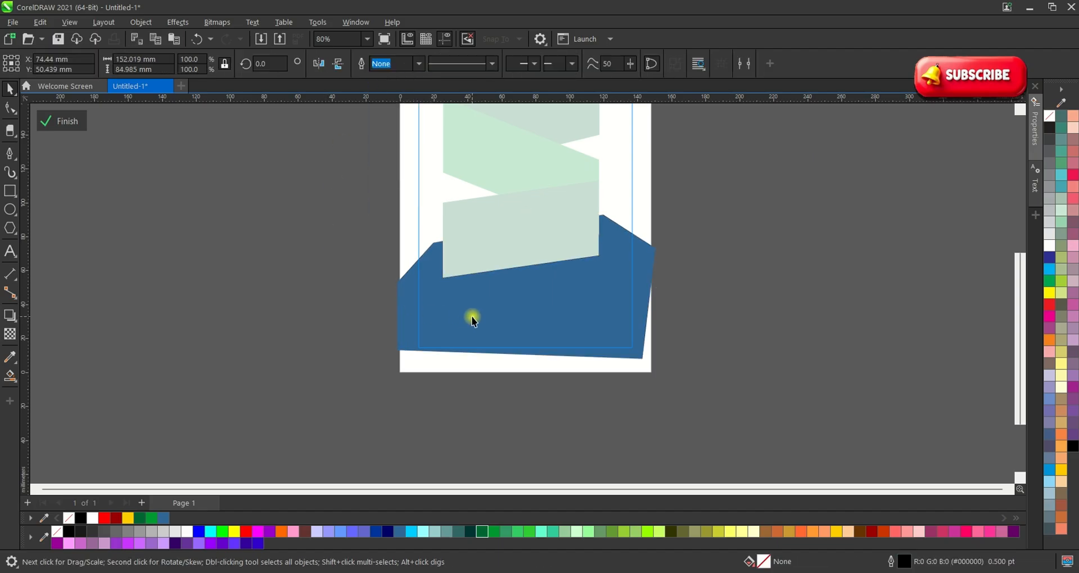
pyautogui.click(482, 532)
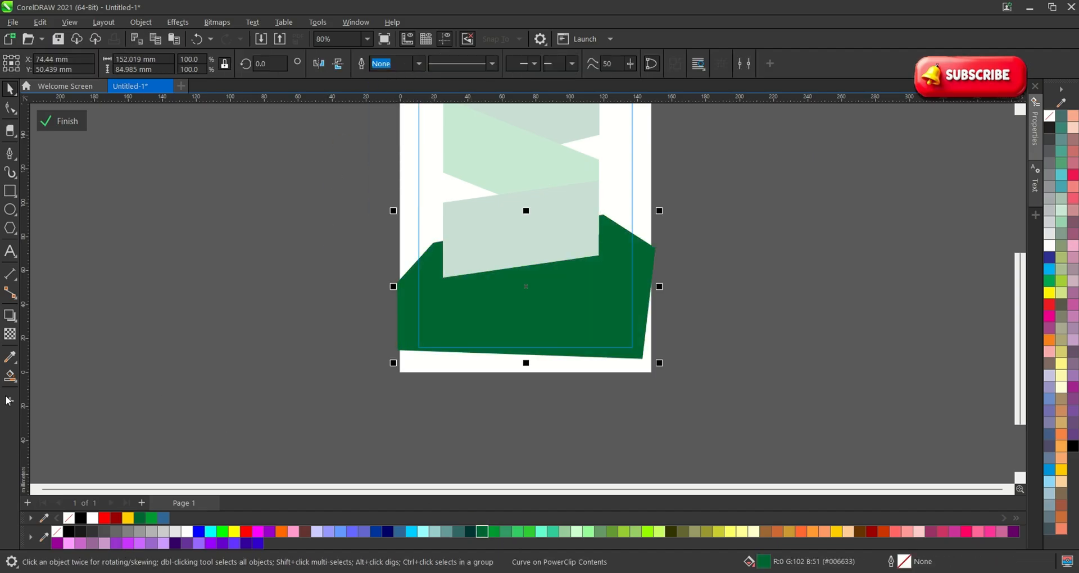
# - Apply an upward linear fountain fill to the shape, running from dark green at the bottom to black at the top
pyautogui.click(11, 379)
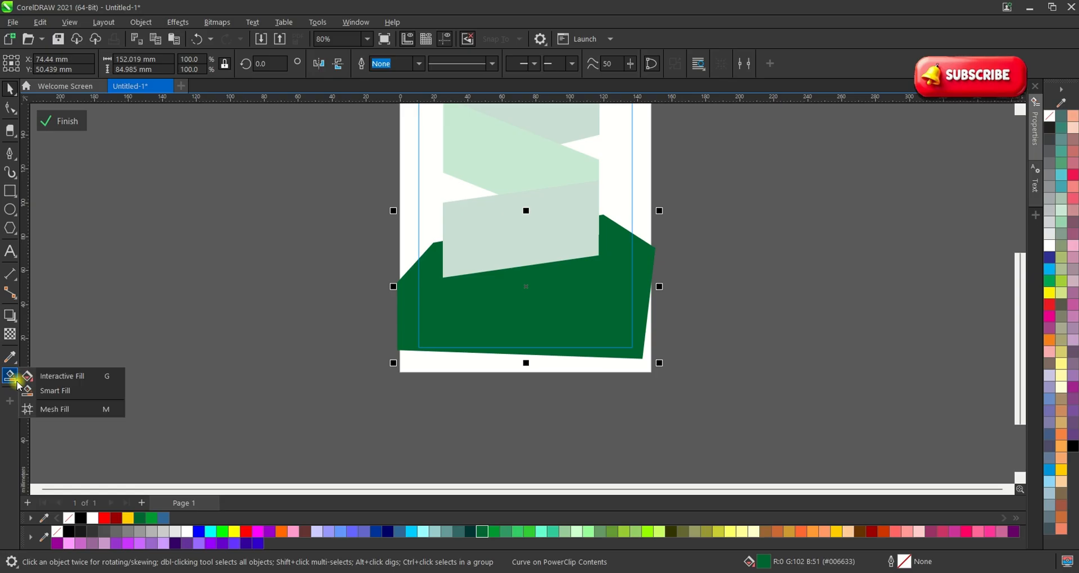
pyautogui.click(57, 376)
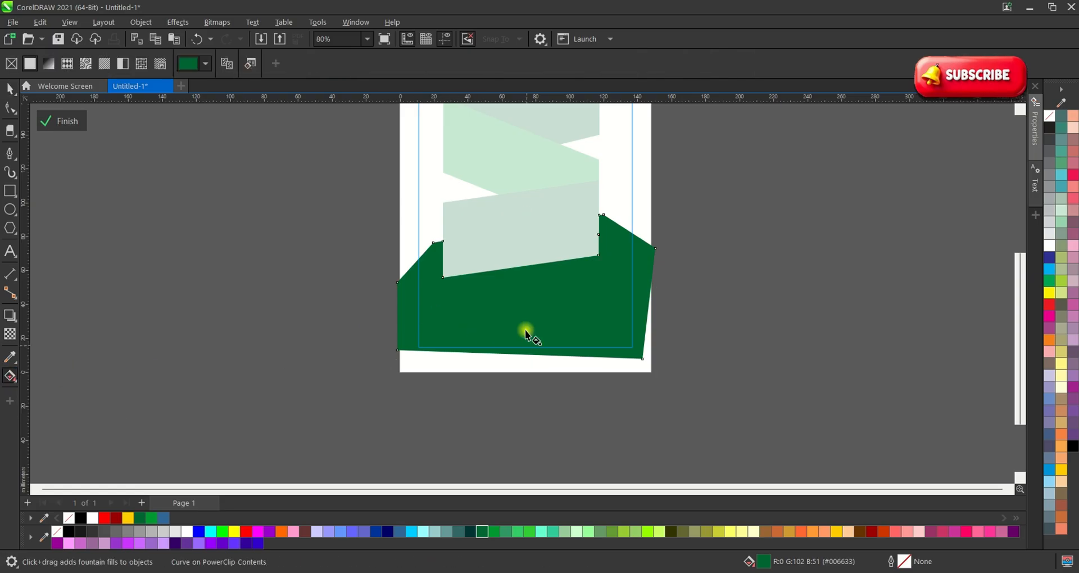
pyautogui.moveTo(525, 335); pyautogui.dragTo(526, 292)
pyautogui.scroll(-1, 534, 306)
pyautogui.scroll(3, 538, 308)
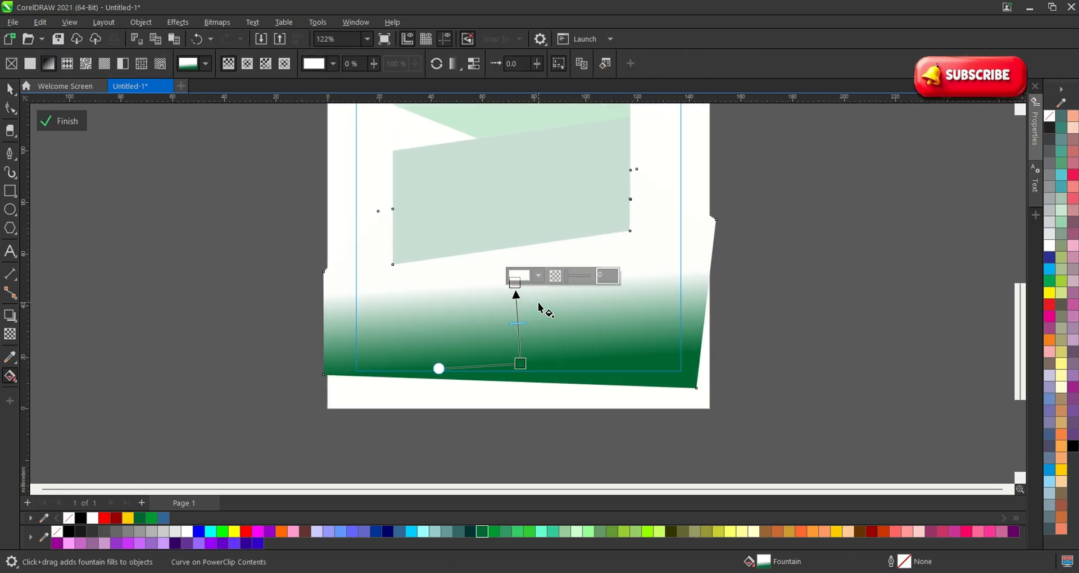
pyautogui.scroll(1, 538, 308)
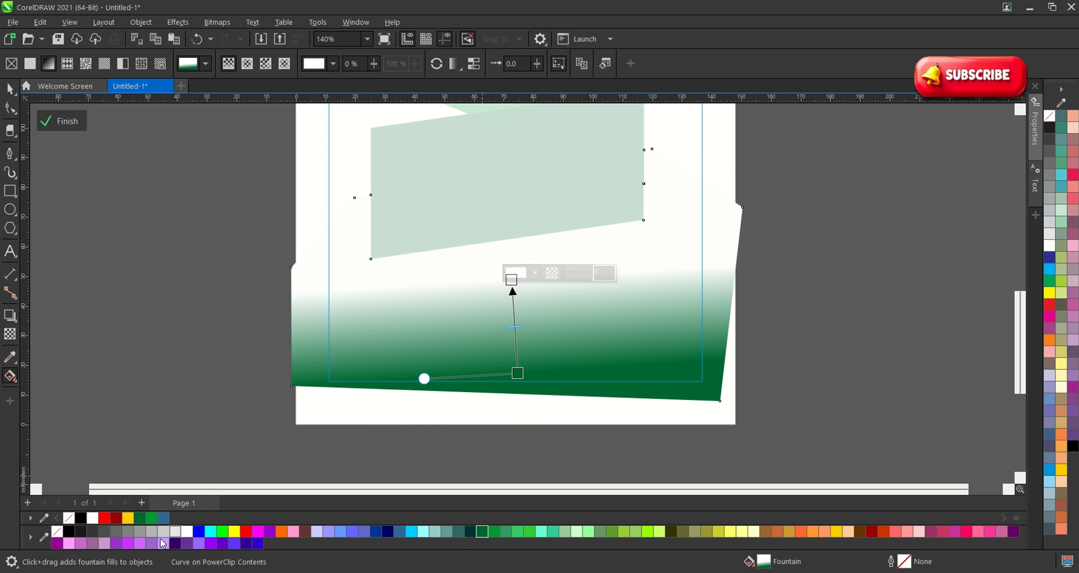
pyautogui.click(82, 518)
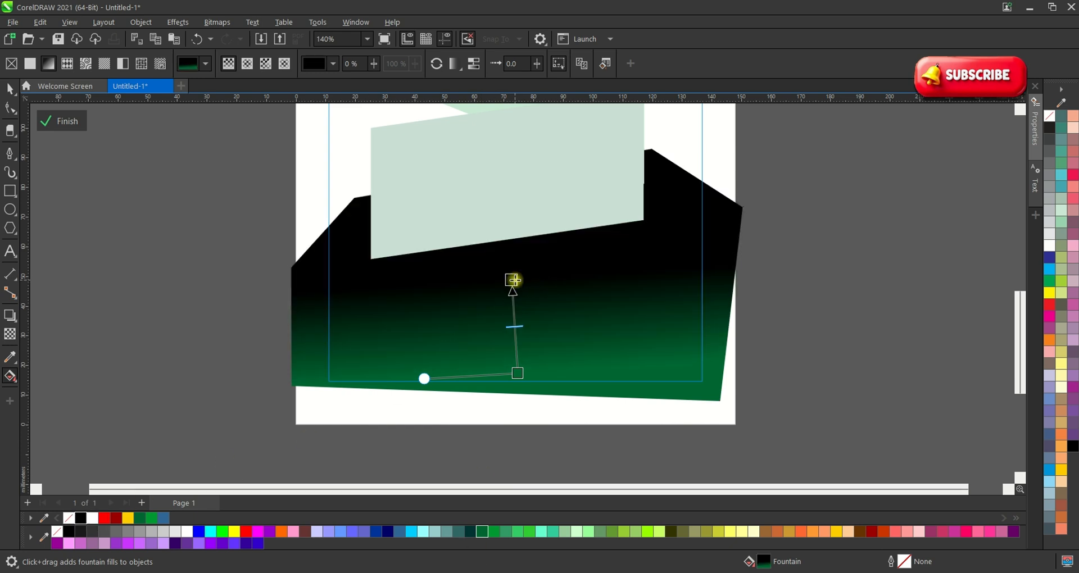
# - Stretch the gradient up behind the bottom strip, shift its green start toward the shape's lower edge, and finish editing the PowerClip
pyautogui.moveTo(513, 279); pyautogui.dragTo(513, 135)
pyautogui.scroll(-3, 513, 136)
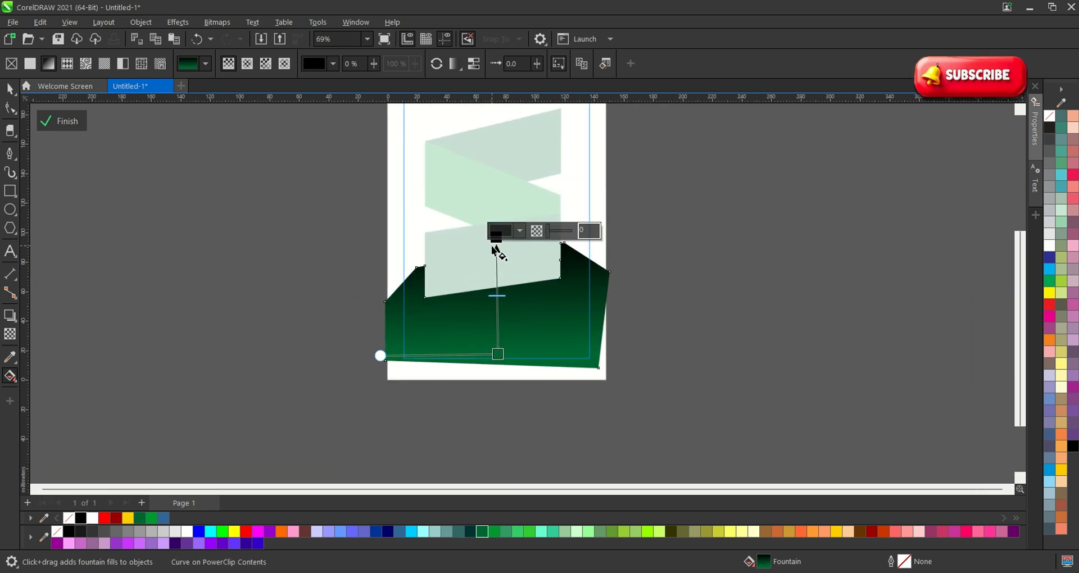
pyautogui.moveTo(497, 248); pyautogui.dragTo(493, 236)
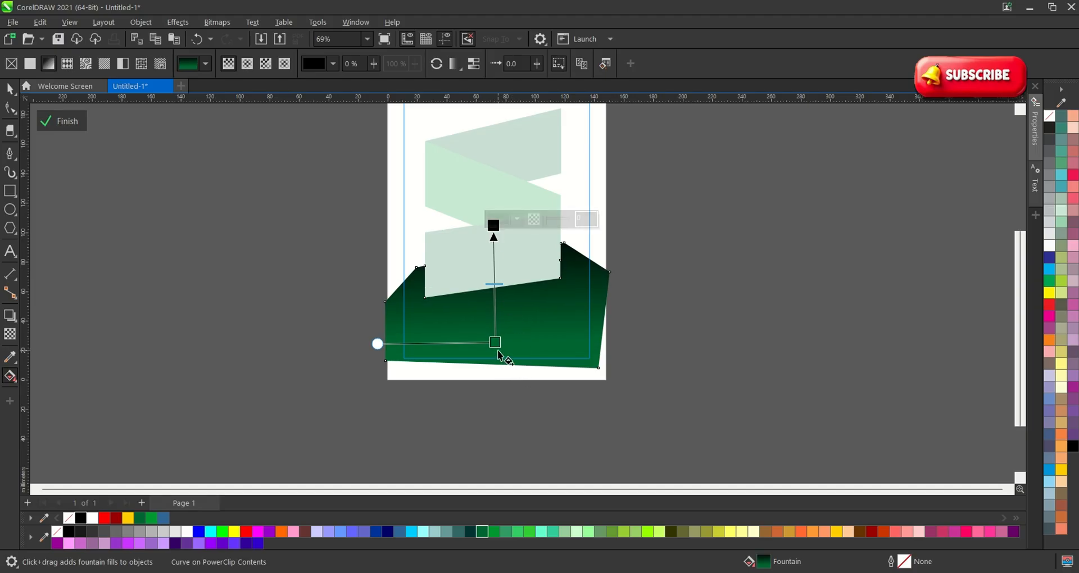
pyautogui.moveTo(496, 344); pyautogui.dragTo(499, 365)
pyautogui.click(61, 121)
pyautogui.click(197, 283)
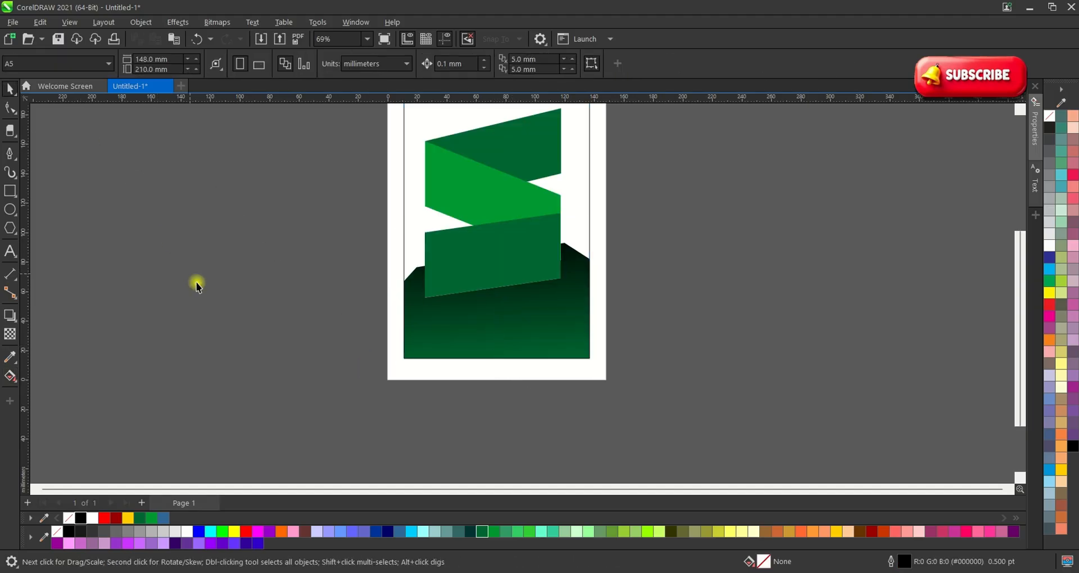
pyautogui.scroll(-2, 457, 301)
pyautogui.scroll(3, 456, 365)
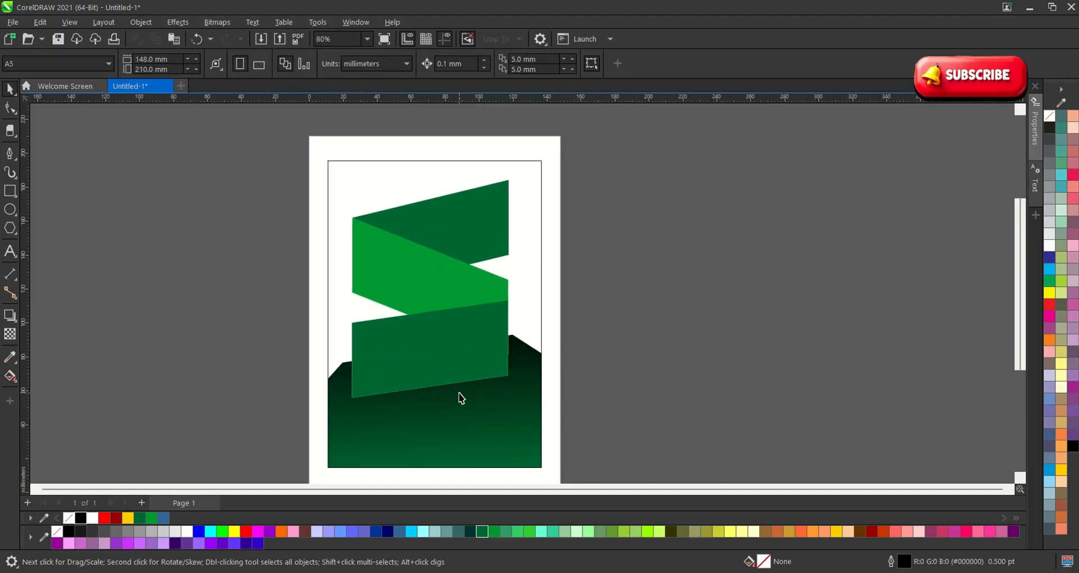
# - Reopen the PowerClip and reverse the shape's gradient, with green starting at the bottom strip and black below the page, then finish editing
pyautogui.doubleClick(427, 422)
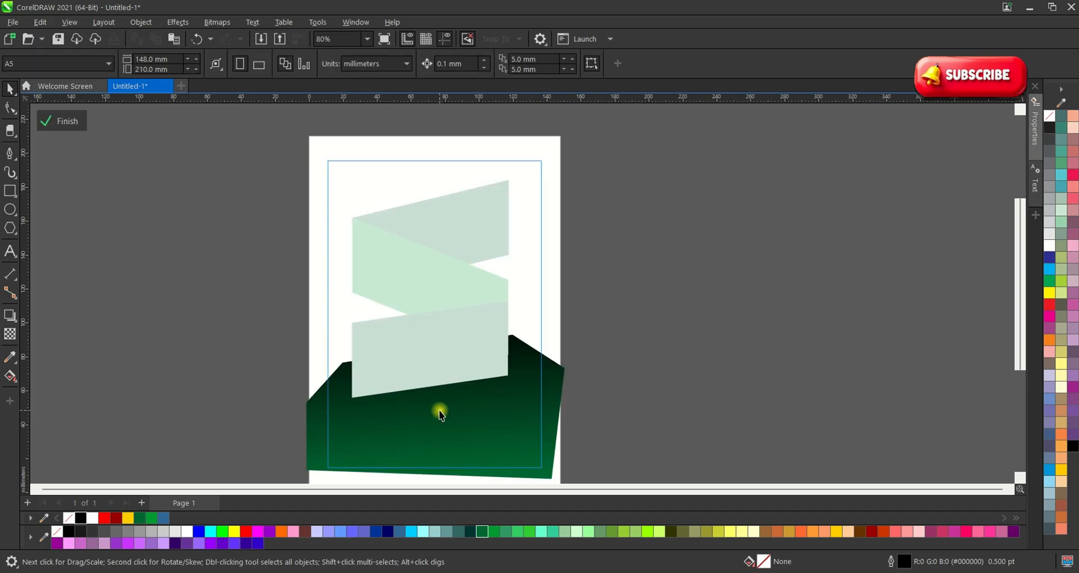
pyautogui.scroll(1, 387, 413)
pyautogui.click(404, 420)
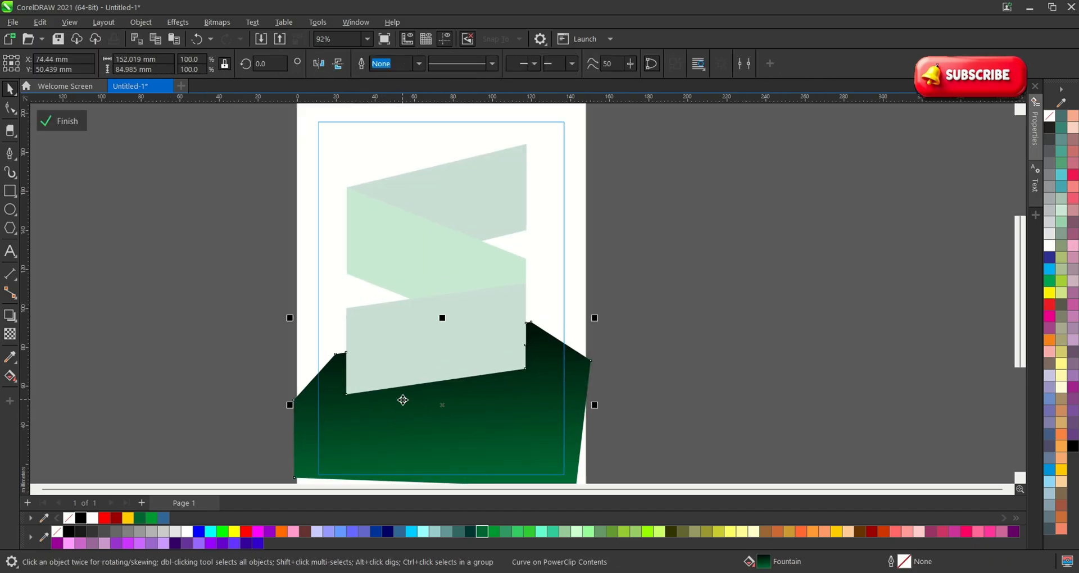
pyautogui.click(10, 376)
pyautogui.scroll(-3, 384, 355)
pyautogui.click(423, 442)
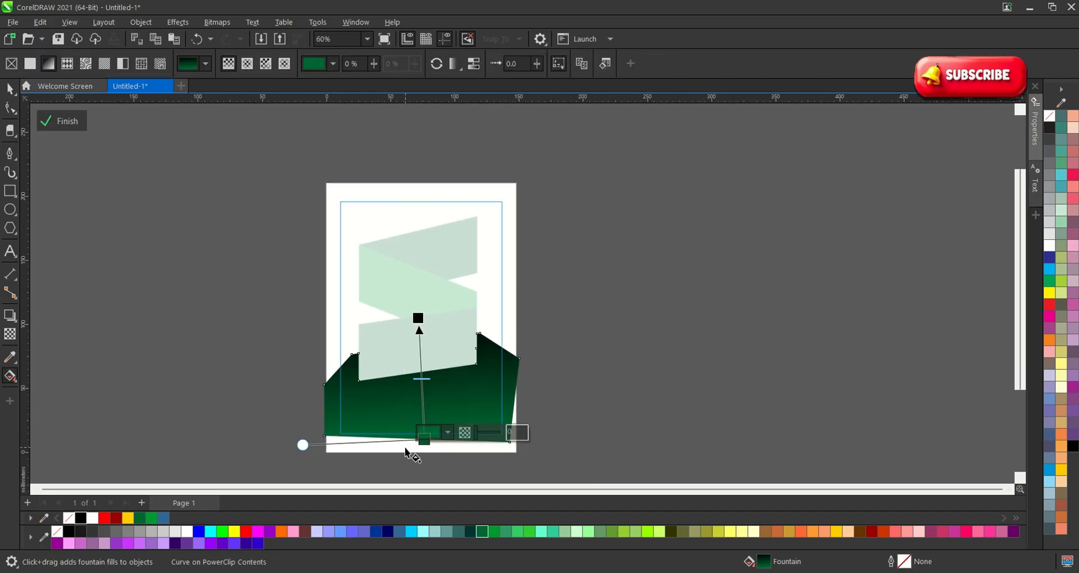
pyautogui.moveTo(424, 442); pyautogui.dragTo(494, 273)
pyautogui.moveTo(418, 318); pyautogui.dragTo(402, 448)
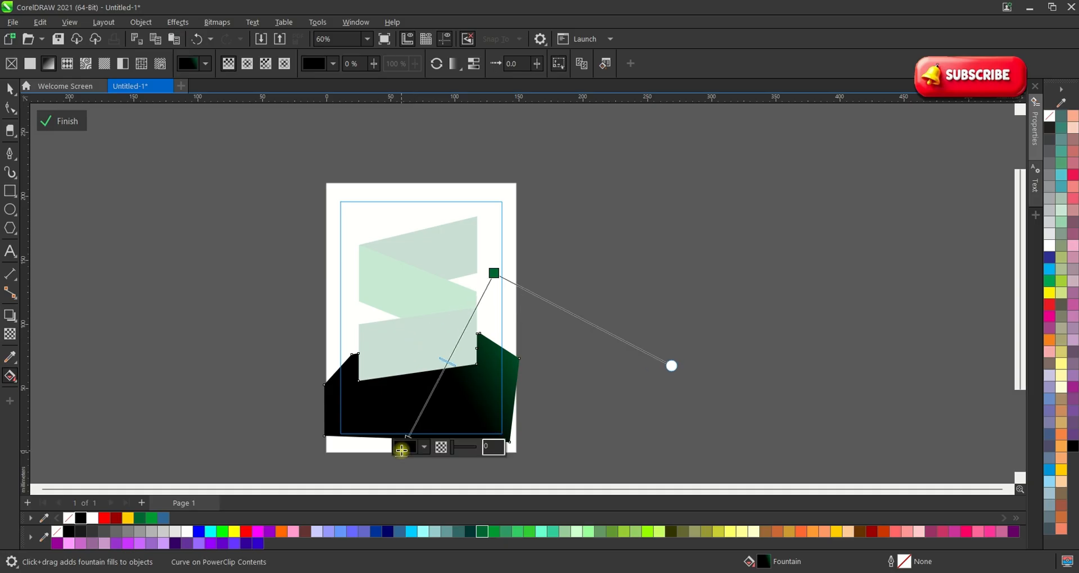
pyautogui.moveTo(494, 275); pyautogui.dragTo(416, 344)
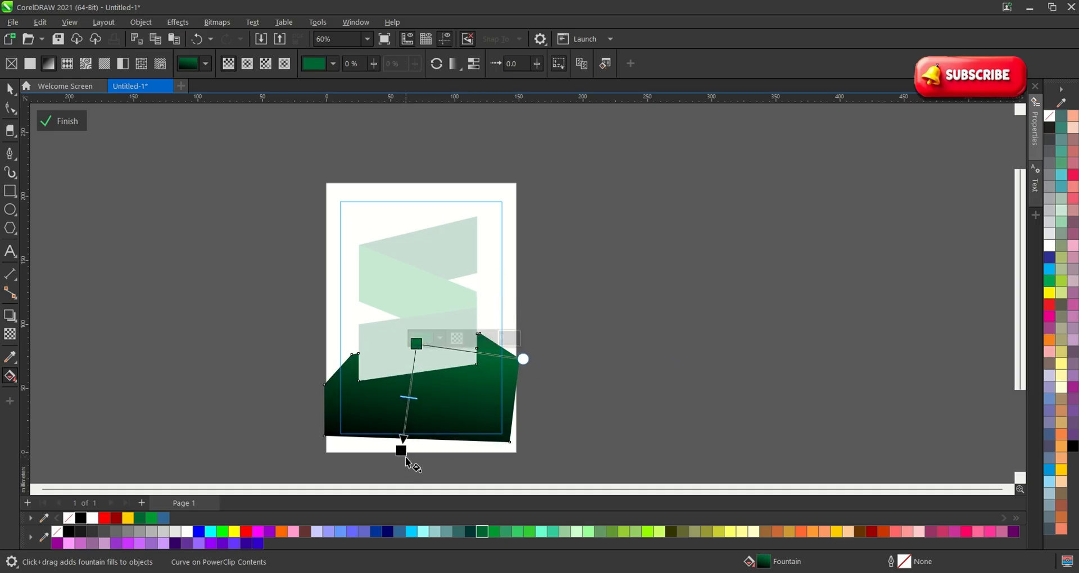
pyautogui.moveTo(404, 453); pyautogui.dragTo(403, 479)
pyautogui.click(53, 126)
pyautogui.click(171, 277)
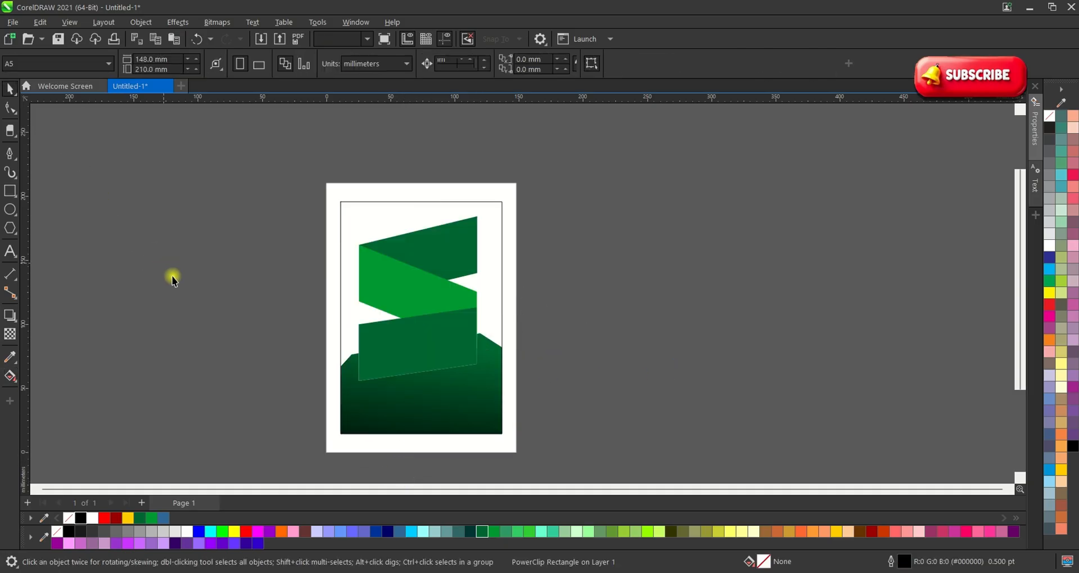
pyautogui.click(555, 378)
pyautogui.click(490, 262)
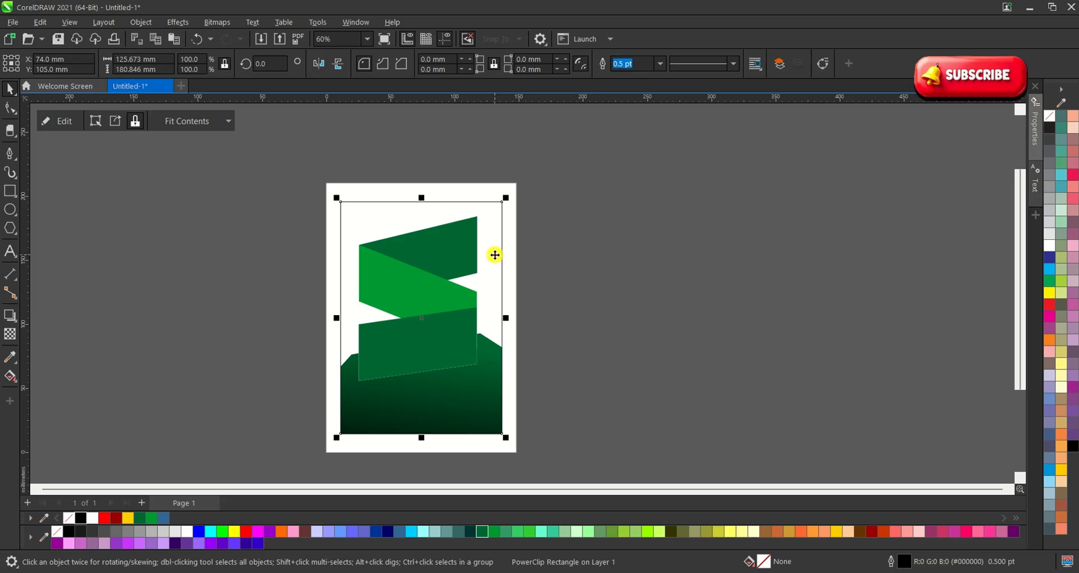
pyautogui.click(617, 334)
pyautogui.click(488, 291)
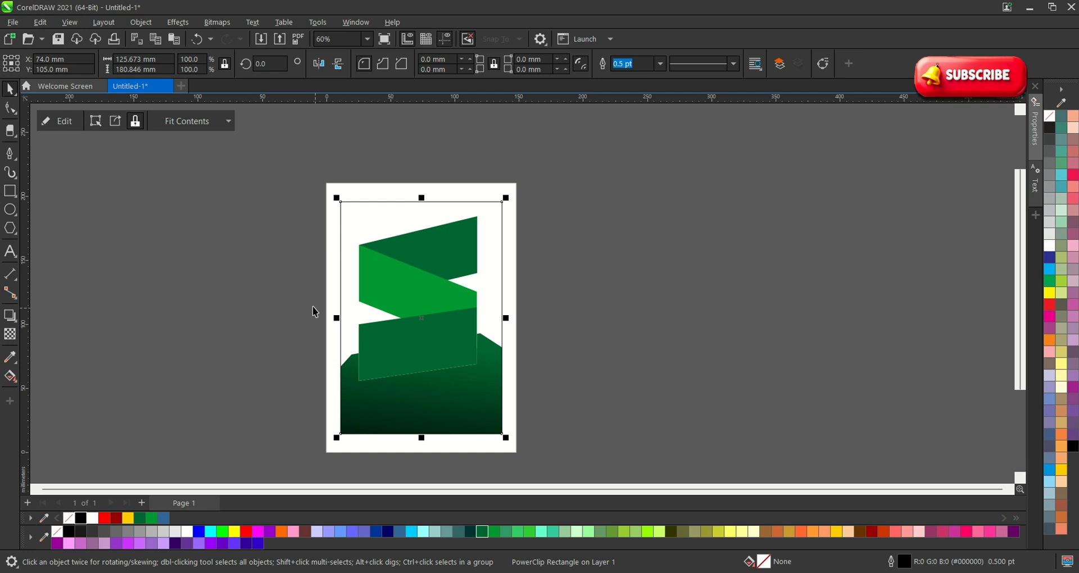
pyautogui.click(291, 328)
# - Add artistic text reading "OPEN", "NIGHT" and "SHOW" on three lines over the upper ribbon strips
pyautogui.click(11, 251)
pyautogui.scroll(3, 430, 251)
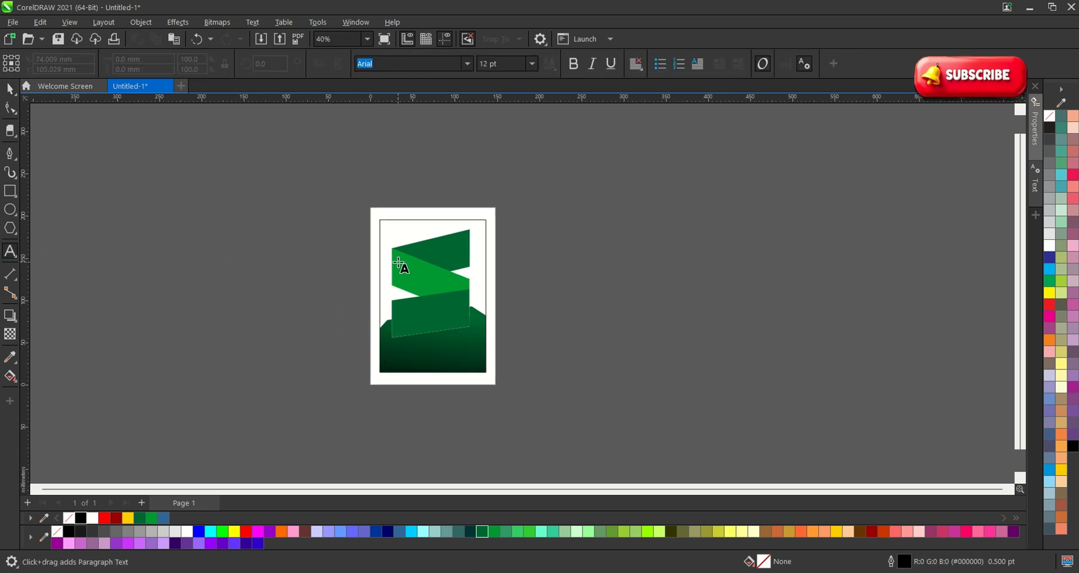
pyautogui.click(436, 238)
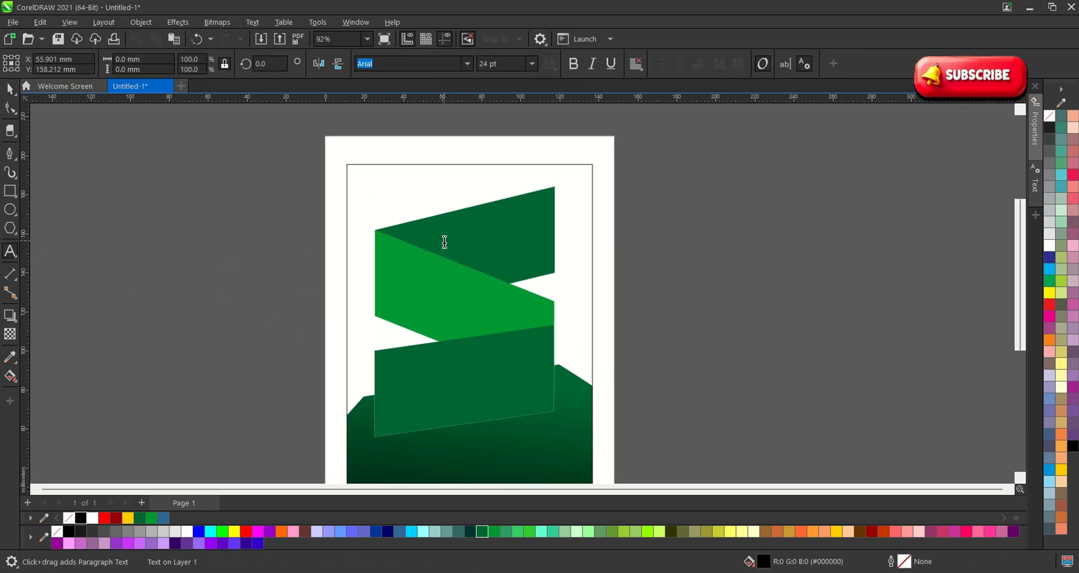
pyautogui.write('OPE')
pyautogui.press('BackSpace')
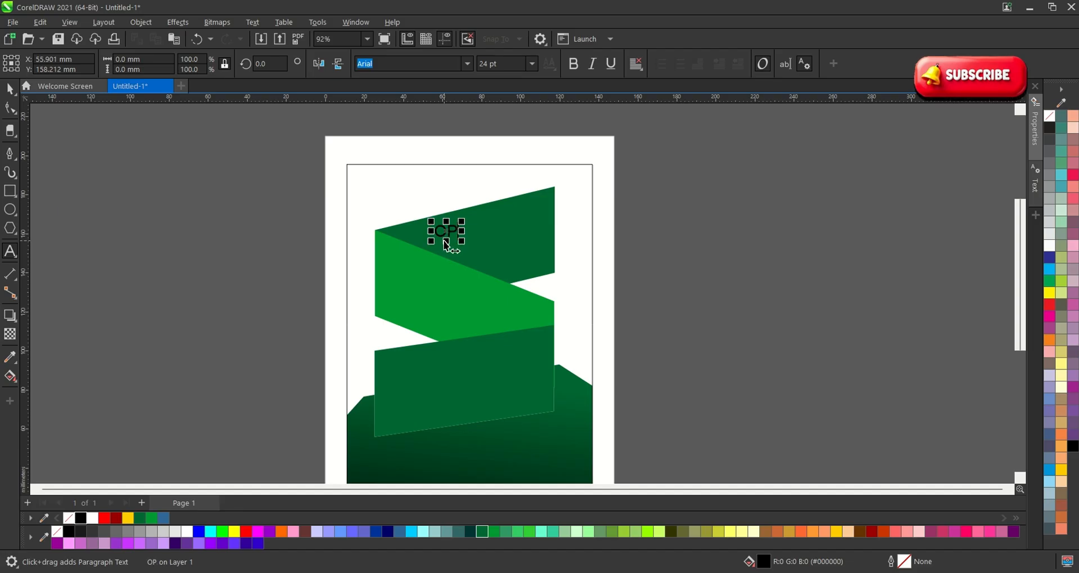
pyautogui.write('EN')
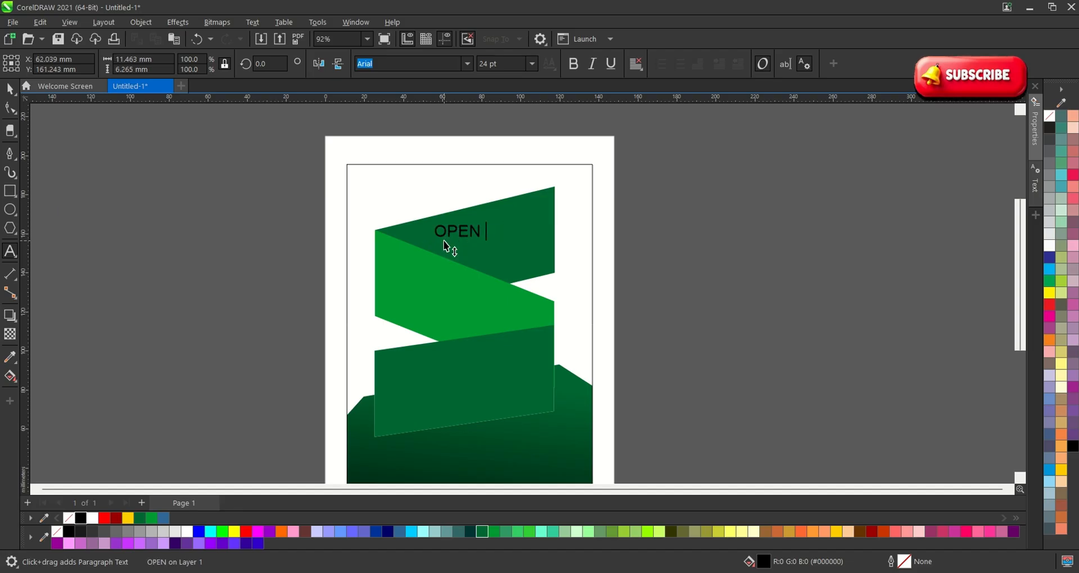
pyautogui.press('BackSpace')
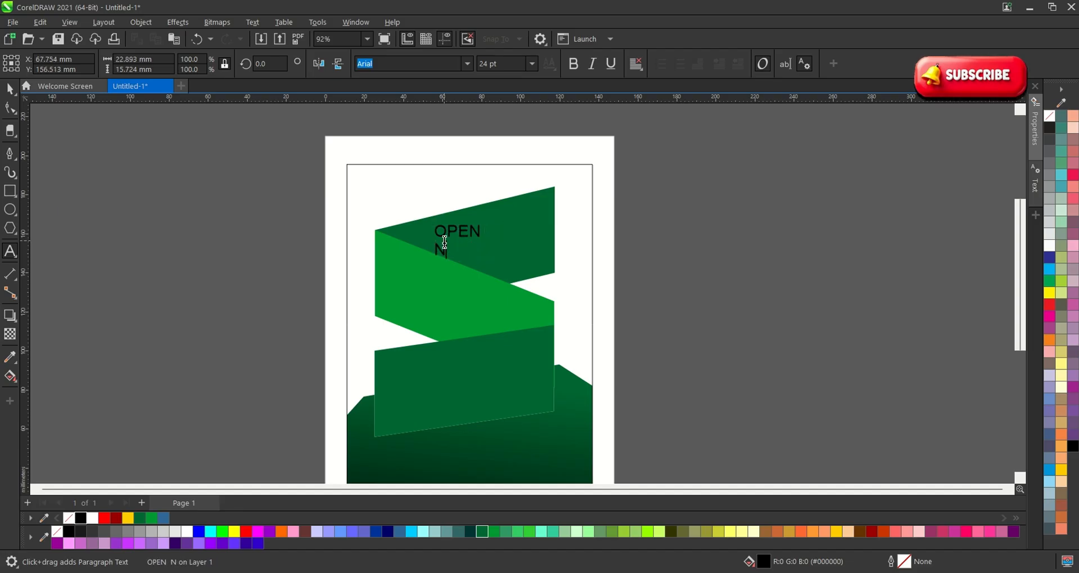
pyautogui.write('IGHT ER')
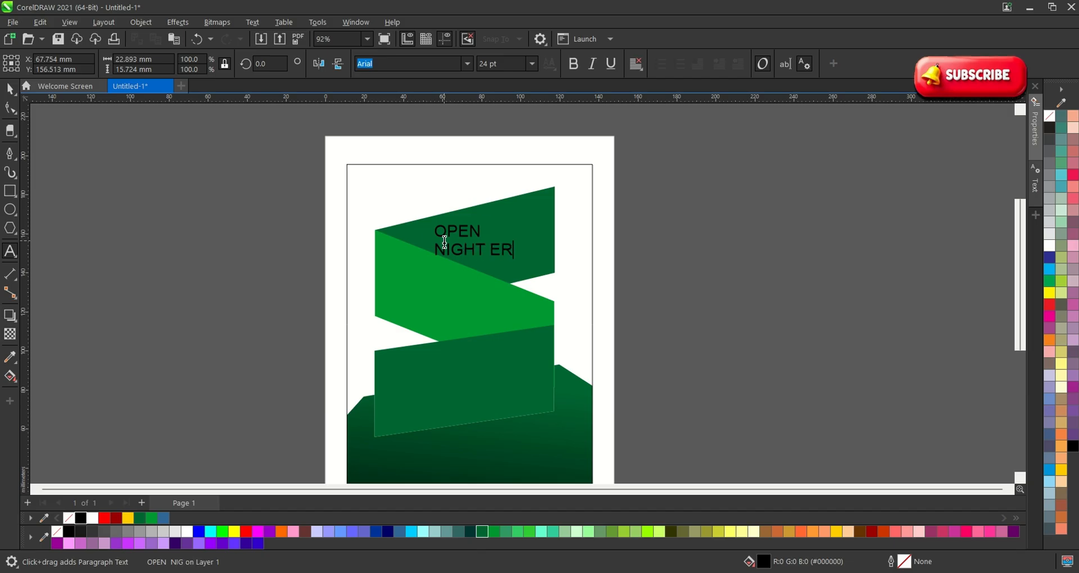
pyautogui.press('Return')
pyautogui.write('S')
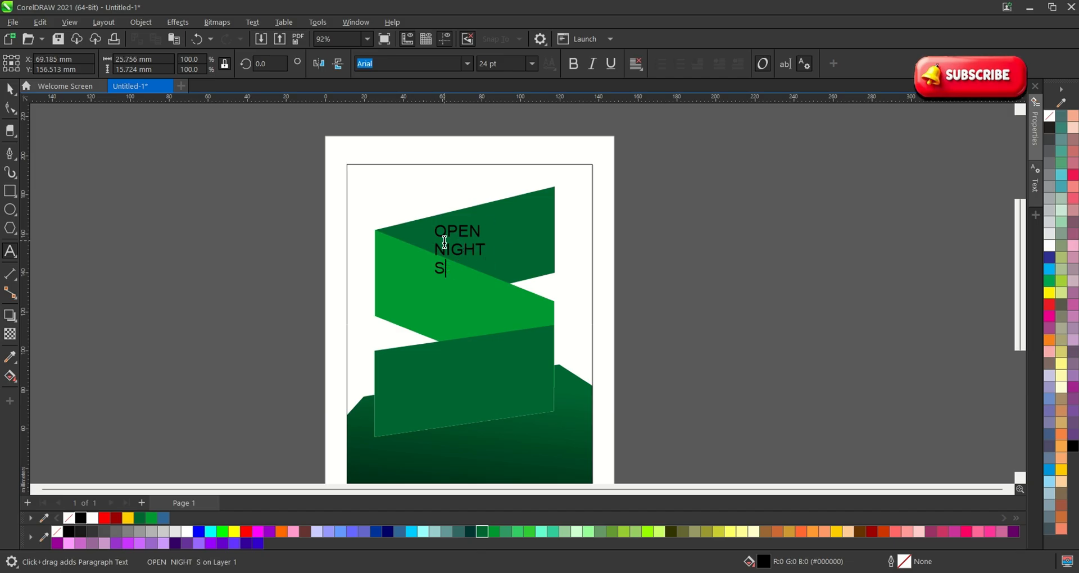
pyautogui.write('EHOW')
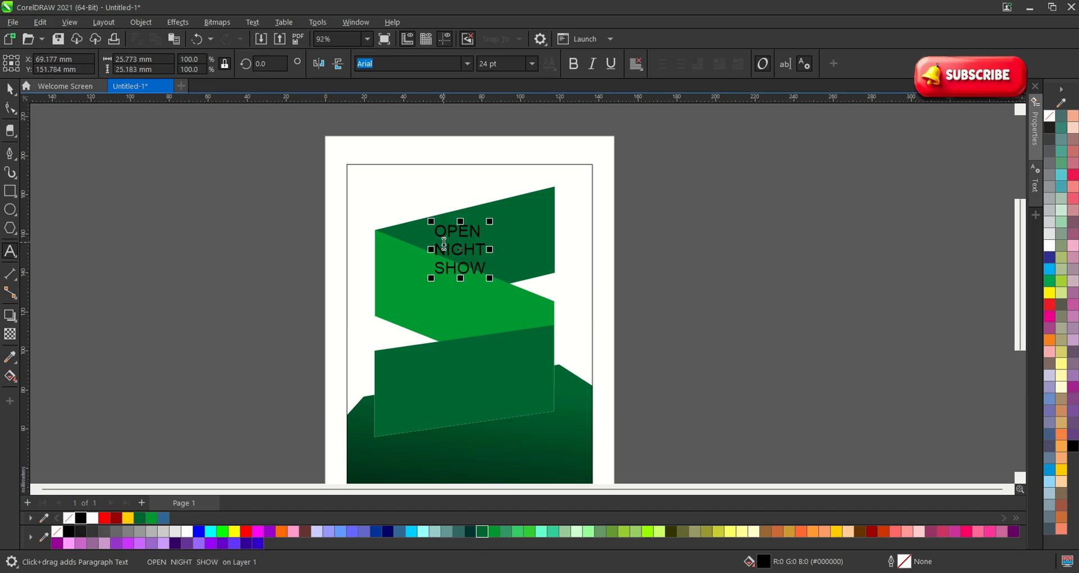
# - Enlarge the three-line text to about 72 pt across the ribbon and set its font to Bebas Neue
pyautogui.click(9, 89)
pyautogui.moveTo(246, 181); pyautogui.dragTo(565, 295)
pyautogui.moveTo(491, 283); pyautogui.dragTo(590, 376)
pyautogui.moveTo(542, 297); pyautogui.dragTo(526, 306)
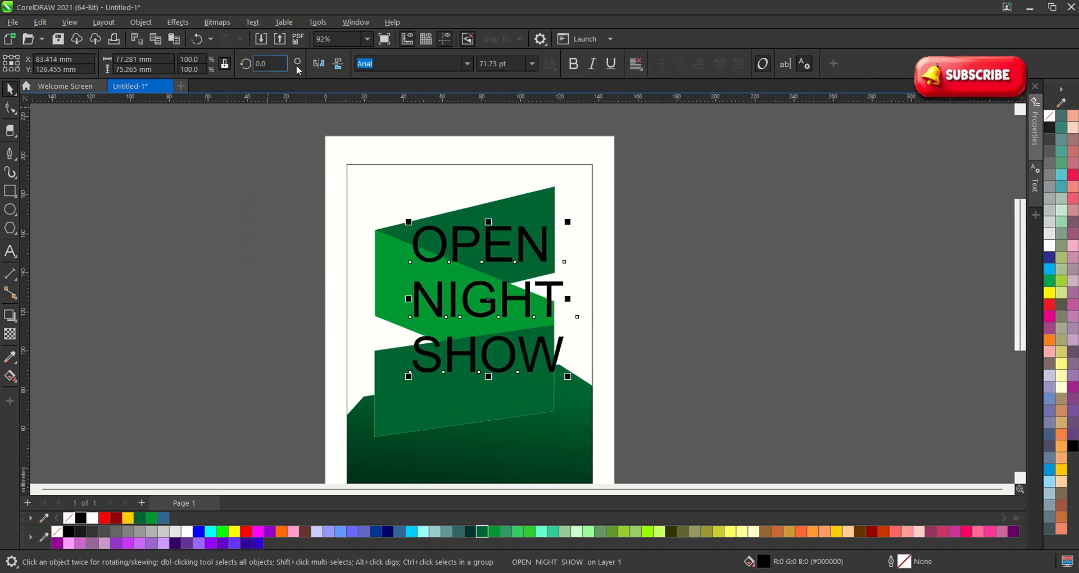
pyautogui.click(446, 66)
pyautogui.click(394, 104)
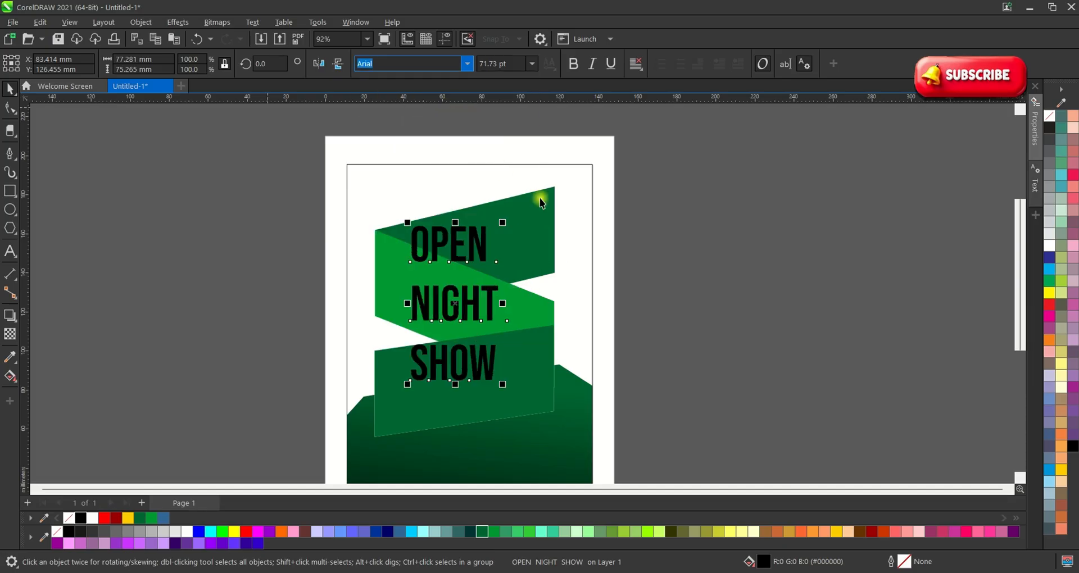
# - Enlarge the text block to about 84 pt, position it over the ribbon and break it apart into separate words
pyautogui.click(666, 282)
pyautogui.click(448, 249)
pyautogui.moveTo(488, 312); pyautogui.dragTo(512, 322)
pyautogui.moveTo(526, 396); pyautogui.dragTo(497, 394)
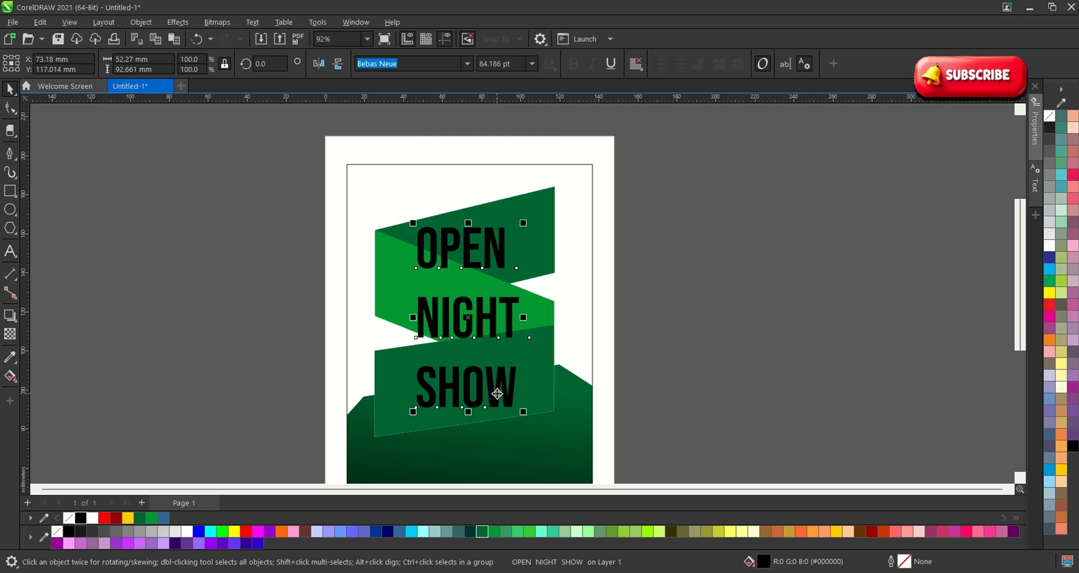
pyautogui.click(497, 394)
pyautogui.hotkey('ctrl', 'k')
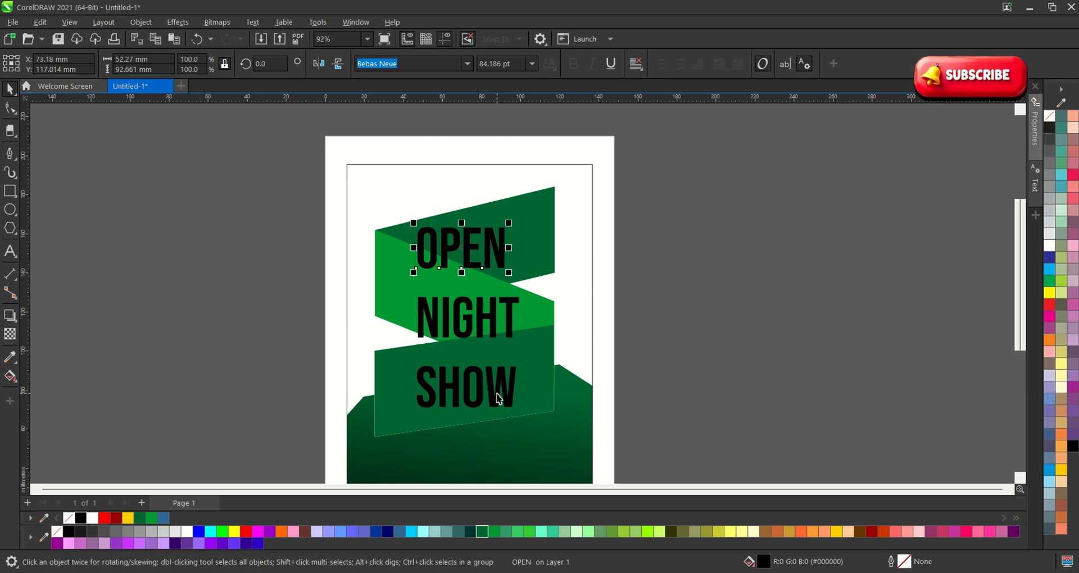
# - Fill the word OPEN with white and enlarge it to about 102 pt over the top ribbon strip
pyautogui.scroll(2, 452, 249)
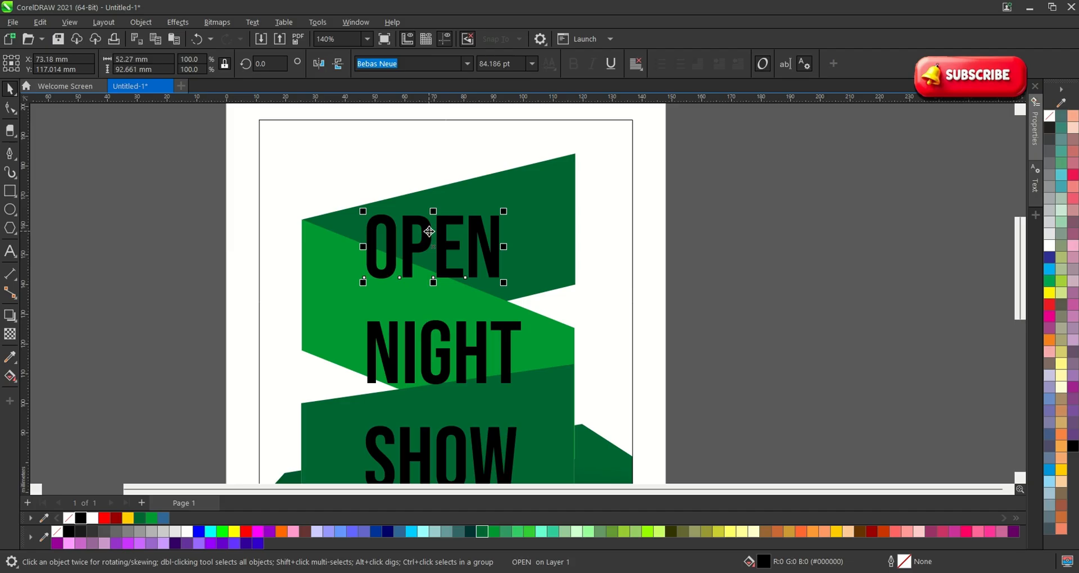
pyautogui.moveTo(429, 232); pyautogui.dragTo(442, 223)
pyautogui.click(186, 531)
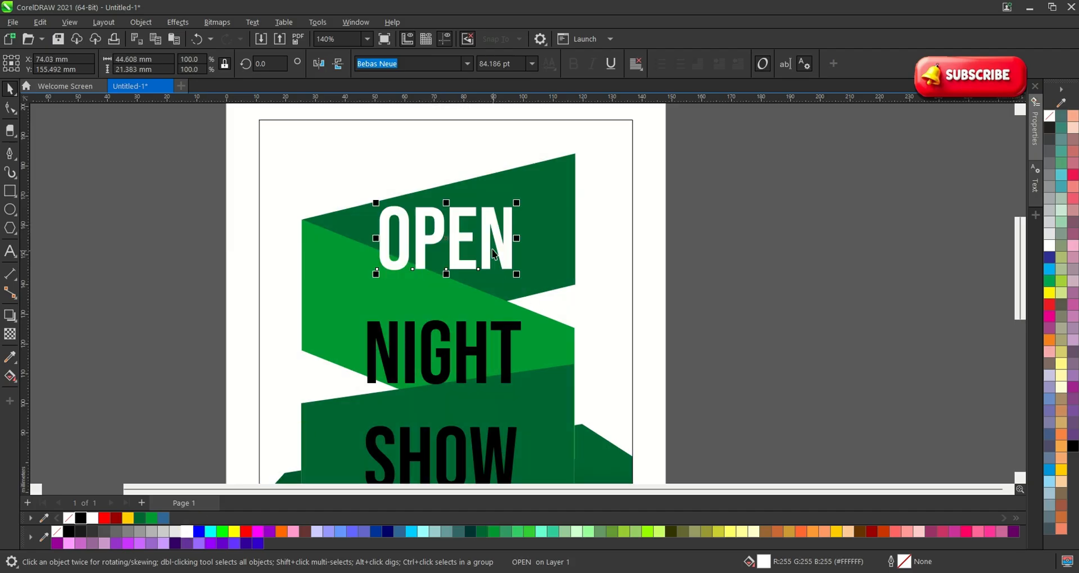
pyautogui.moveTo(493, 250); pyautogui.dragTo(535, 285)
pyautogui.moveTo(458, 234); pyautogui.dragTo(463, 249)
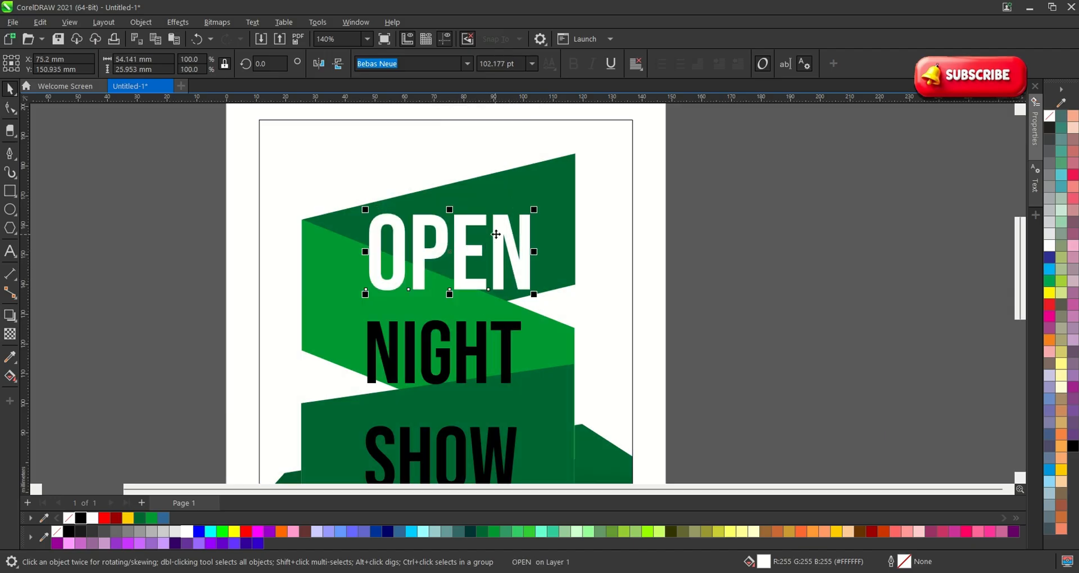
# - Skew OPEN upward by about 8.7° to follow the top strip and enlarge it to about 112 pt
pyautogui.click(495, 233)
pyautogui.moveTo(534, 253); pyautogui.dragTo(509, 233)
pyautogui.click(515, 231)
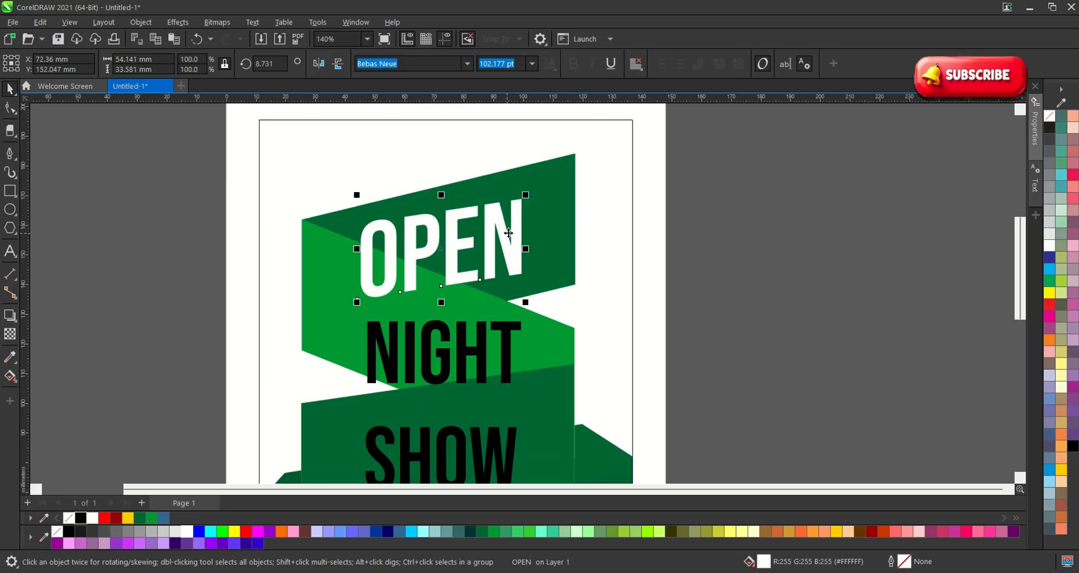
pyautogui.moveTo(528, 197); pyautogui.dragTo(543, 187)
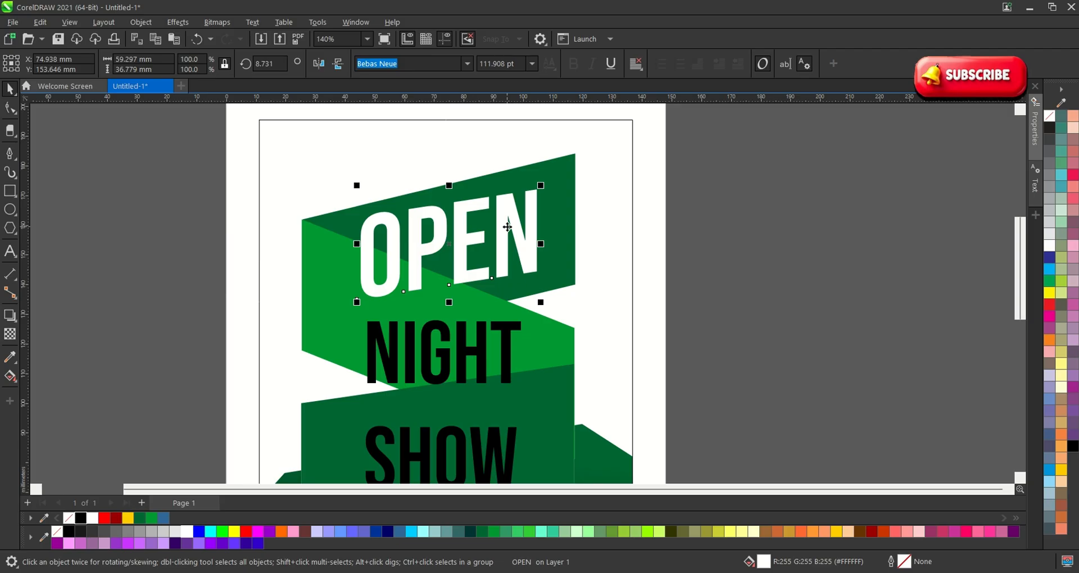
# - Send OPEN one level back behind the light green strip and scale it down to about 90 pt within the top strip
pyautogui.hotkey('ctrl', 'pagedown')
pyautogui.moveTo(508, 227); pyautogui.dragTo(530, 205)
pyautogui.moveTo(576, 174); pyautogui.dragTo(551, 191)
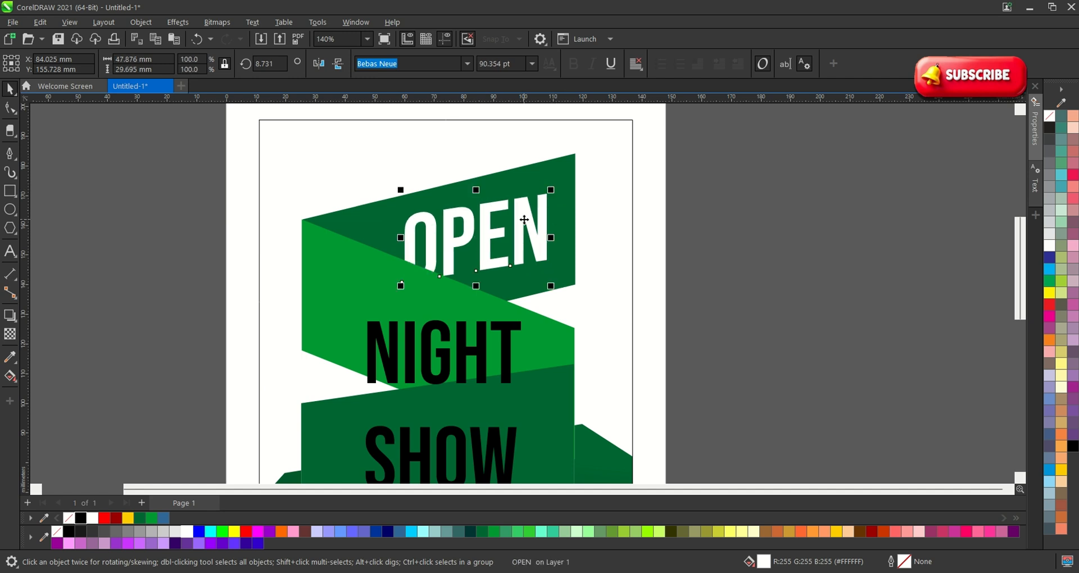
# - Skew OPEN further upward to about 10.9° and enlarge it slightly within the top strip
pyautogui.click(525, 224)
pyautogui.moveTo(547, 235); pyautogui.dragTo(525, 225)
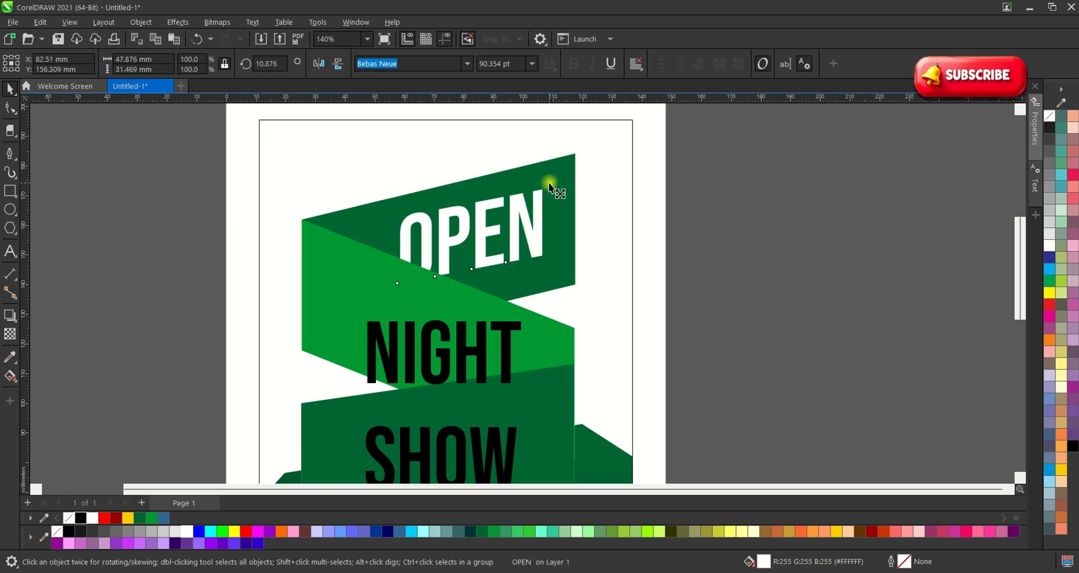
pyautogui.moveTo(549, 183); pyautogui.dragTo(551, 177)
pyautogui.scroll(-2, 541, 202)
pyautogui.click(670, 289)
pyautogui.scroll(1, 472, 294)
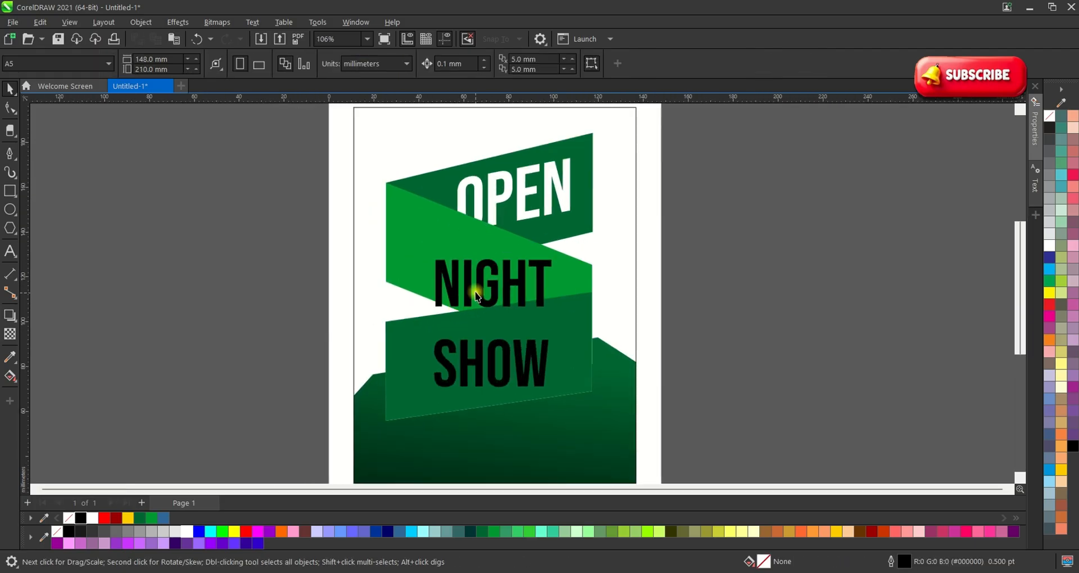
# - Move the word NIGHT onto the light green strip and skew it down along the slope to about 341.5°
pyautogui.click(475, 296)
pyautogui.moveTo(476, 296); pyautogui.dragTo(447, 246)
pyautogui.scroll(2, 474, 247)
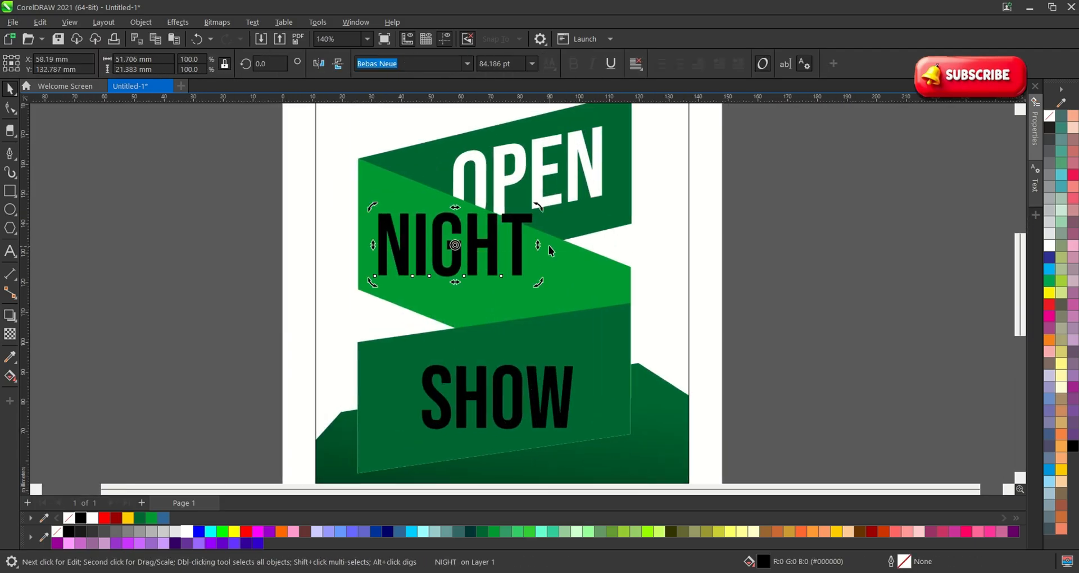
pyautogui.click(537, 289)
pyautogui.click(373, 266)
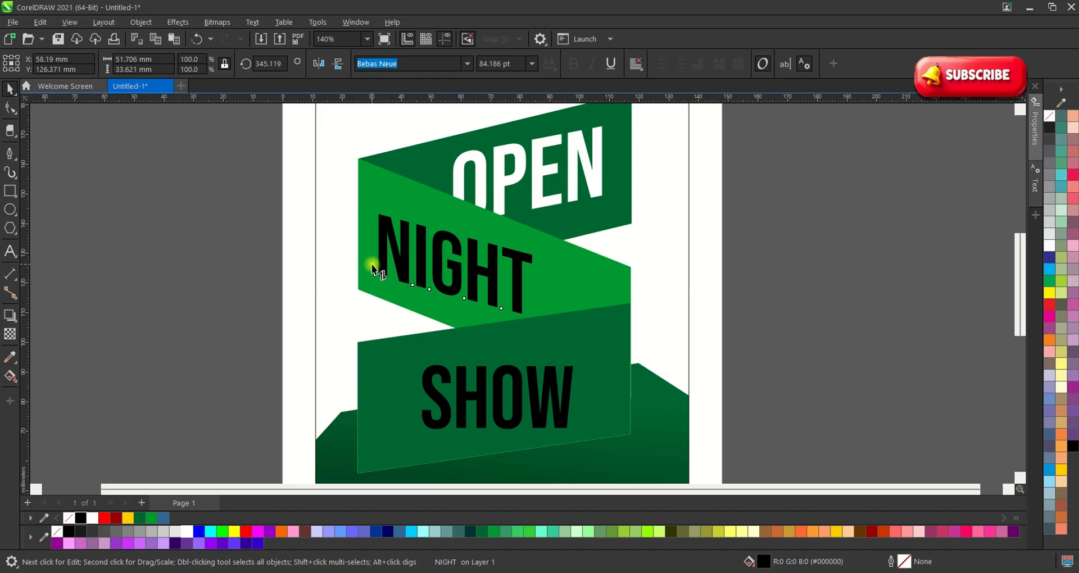
pyautogui.moveTo(373, 266); pyautogui.dragTo(373, 256)
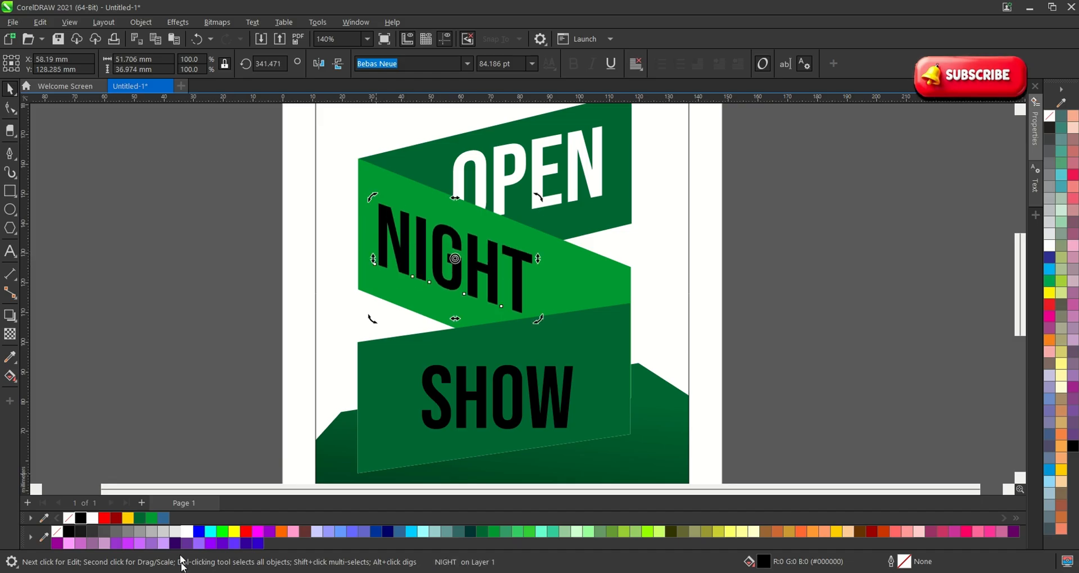
# - Fill NIGHT with white and enlarge it to about 93 pt on the light green strip
pyautogui.click(187, 532)
pyautogui.click(151, 337)
pyautogui.scroll(-3, 243, 313)
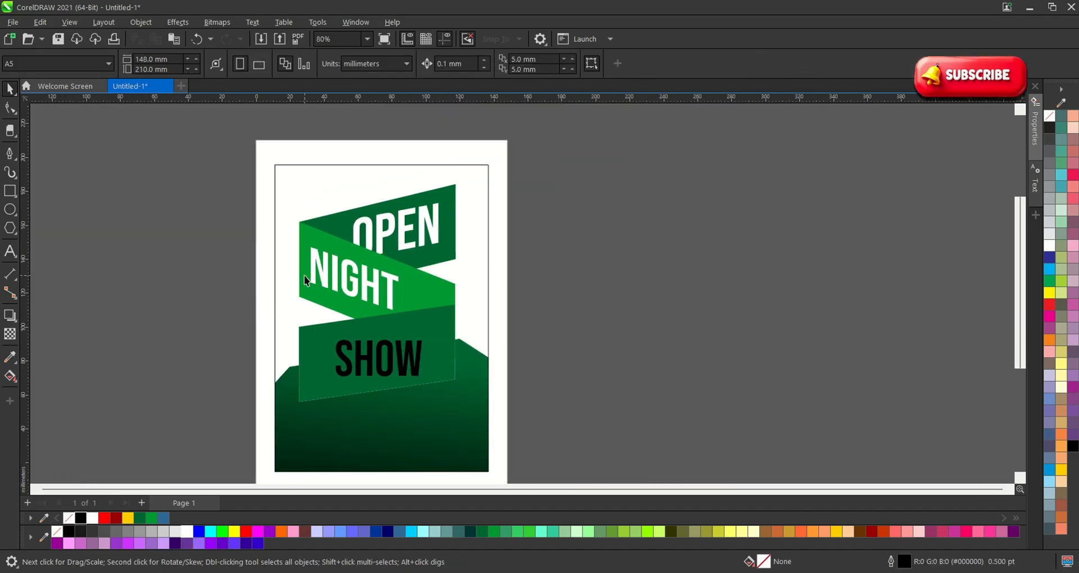
pyautogui.scroll(3, 244, 231)
pyautogui.moveTo(217, 227); pyautogui.dragTo(456, 309)
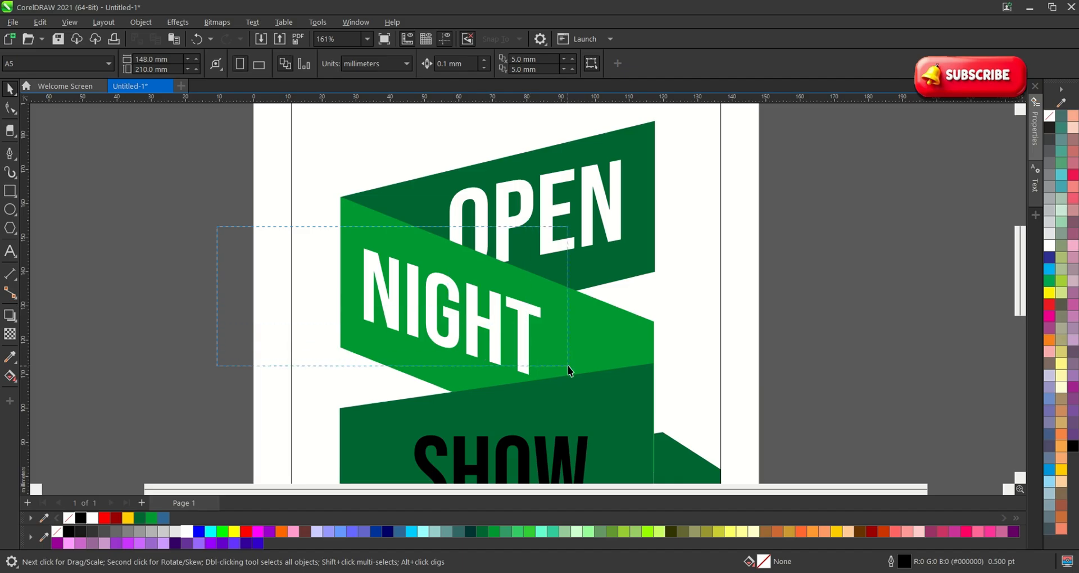
pyautogui.moveTo(567, 366); pyautogui.dragTo(566, 396)
pyautogui.scroll(1, 549, 385)
pyautogui.scroll(-1, 337, 230)
pyautogui.scroll(1, 380, 298)
pyautogui.moveTo(368, 279); pyautogui.dragTo(368, 279)
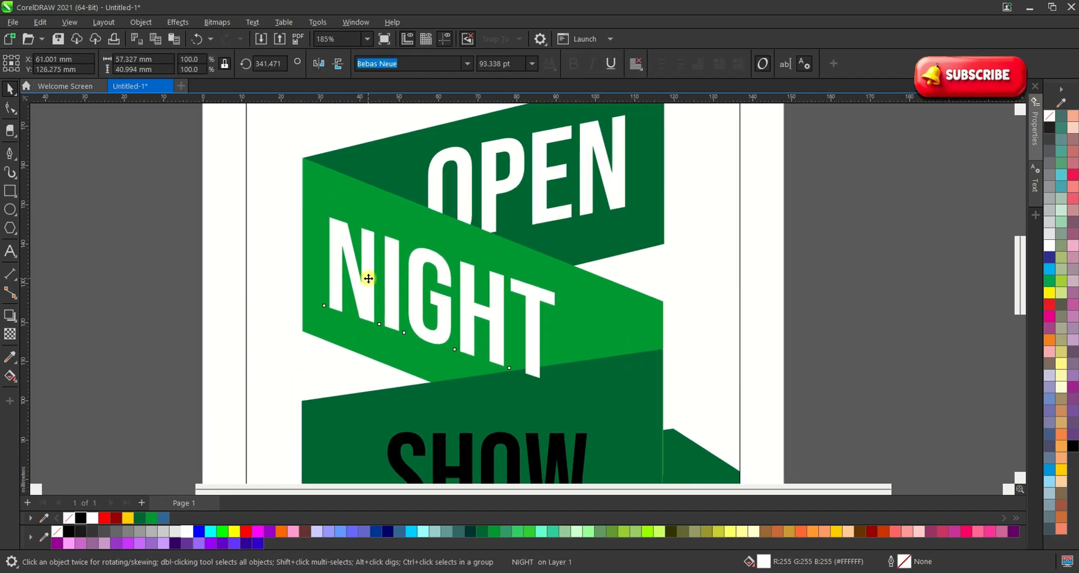
# - Move the word SHOW within the lowest ribbon strip and enlarge it to about 97 pt
pyautogui.scroll(-5, 368, 279)
pyautogui.click(662, 384)
pyautogui.scroll(3, 444, 375)
pyautogui.moveTo(438, 364); pyautogui.dragTo(415, 359)
pyautogui.moveTo(473, 326); pyautogui.dragTo(493, 317)
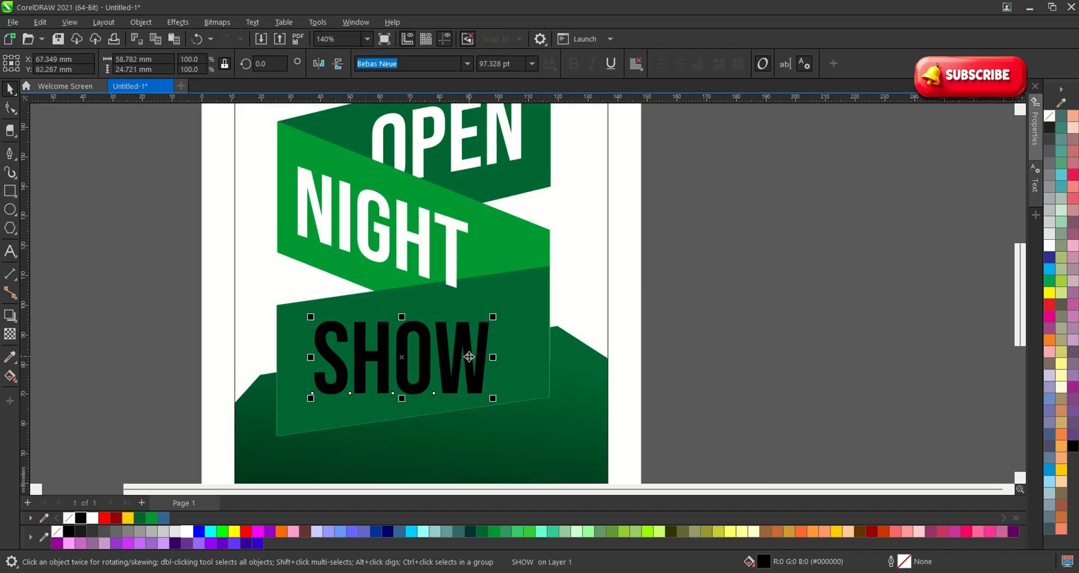
# - Skew SHOW upward by about 5.8° to follow the lowest strip and enlarge it to about 110 pt
pyautogui.click(469, 357)
pyautogui.moveTo(494, 359); pyautogui.dragTo(499, 336)
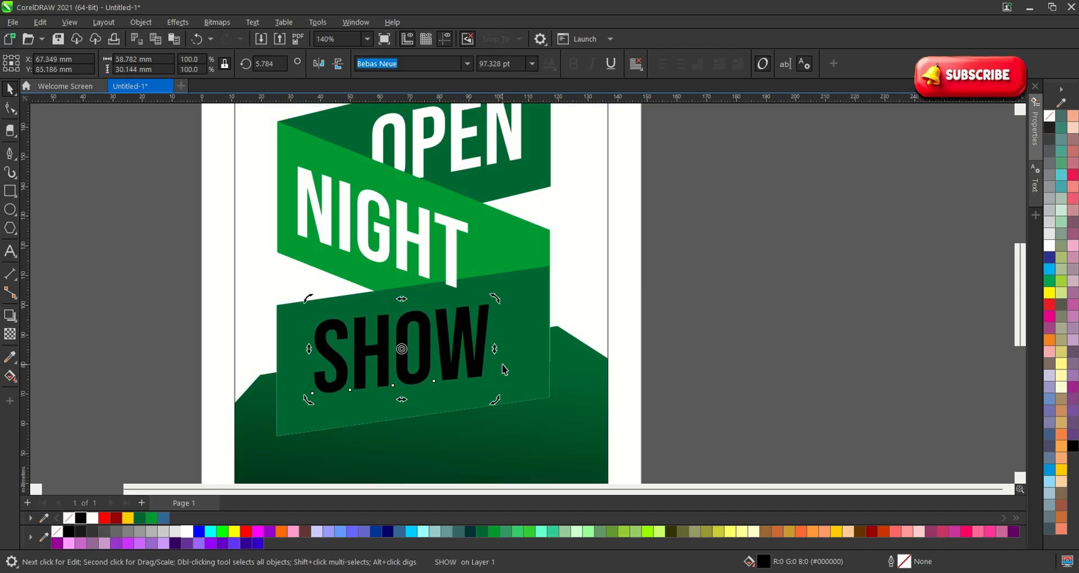
pyautogui.press('space')
pyautogui.click(10, 87)
pyautogui.scroll(1, 368, 334)
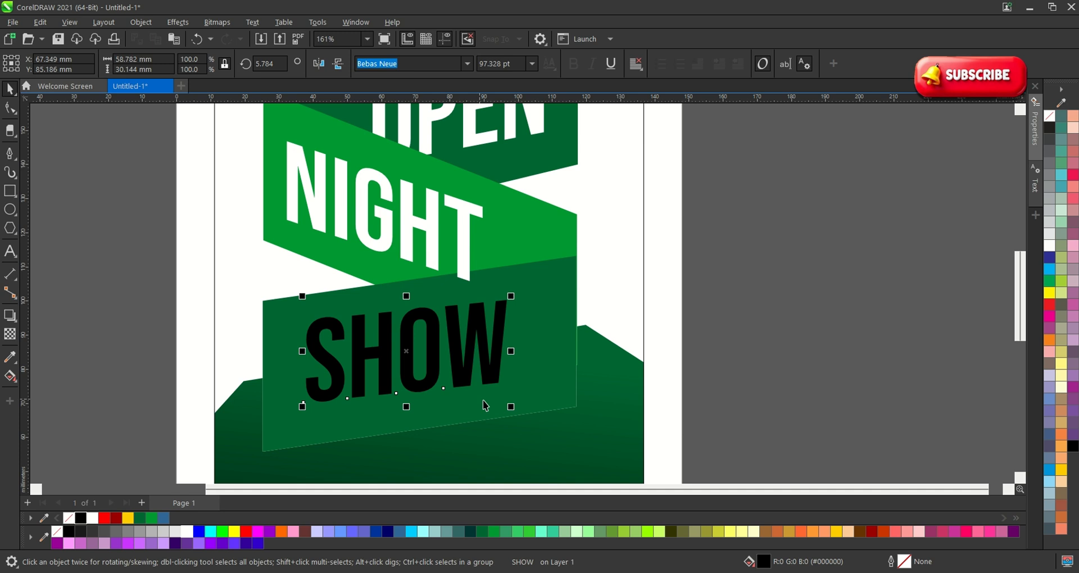
pyautogui.moveTo(511, 406); pyautogui.dragTo(532, 420)
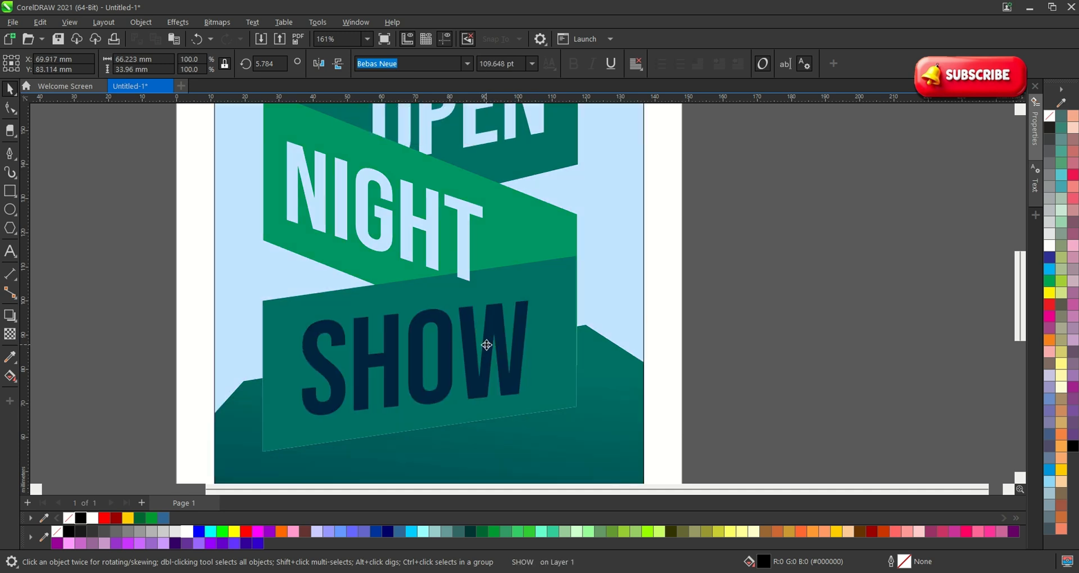
# - Send NIGHT back behind the lowest ribbon strip so that strip overlaps the end of the word
pyautogui.click(458, 235)
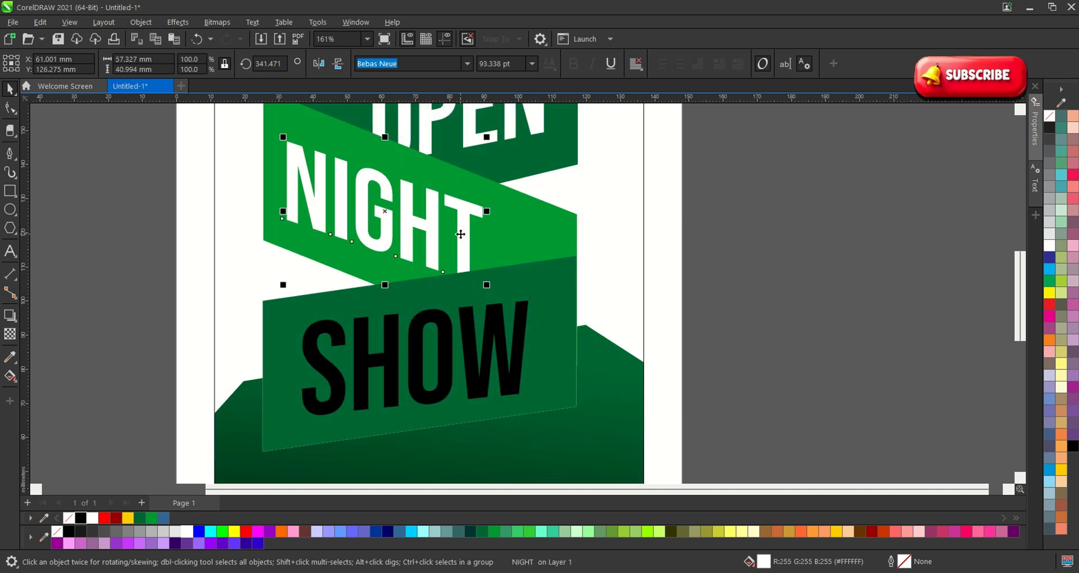
pyautogui.scroll(-4, 462, 292)
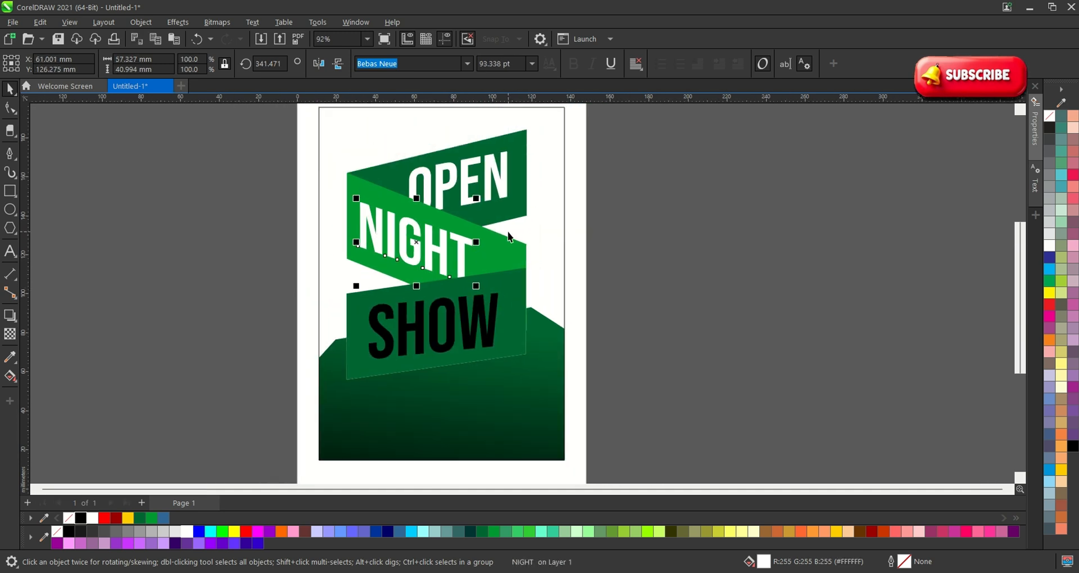
pyautogui.scroll(2, 476, 304)
# - Fill the word SHOW with white and select the flyer's PowerClip rectangle
pyautogui.click(484, 355)
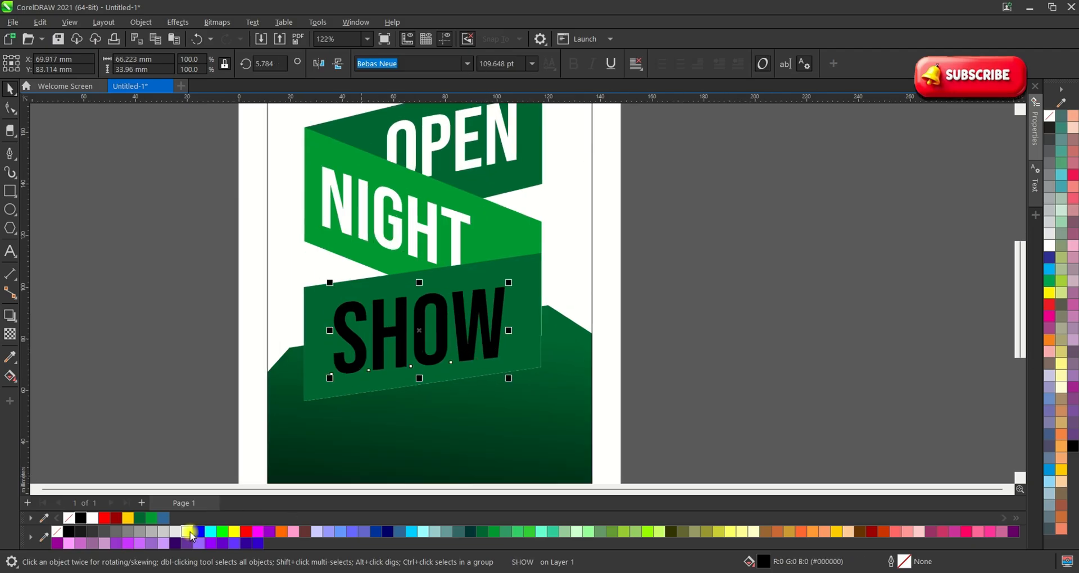
pyautogui.click(189, 533)
pyautogui.scroll(-4, 466, 335)
pyautogui.press('z')
pyautogui.moveTo(312, 139); pyautogui.dragTo(636, 449)
pyautogui.scroll(3, 567, 258)
pyautogui.scroll(-2, 522, 295)
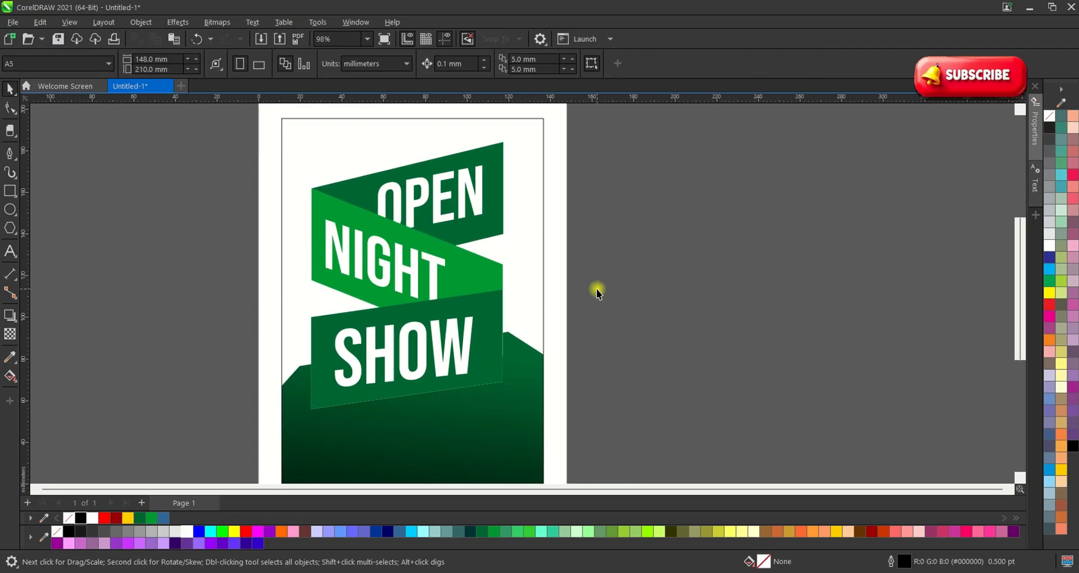
pyautogui.click(535, 277)
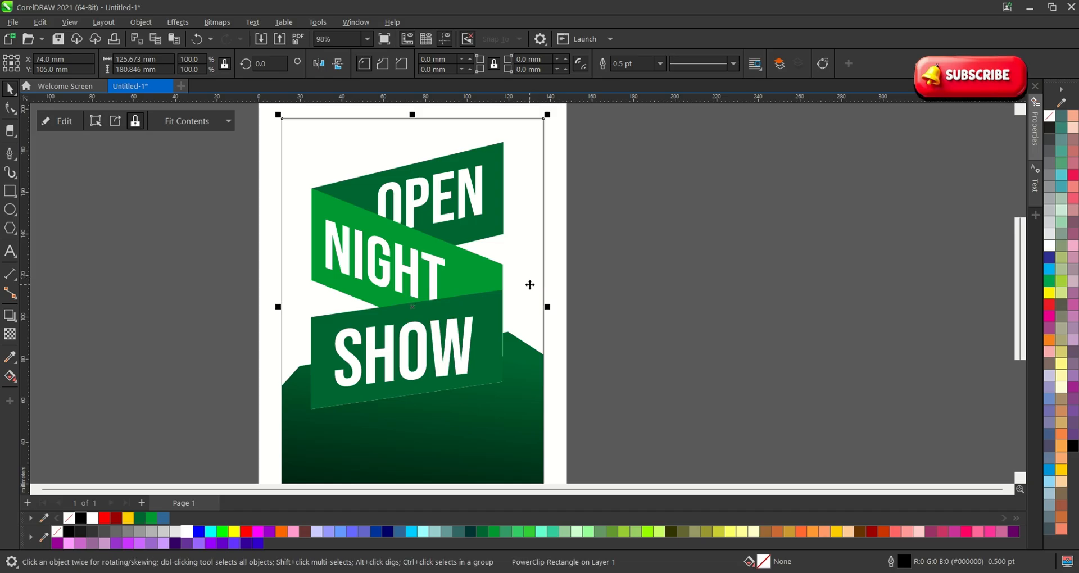
pyautogui.scroll(-2, 495, 292)
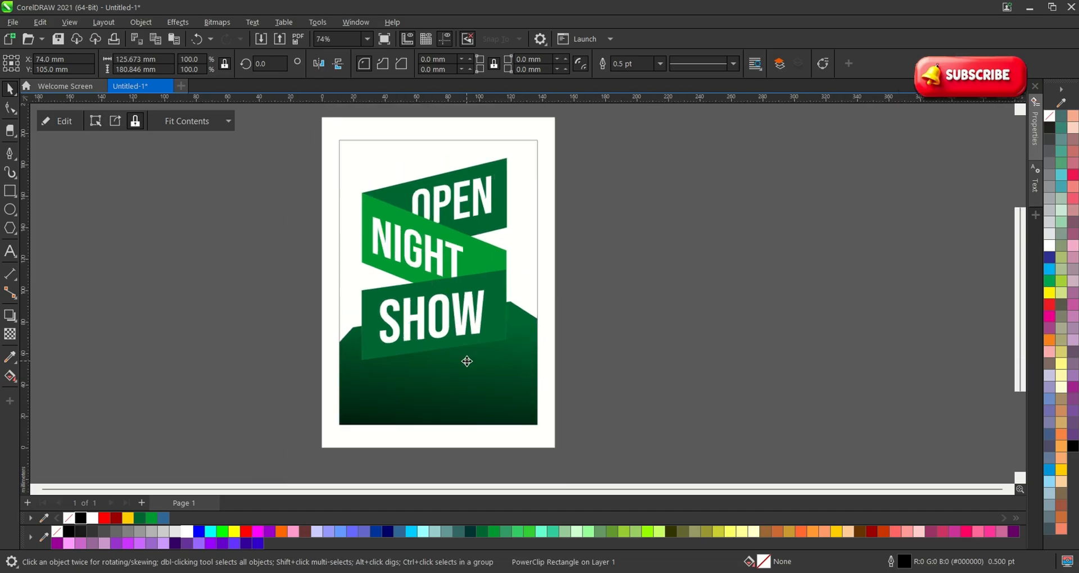
pyautogui.scroll(1, 562, 337)
pyautogui.click(646, 319)
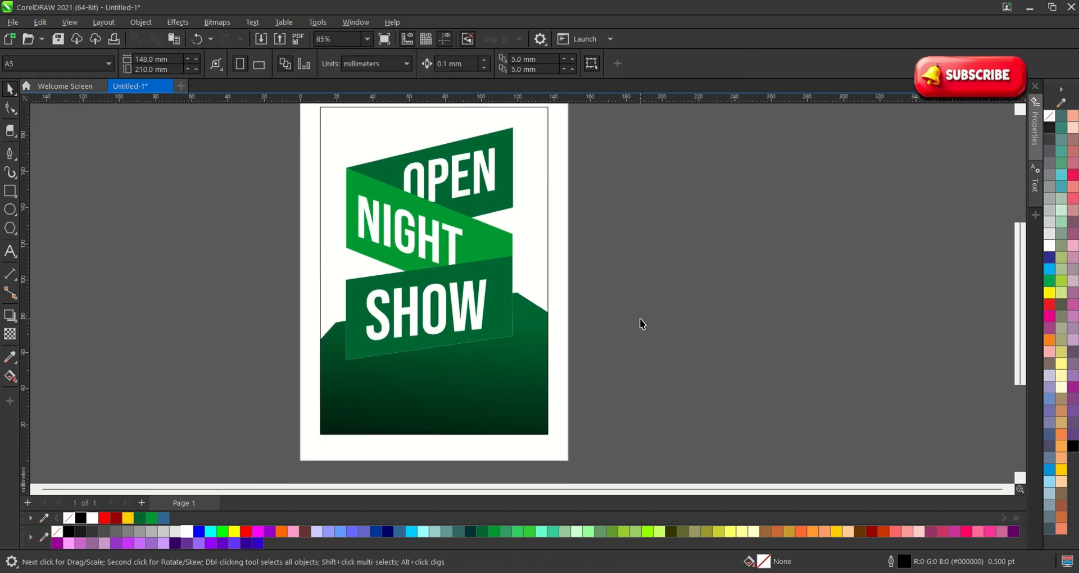
pyautogui.click(565, 373)
pyautogui.click(542, 366)
pyautogui.click(636, 396)
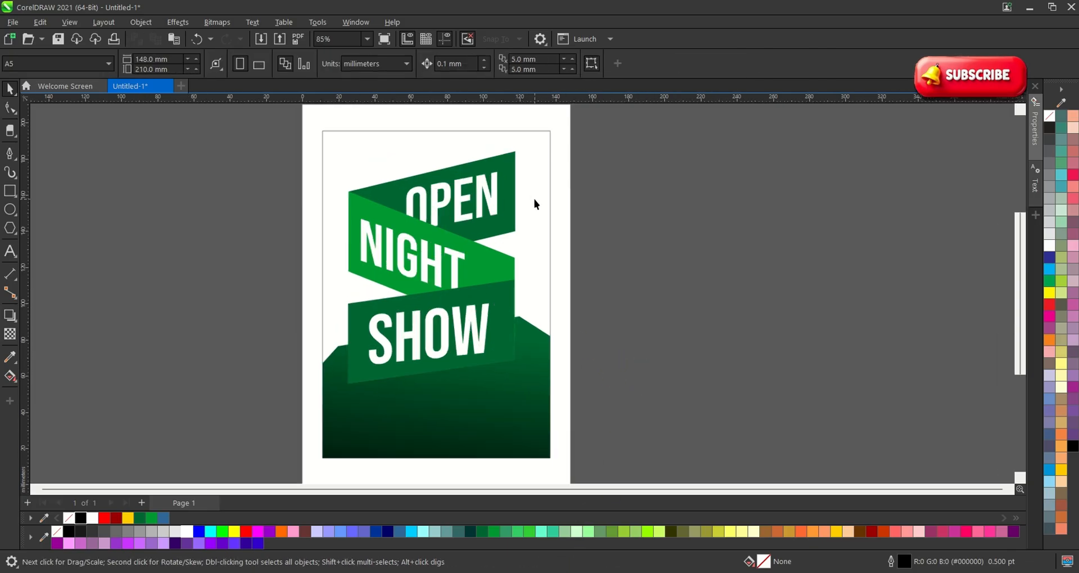
# - Fill the flyer's PowerClip rectangle with light grey (#E6E6E6)
pyautogui.scroll(1, 534, 191)
pyautogui.click(534, 180)
pyautogui.click(175, 531)
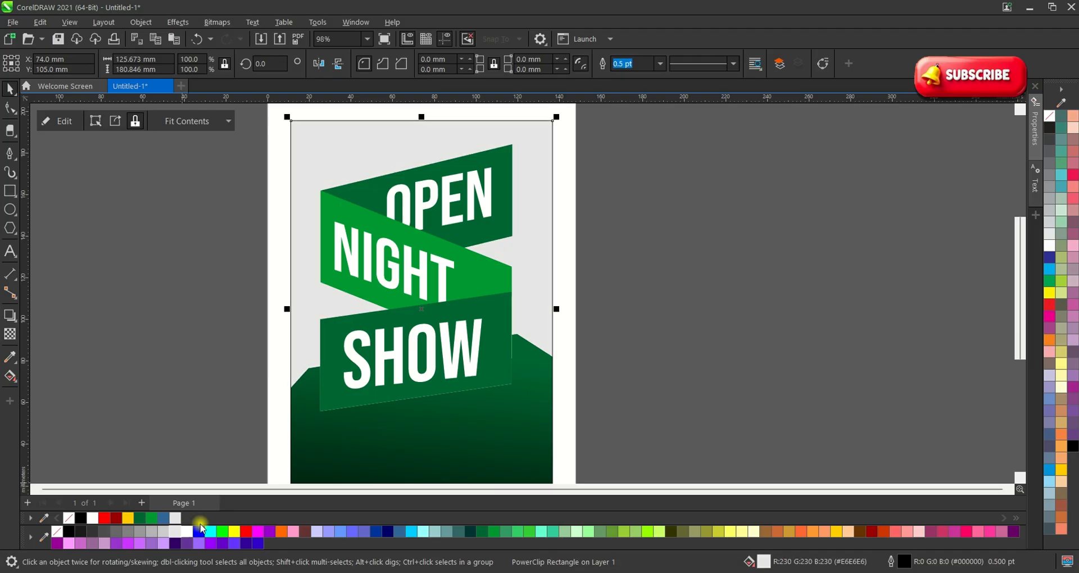
pyautogui.scroll(-1, 632, 330)
pyautogui.click(632, 329)
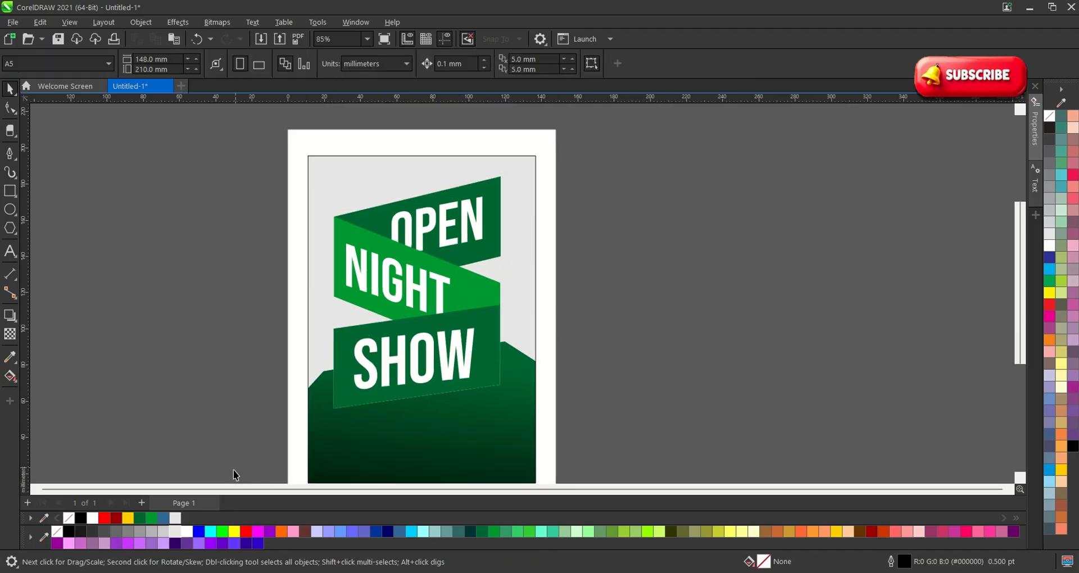
# - Fill the flyer's PowerClip rectangle with the medium grey #B3B3B3
pyautogui.click(151, 531)
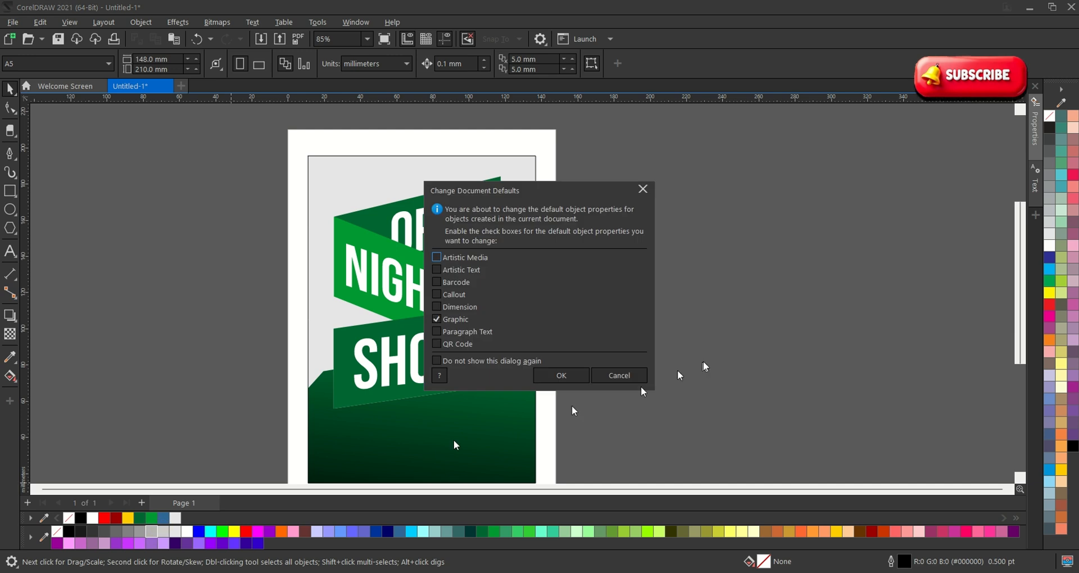
pyautogui.click(621, 376)
pyautogui.click(489, 321)
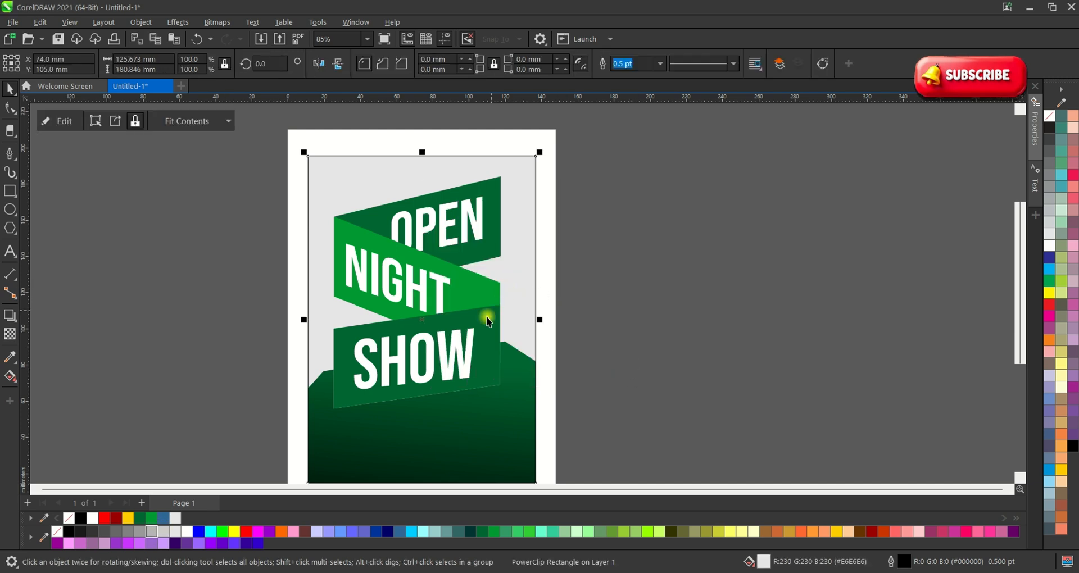
pyautogui.click(150, 534)
pyautogui.click(645, 371)
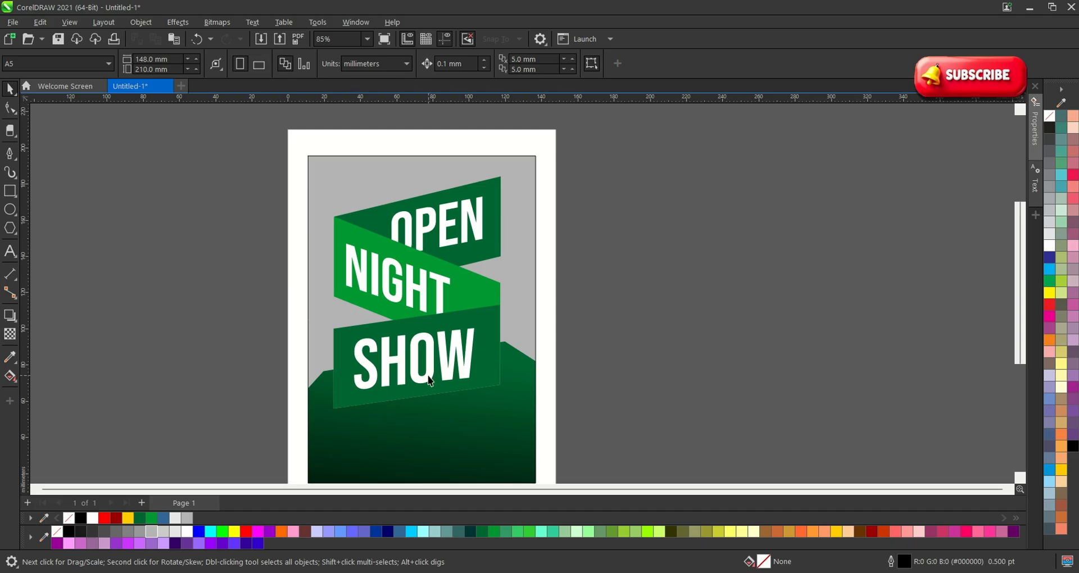
# - Apply an elliptical fountain fill to the PowerClip rectangle, white behind the ribbon fading to grey, and widen it past the rectangle's sides
pyautogui.click(325, 184)
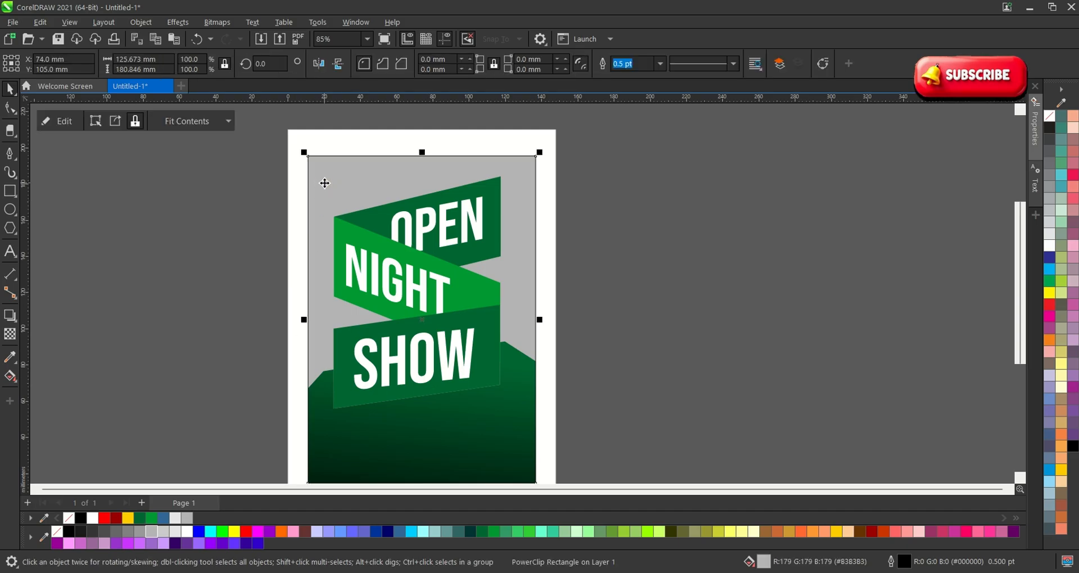
pyautogui.click(12, 377)
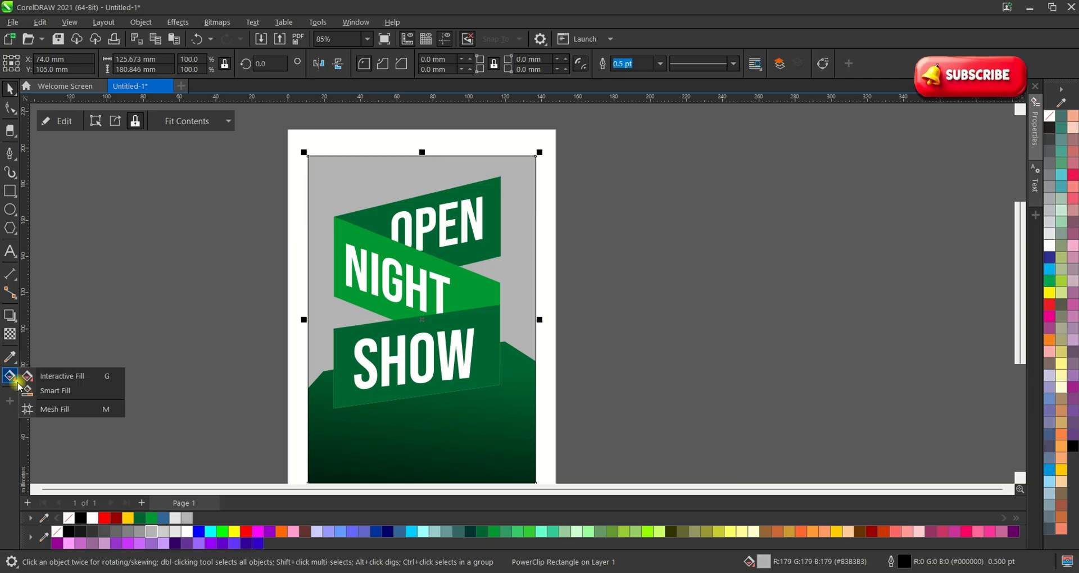
pyautogui.click(52, 383)
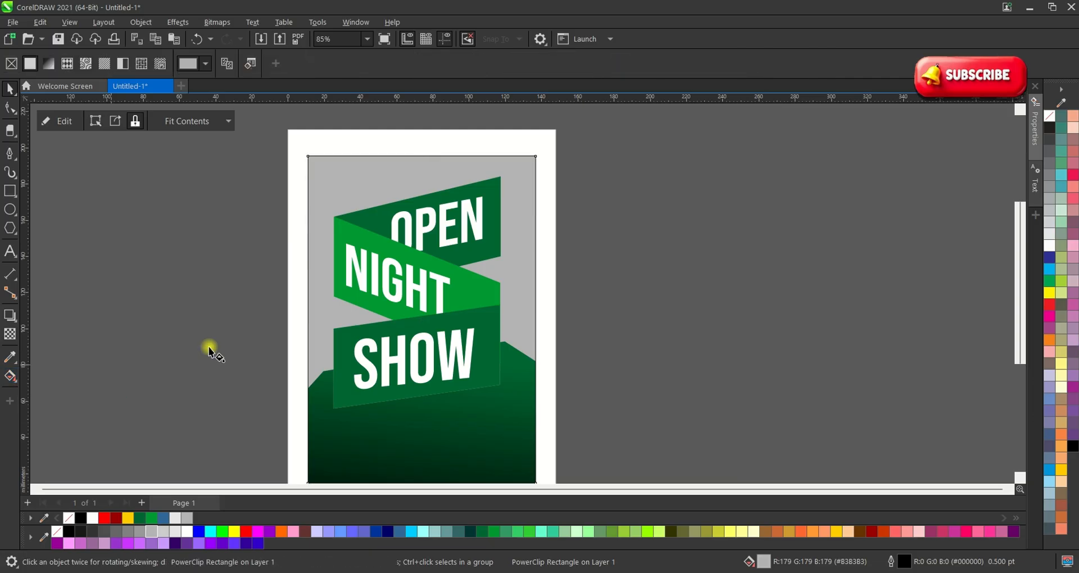
pyautogui.moveTo(395, 176); pyautogui.dragTo(409, 331)
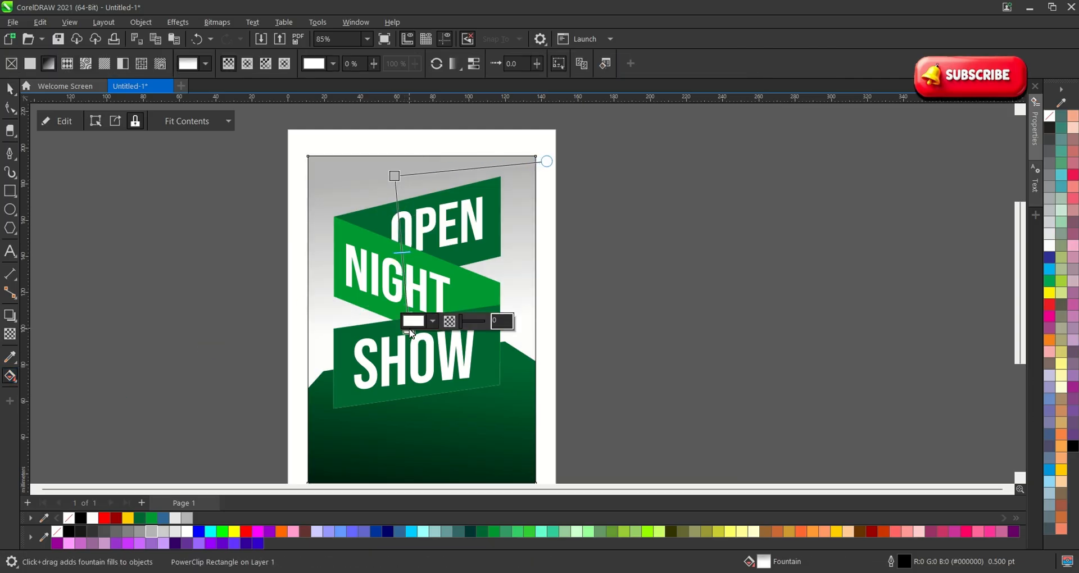
pyautogui.click(250, 63)
pyautogui.moveTo(409, 328); pyautogui.dragTo(426, 428)
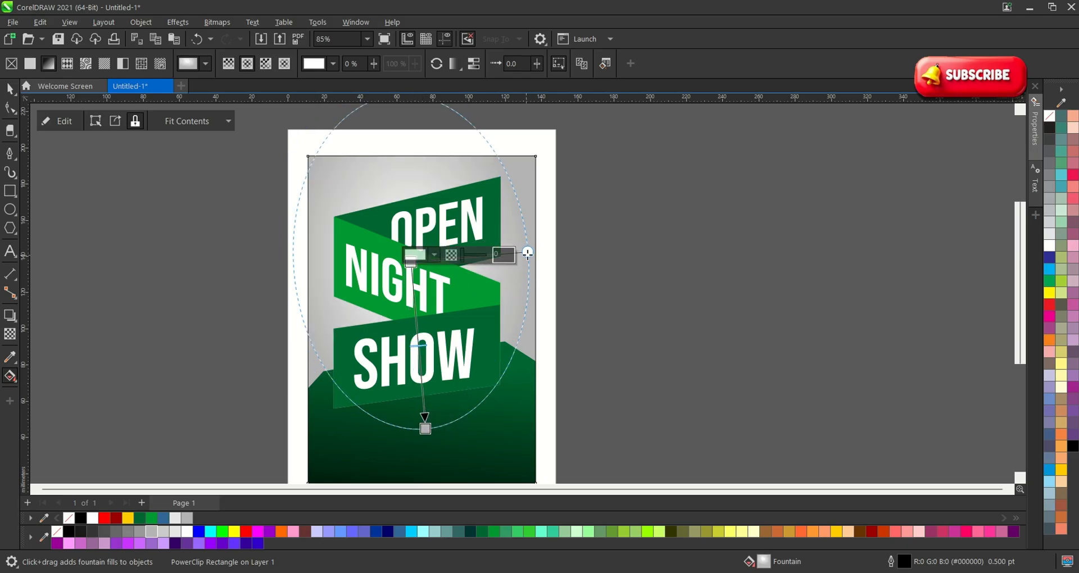
pyautogui.moveTo(527, 251); pyautogui.dragTo(556, 247)
pyautogui.moveTo(426, 430); pyautogui.dragTo(428, 446)
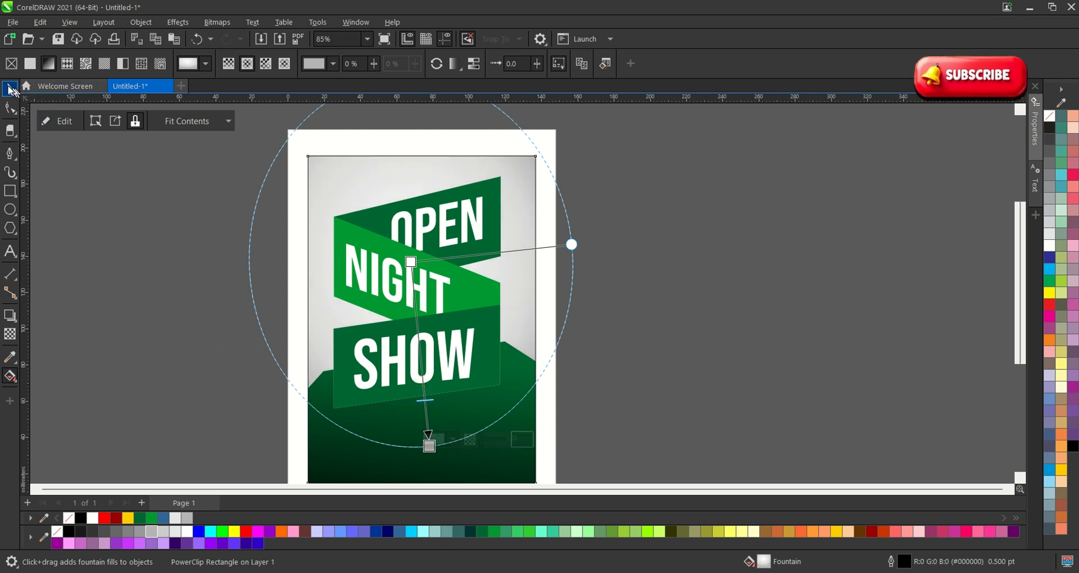
# - Remove the outline of the flyer's PowerClip rectangle by setting its width to None
pyautogui.press('space')
pyautogui.click(96, 263)
pyautogui.click(338, 161)
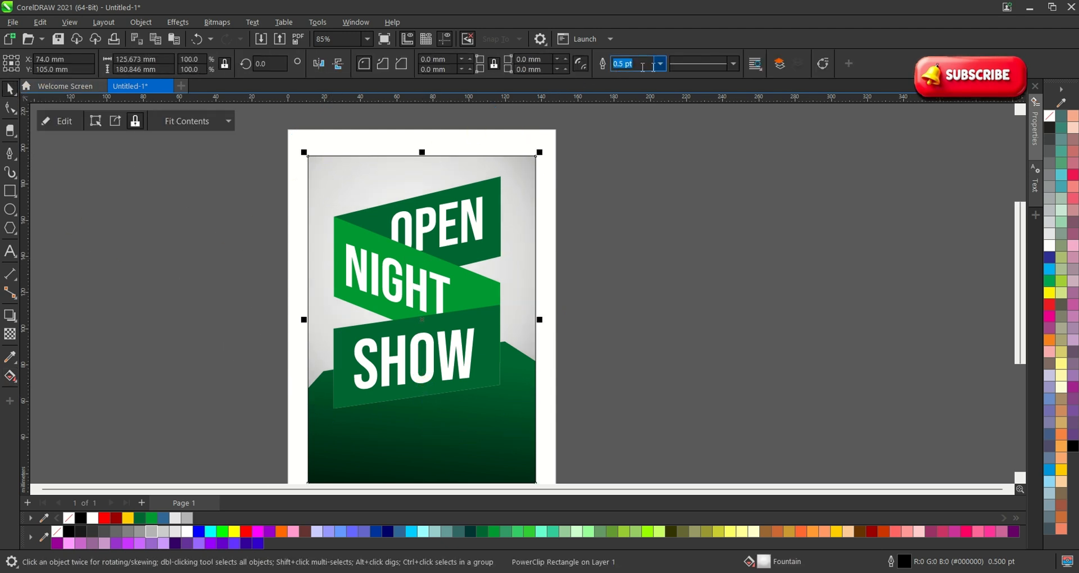
pyautogui.click(660, 64)
pyautogui.click(634, 79)
pyautogui.click(571, 210)
pyautogui.scroll(-4, 369, 222)
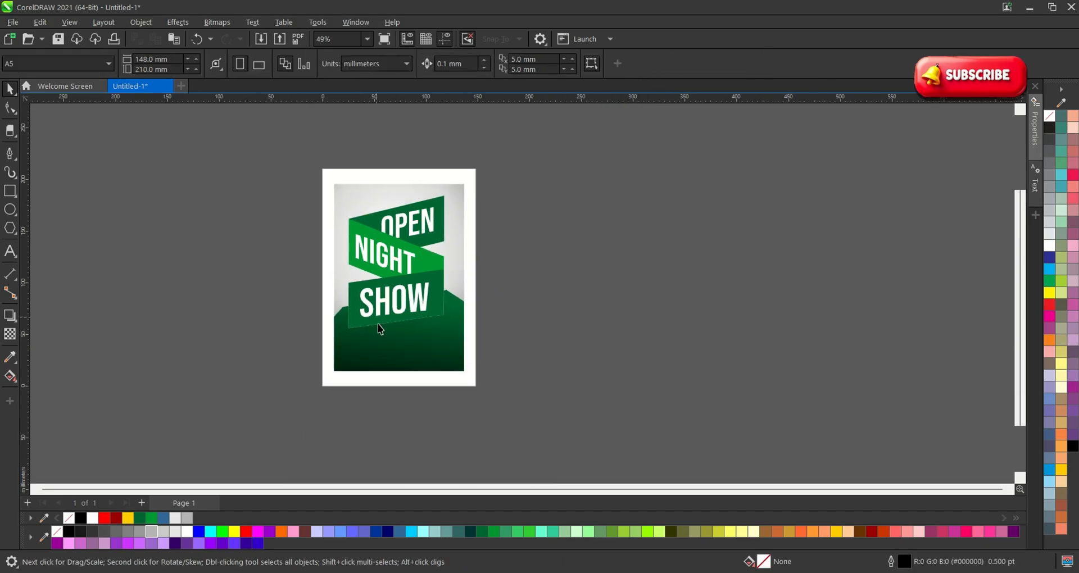
# - Cast a black Multiply drop shadow downward from the upper edge of the SHOW strip, with opacity 50, feathering 15 and stretch 118
pyautogui.scroll(4, 381, 330)
pyautogui.click(383, 335)
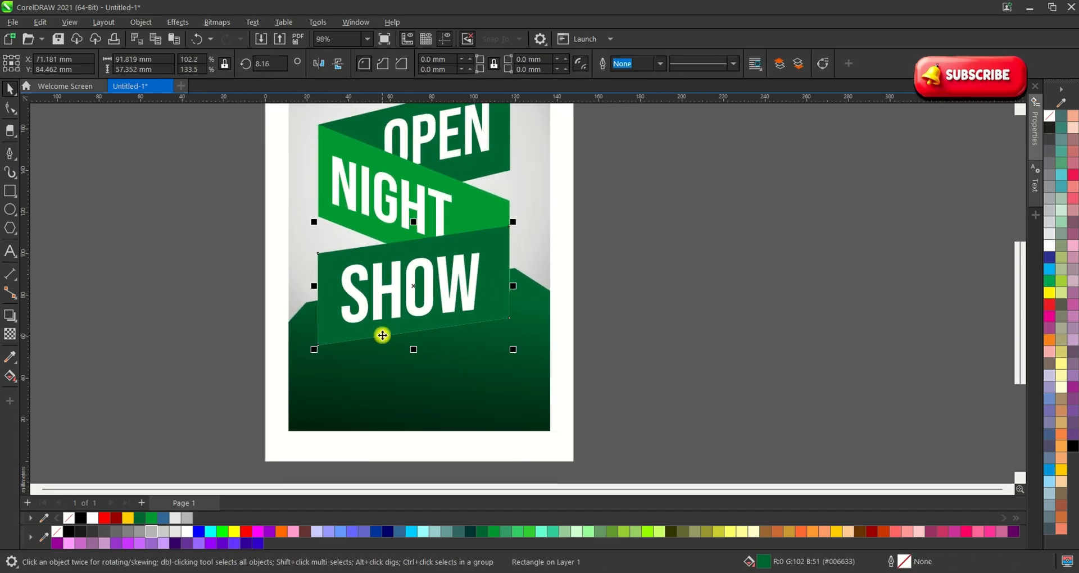
pyautogui.scroll(2, 382, 336)
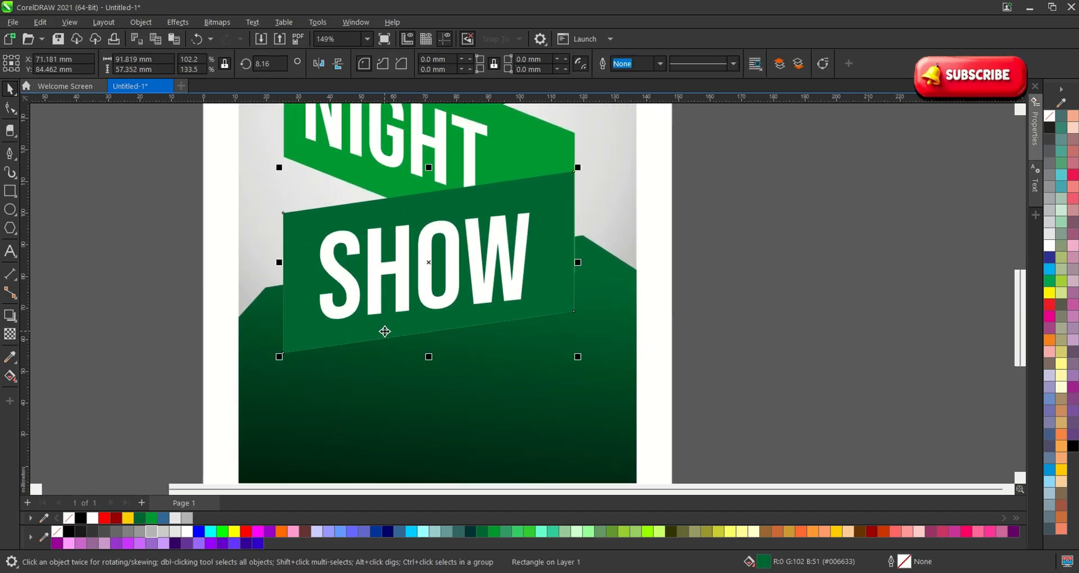
pyautogui.click(10, 315)
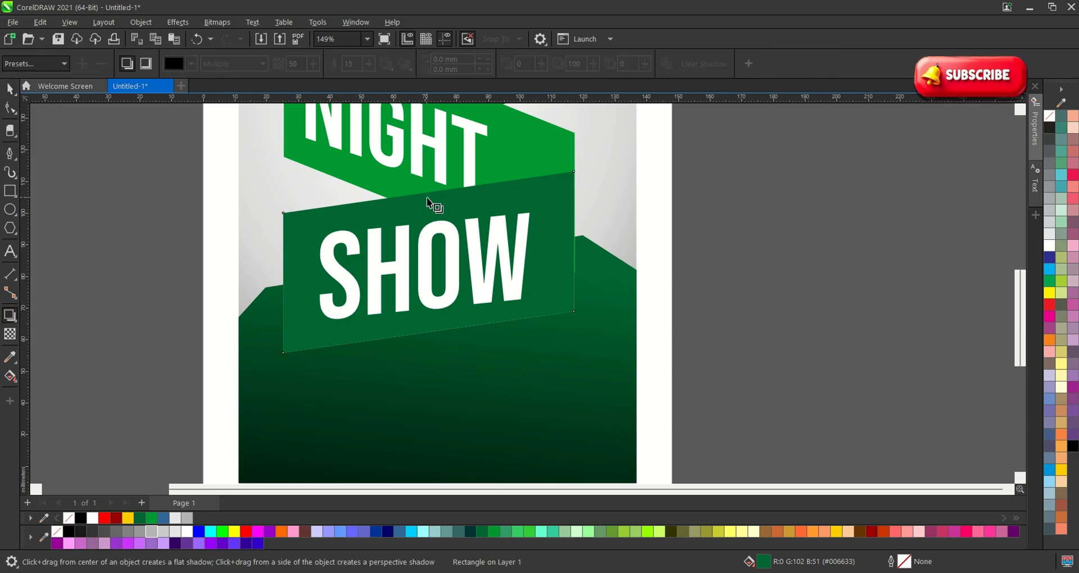
pyautogui.moveTo(431, 197); pyautogui.dragTo(431, 385)
pyautogui.scroll(-2, 431, 387)
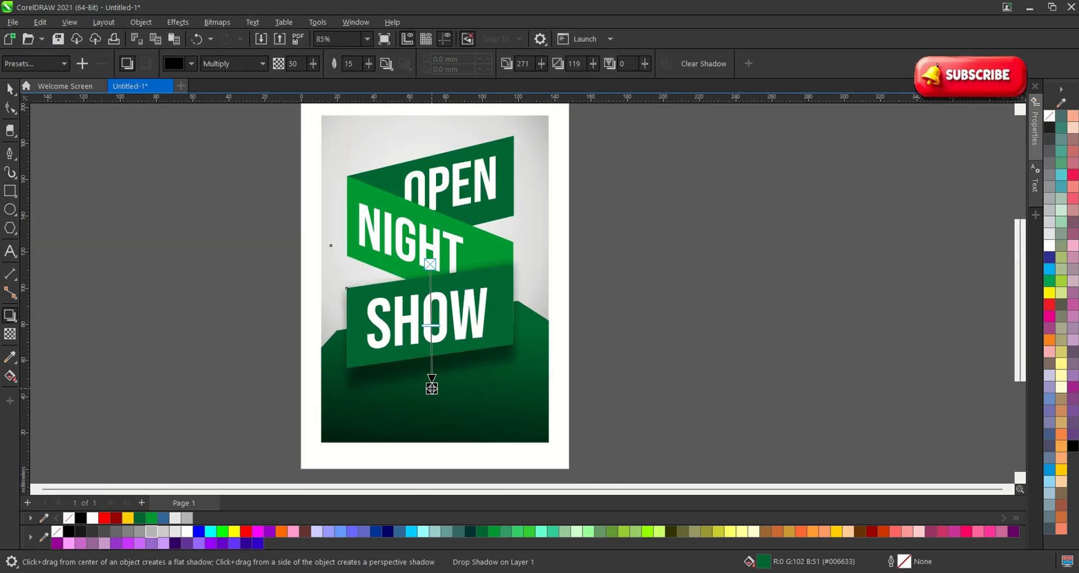
pyautogui.scroll(1, 432, 388)
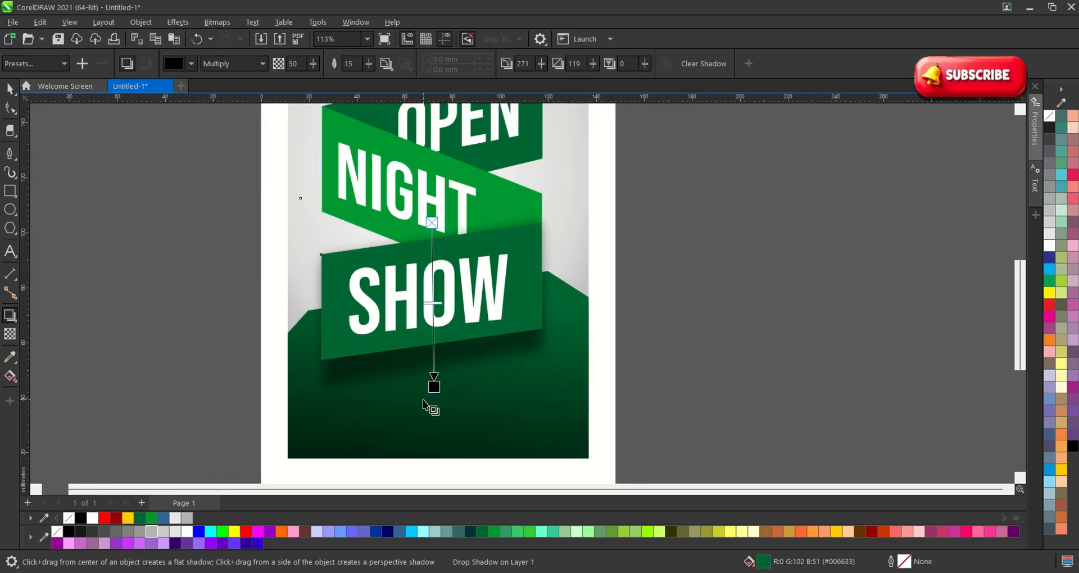
pyautogui.scroll(1, 424, 400)
pyautogui.moveTo(439, 382); pyautogui.dragTo(437, 379)
pyautogui.press('space')
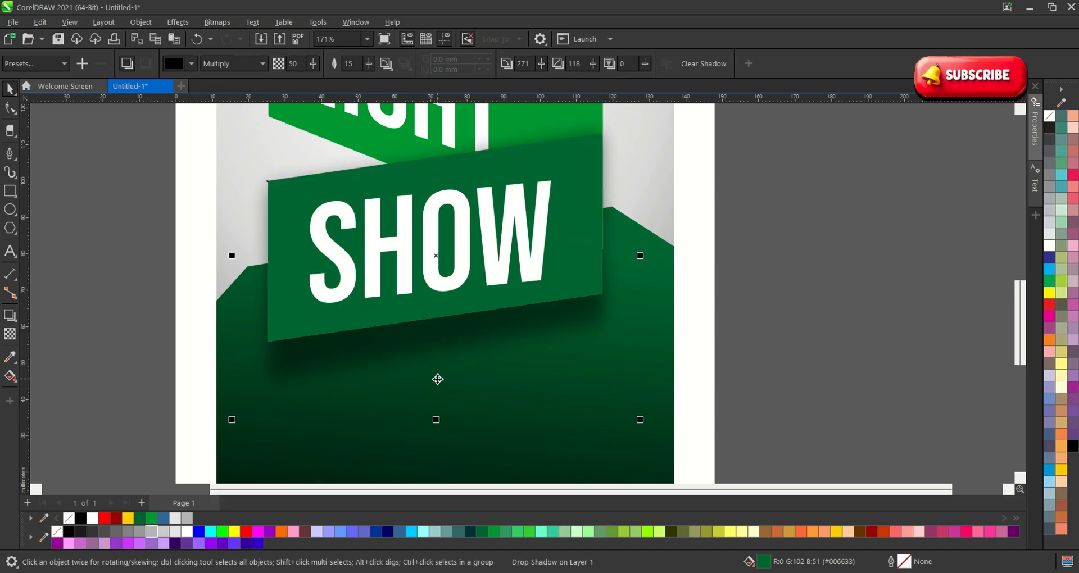
pyautogui.scroll(-2, 437, 379)
pyautogui.click(706, 352)
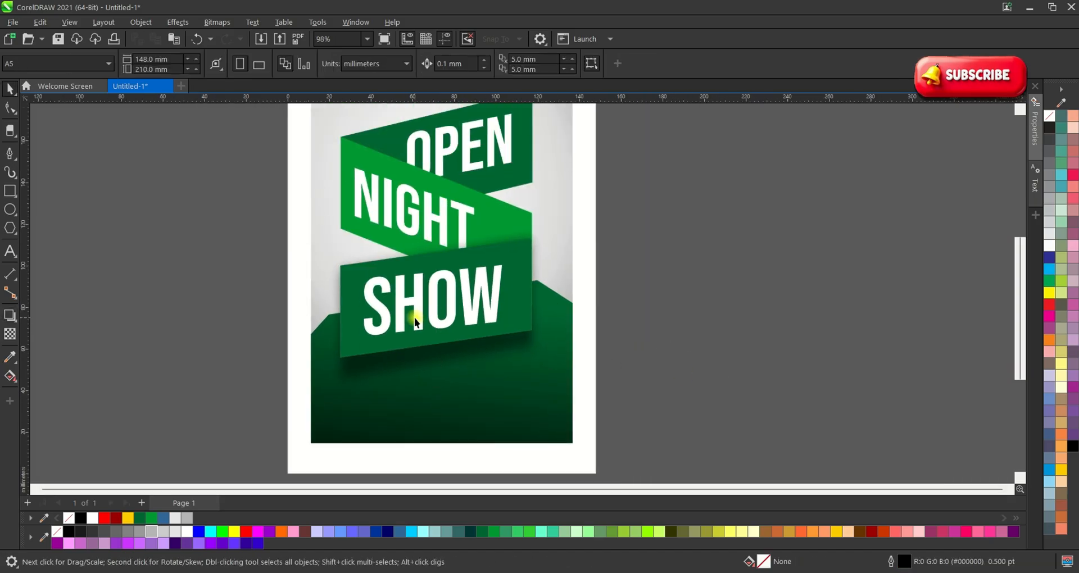
# - Break the drop shadow apart from the SHOW strip into a separate object
pyautogui.scroll(1, 416, 322)
pyautogui.rightClick(409, 366)
pyautogui.click(450, 372)
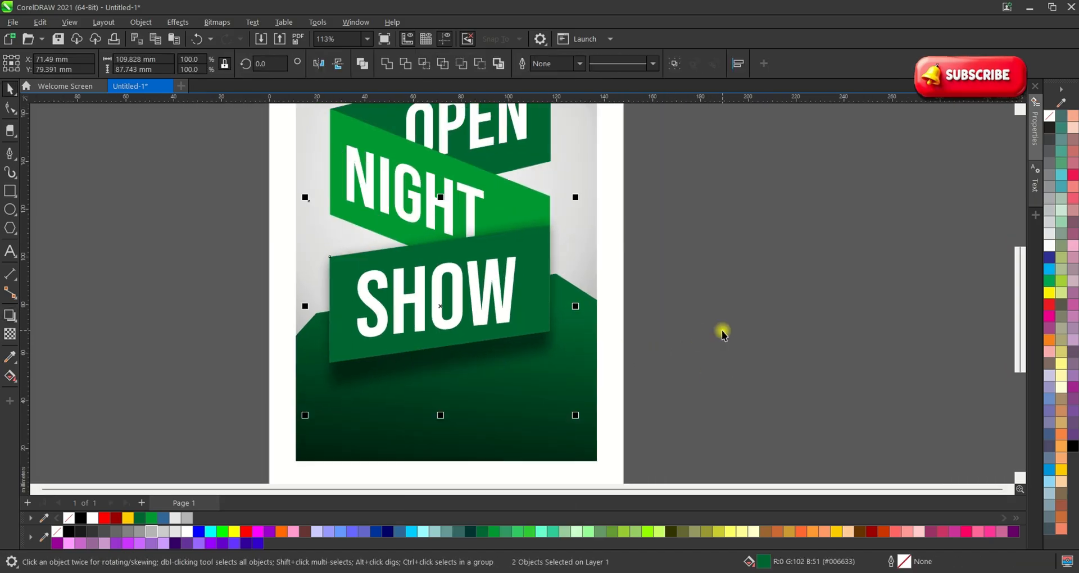
# - Move the detached shadow below the SHOW strip and scale it down so it falls under the strip's lower edge
pyautogui.scroll(1, 427, 361)
pyautogui.click(396, 372)
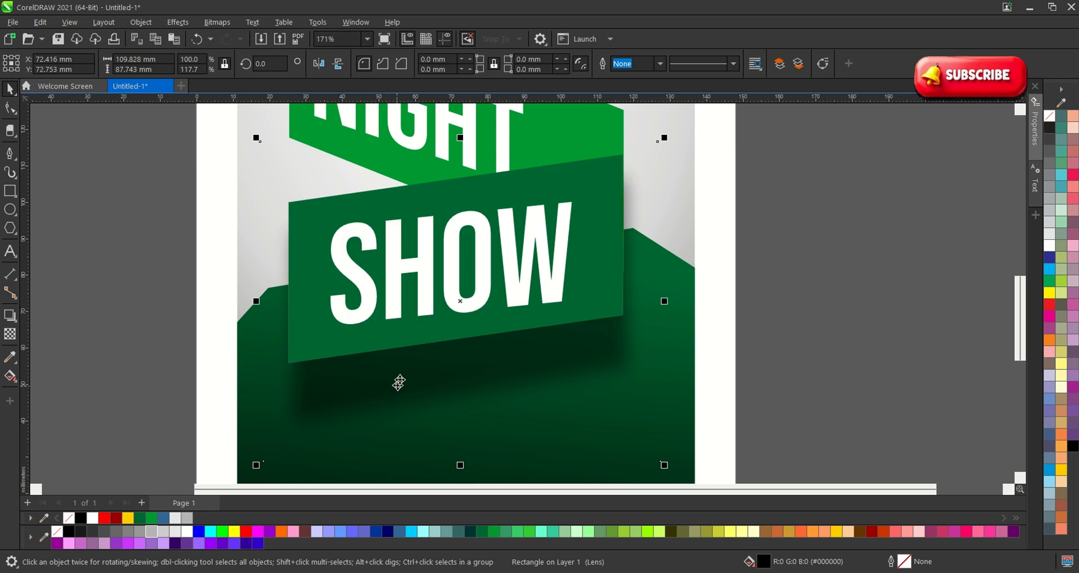
pyautogui.moveTo(399, 382); pyautogui.dragTo(424, 405)
pyautogui.moveTo(666, 475); pyautogui.dragTo(612, 426)
pyautogui.hotkey('ctrl', 'z')
pyautogui.click(491, 365)
pyautogui.keyDown('shift'); pyautogui.click(604, 424); pyautogui.keyUp('shift')
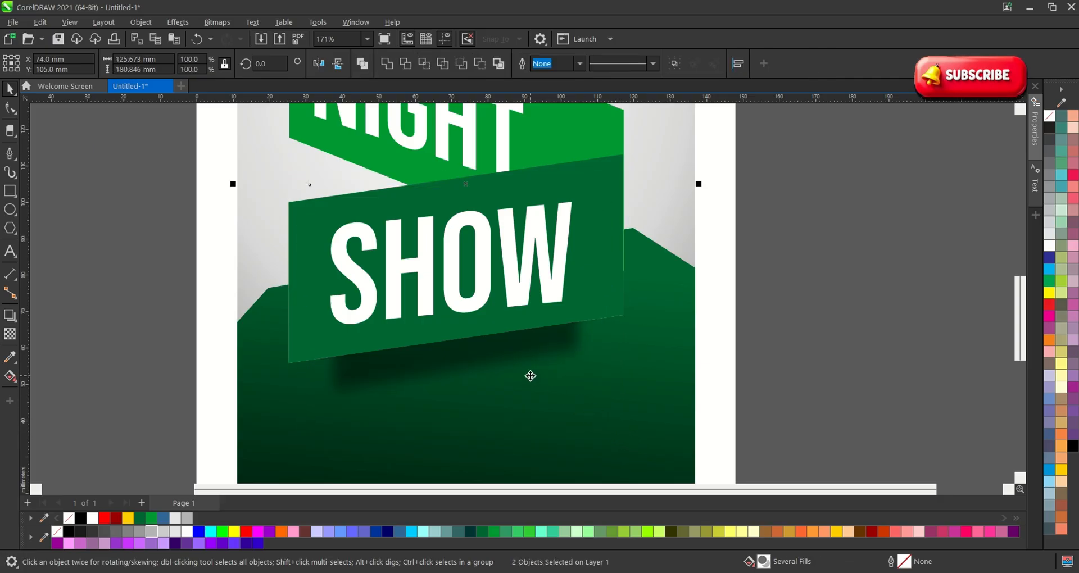
# - Scale the detached shadow to about 87.6 × 70 mm and shift it slightly left beneath the SHOW strip
pyautogui.click(508, 363)
pyautogui.click(503, 359)
pyautogui.click(501, 352)
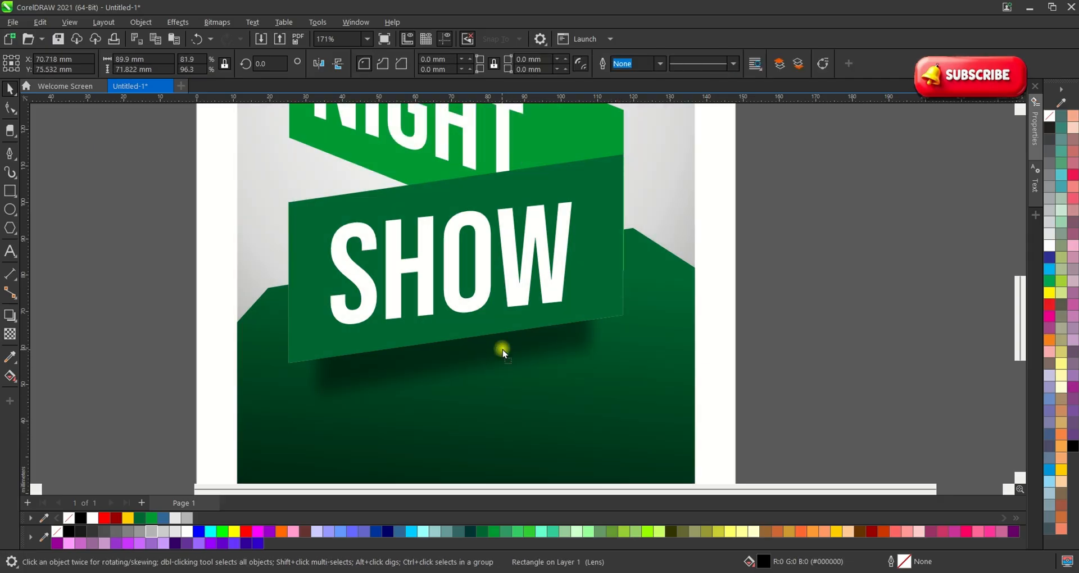
pyautogui.click(503, 353)
pyautogui.moveTo(621, 425); pyautogui.dragTo(614, 420)
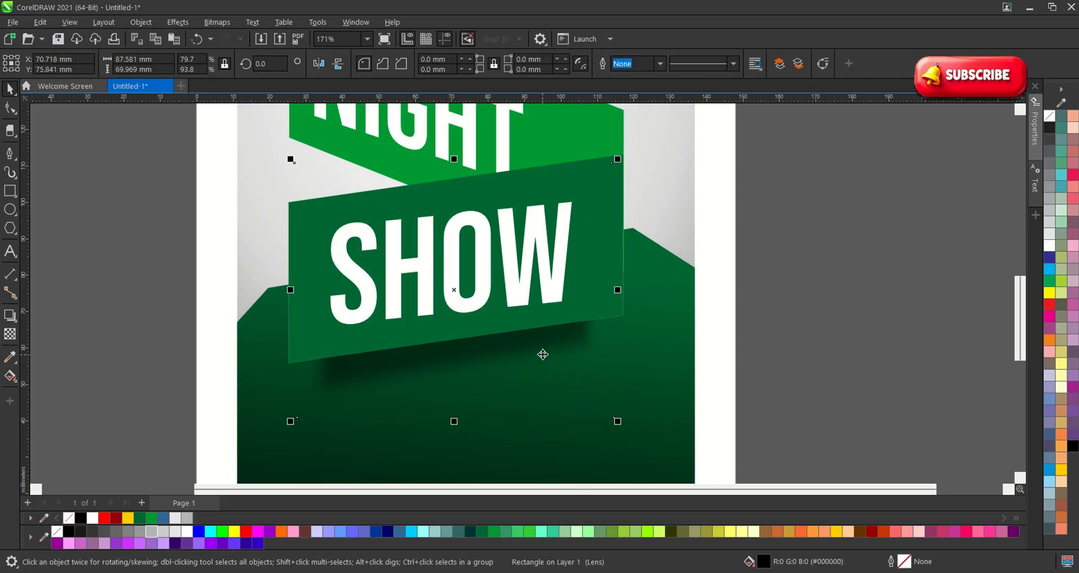
pyautogui.moveTo(542, 354)
pyautogui.mouseDown()
pyautogui.moveTo(536, 343)
pyautogui.moveTo(526, 352)
pyautogui.mouseUp()
pyautogui.scroll(-1, 518, 378)
pyautogui.click(690, 399)
pyautogui.scroll(1, 502, 369)
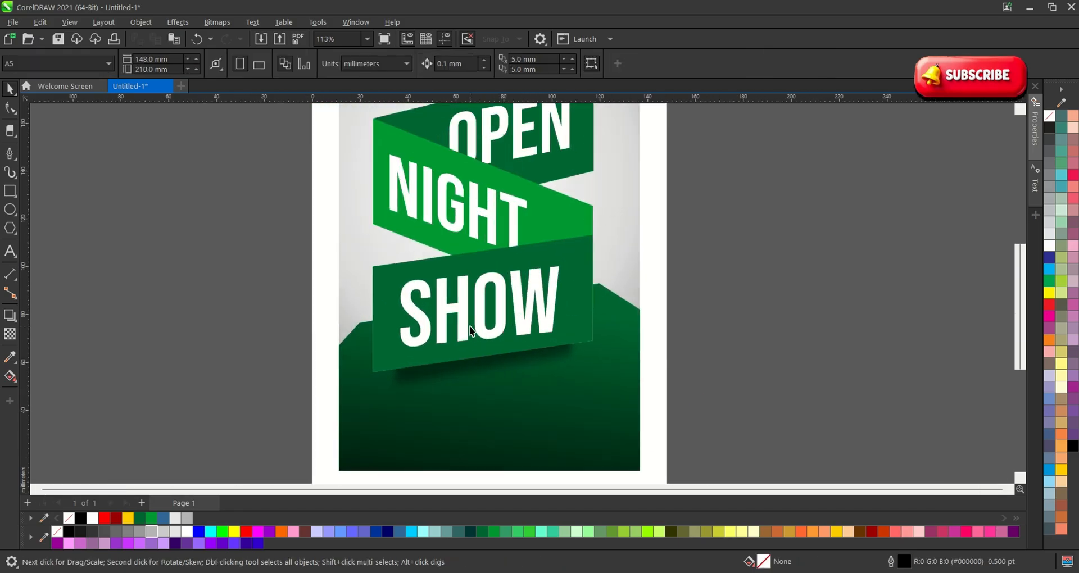
pyautogui.scroll(-1, 471, 332)
# - Nudge the word NIGHT slightly right on its strip and fill it with golden yellow
pyautogui.click(472, 245)
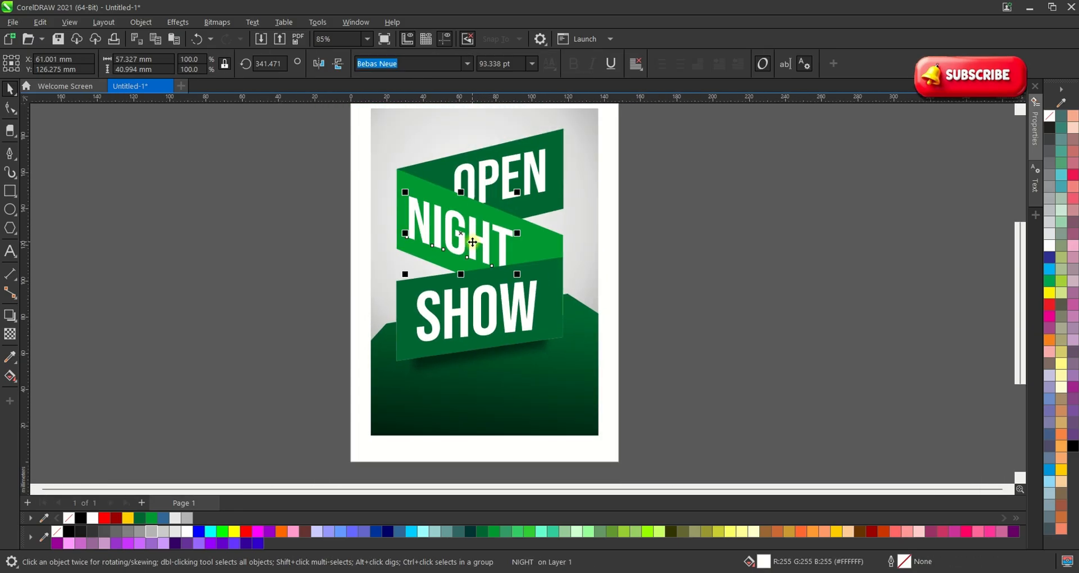
pyautogui.scroll(2, 472, 245)
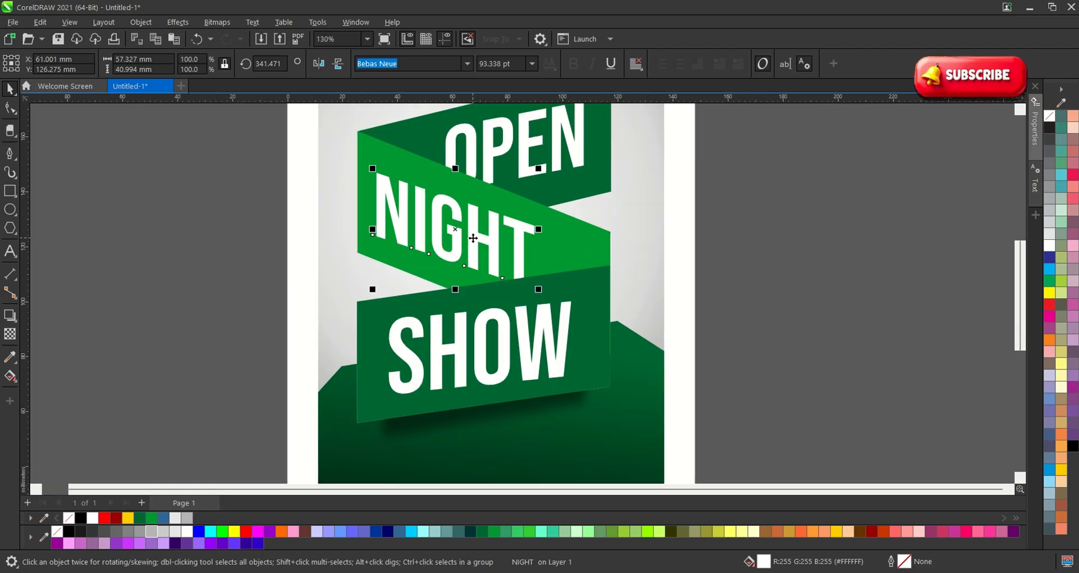
pyautogui.moveTo(473, 238); pyautogui.dragTo(475, 238)
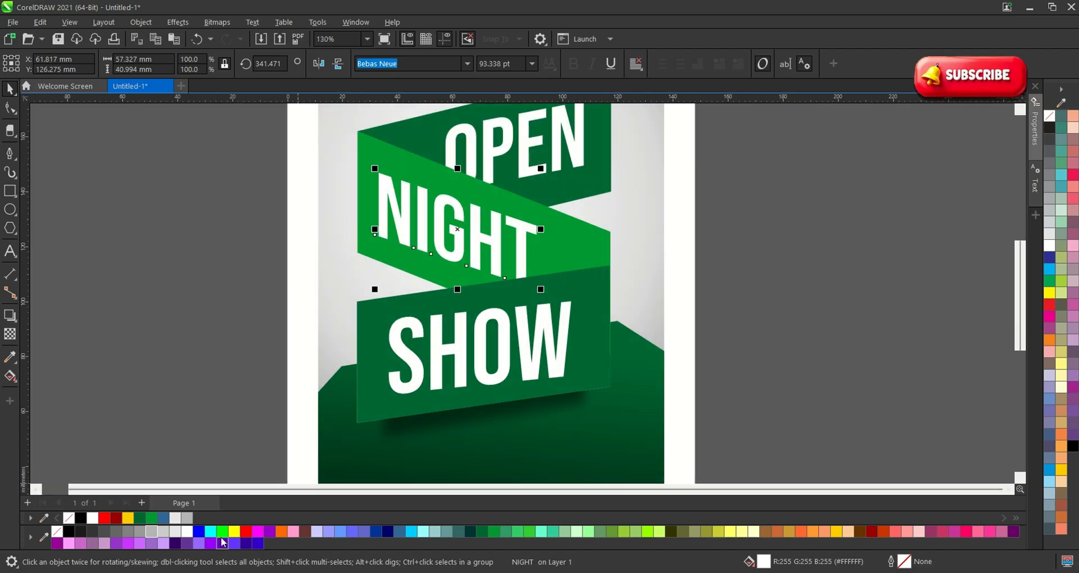
pyautogui.click(234, 532)
pyautogui.scroll(-2, 618, 447)
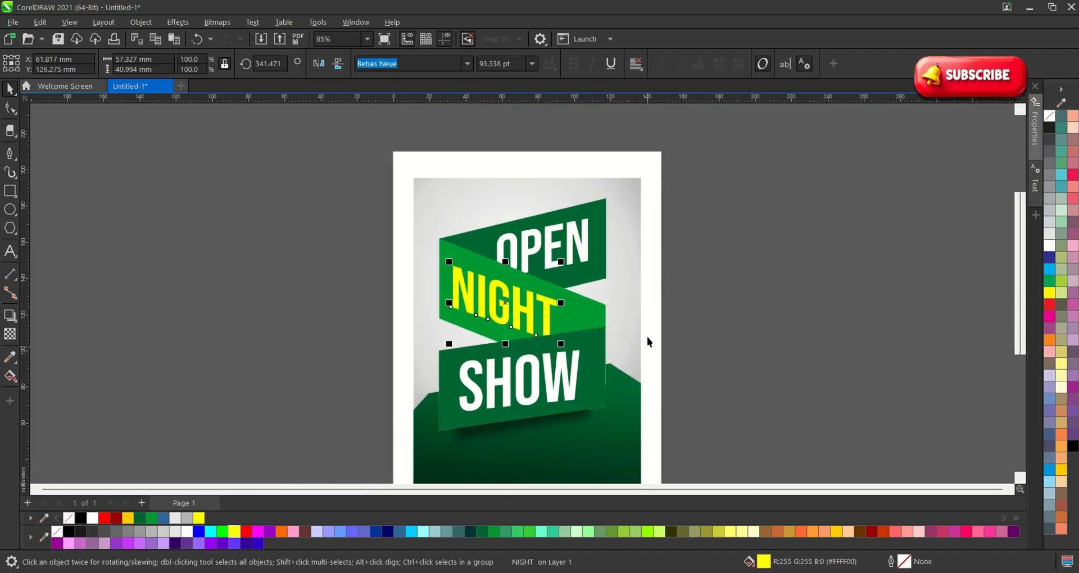
pyautogui.click(837, 532)
pyautogui.click(773, 402)
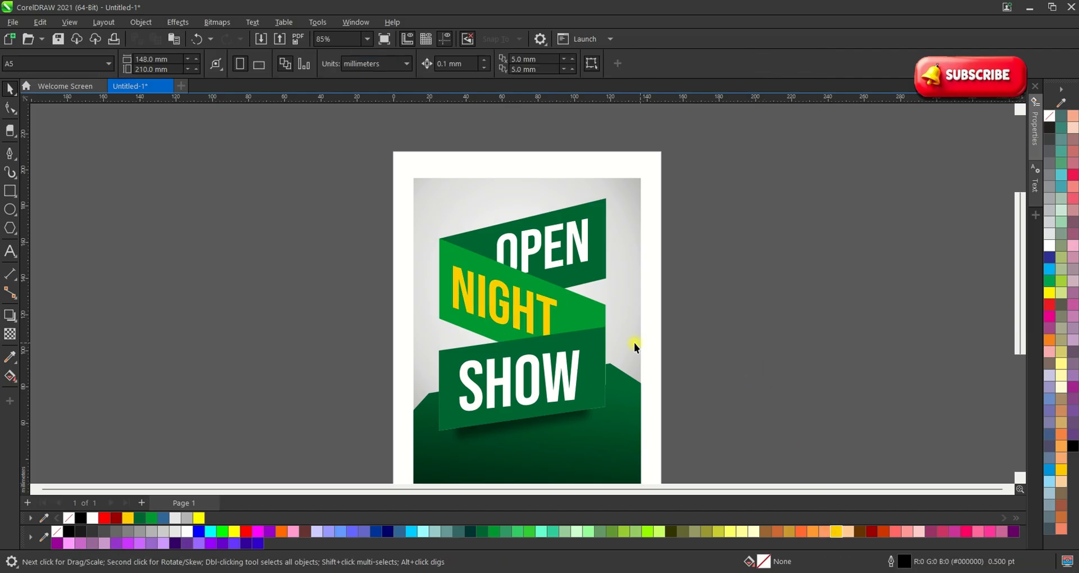
pyautogui.scroll(1, 523, 250)
pyautogui.click(524, 245)
pyautogui.scroll(-1, 351, 212)
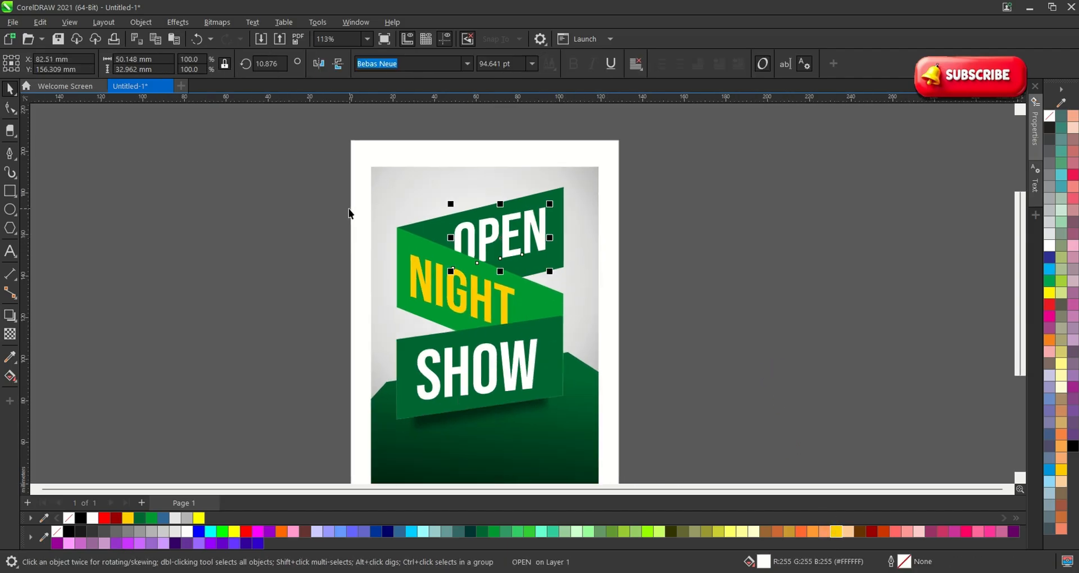
pyautogui.scroll(2, 469, 415)
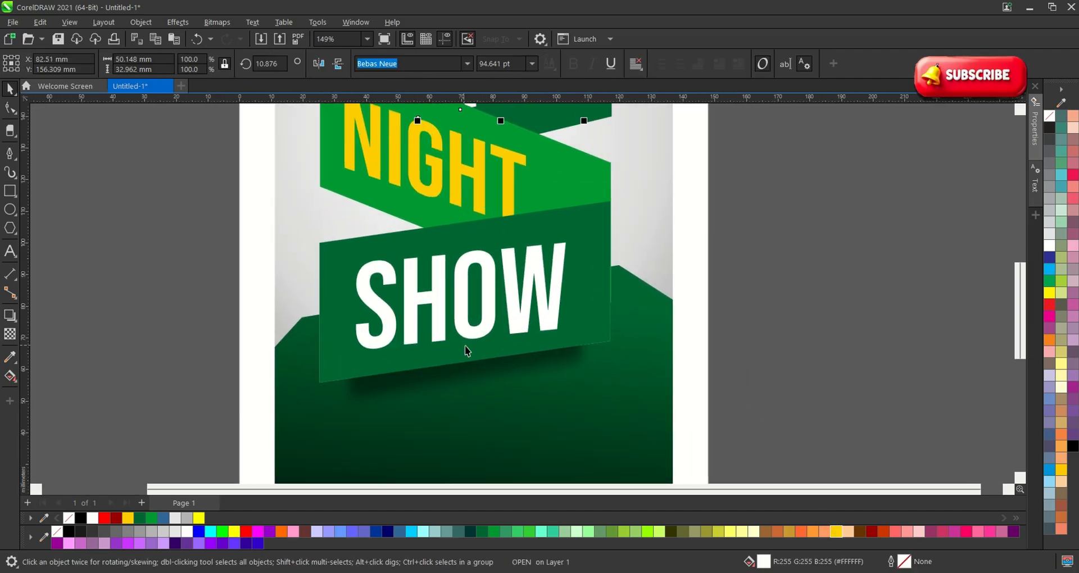
pyautogui.scroll(-2, 495, 362)
pyautogui.click(674, 382)
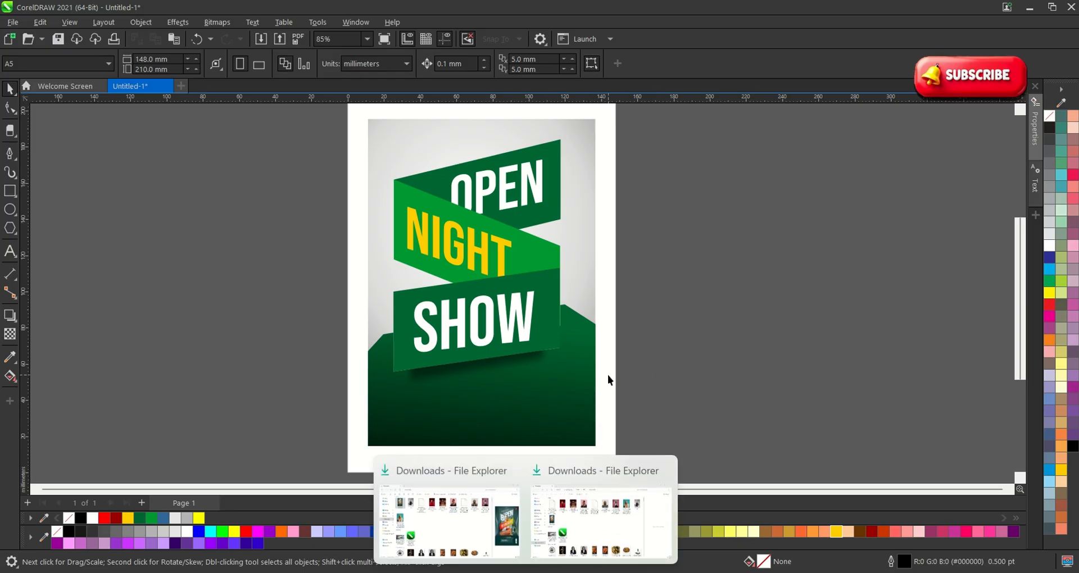
# - Paste the copied cut-out photo of the woman and scale it to about 79 × 99 mm near the flyer's lower-right corner
pyautogui.click(576, 368)
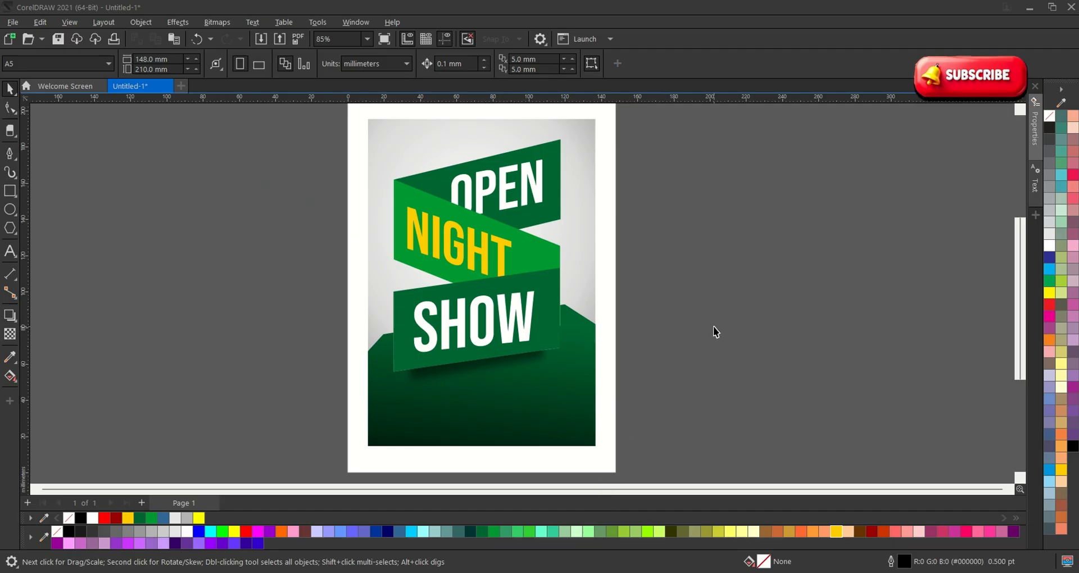
pyautogui.scroll(-2, 562, 244)
pyautogui.hotkey('ctrl', 'v')
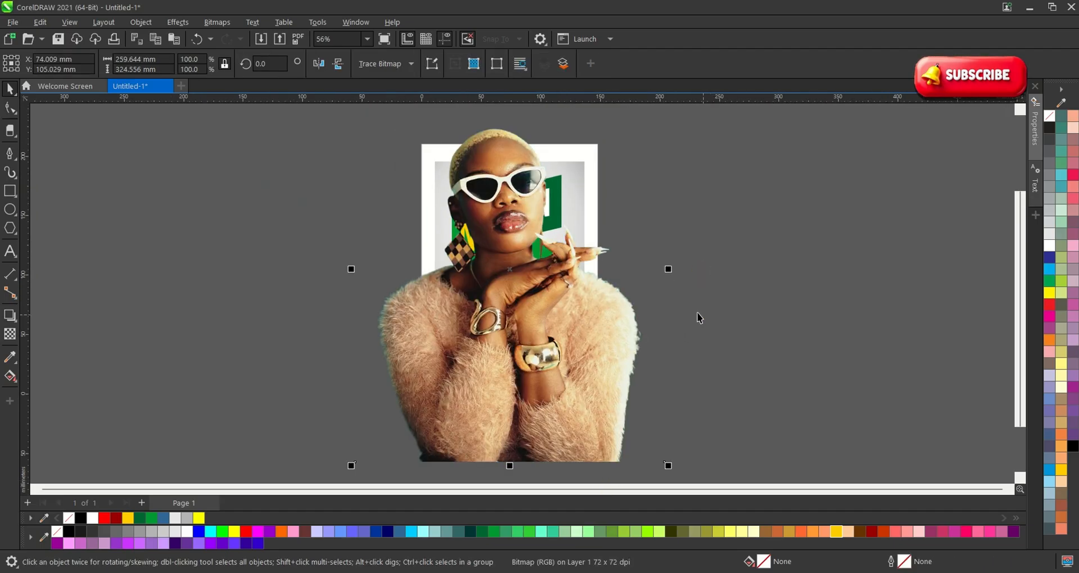
pyautogui.scroll(-2, 698, 318)
pyautogui.moveTo(624, 366); pyautogui.dragTo(604, 385)
pyautogui.scroll(4, 556, 281)
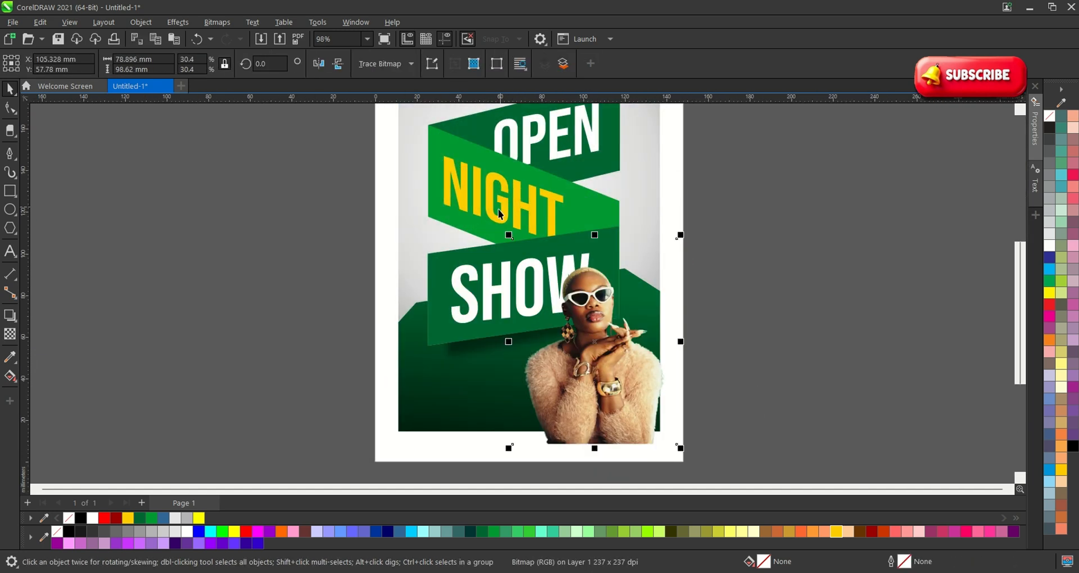
# - Place the photo over the middle of the SHOW strip and enlarge it to about 84.8 × 106 mm
pyautogui.moveTo(624, 382); pyautogui.dragTo(523, 338)
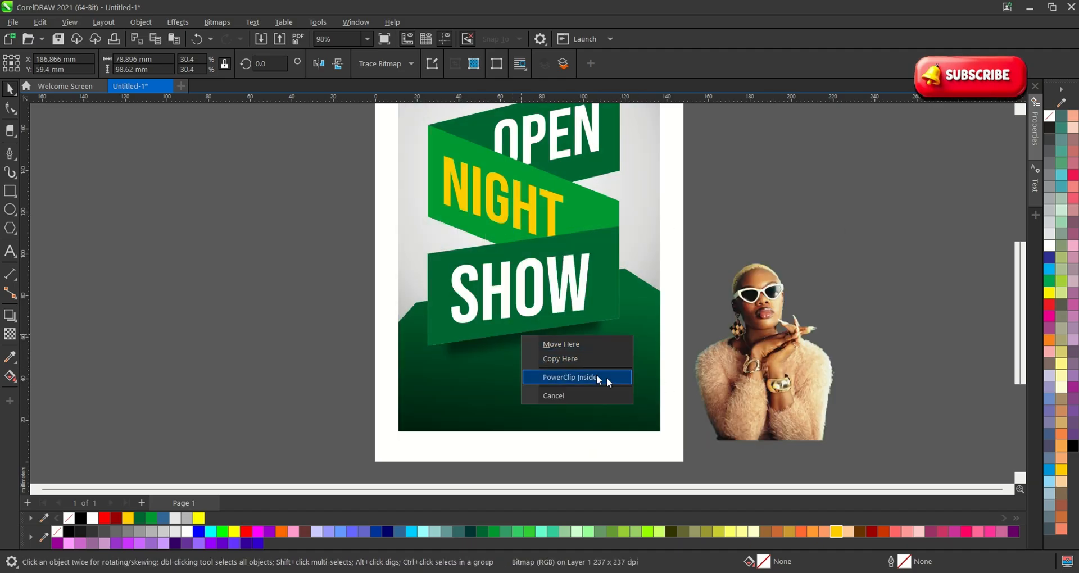
pyautogui.click(824, 355)
pyautogui.moveTo(758, 362); pyautogui.dragTo(533, 332)
pyautogui.scroll(1, 524, 327)
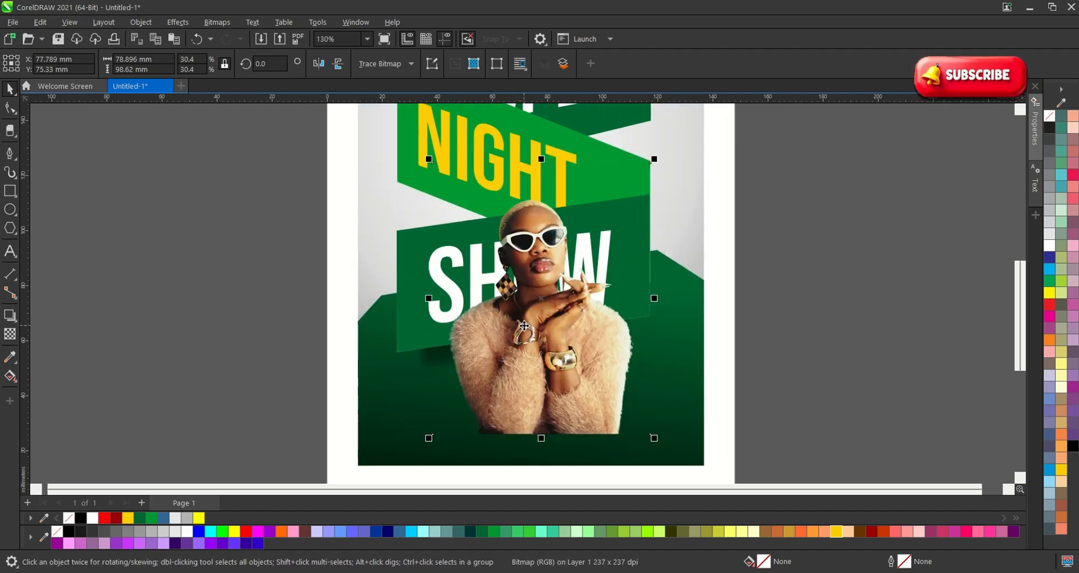
pyautogui.moveTo(642, 427); pyautogui.dragTo(672, 434)
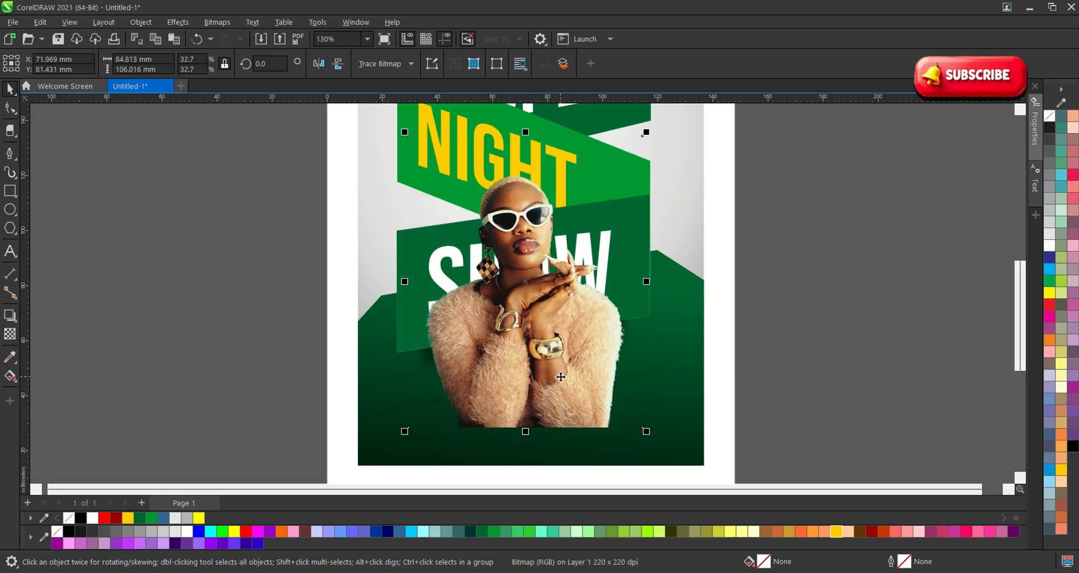
# - Send the photo behind the SHOW strip and set it aside to the right of the page
pyautogui.hotkey('ctrl', 'pagedown')
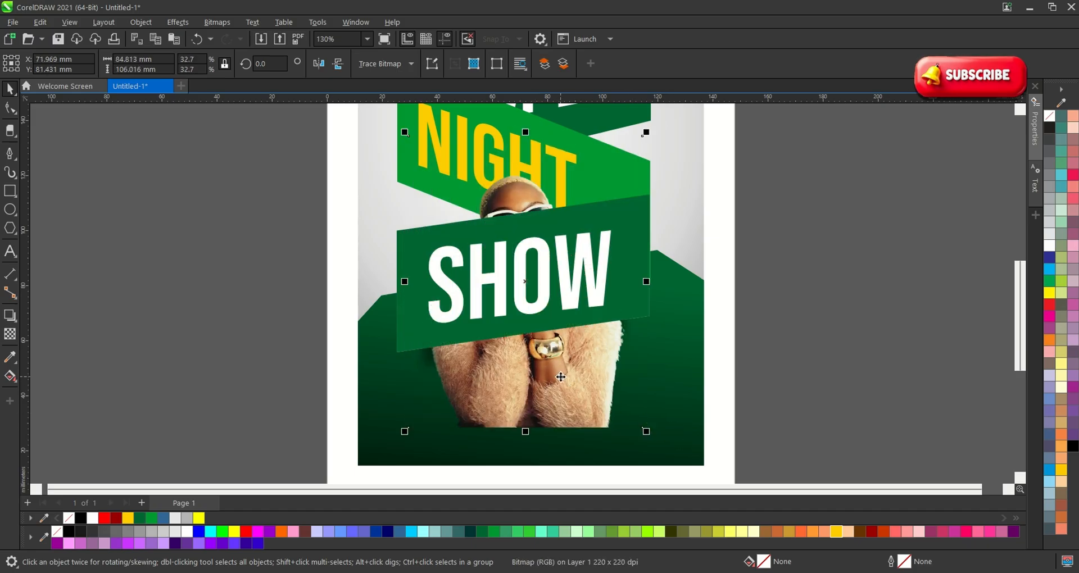
pyautogui.scroll(-2, 522, 446)
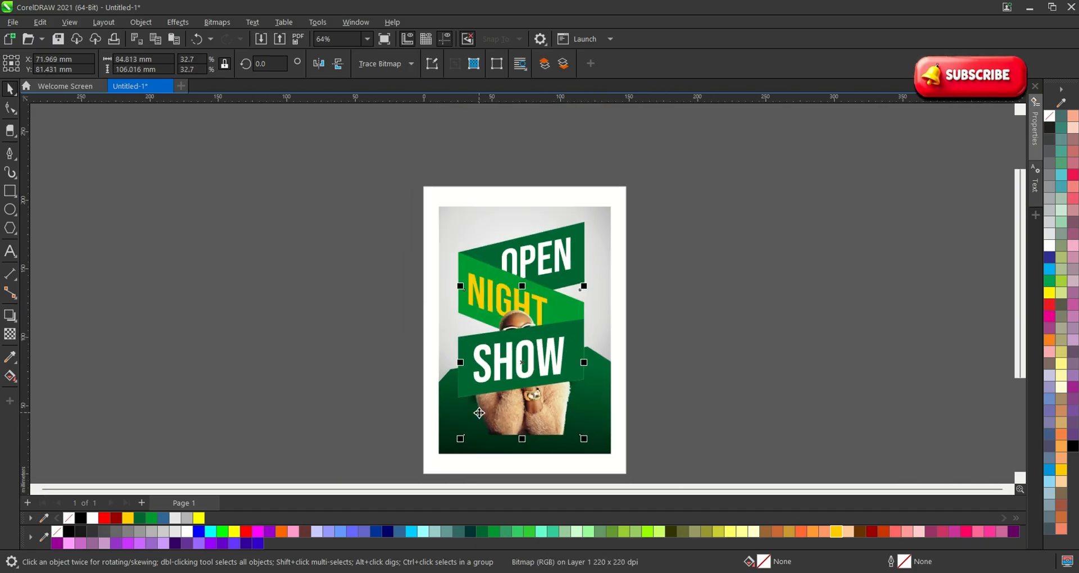
pyautogui.scroll(1, 526, 301)
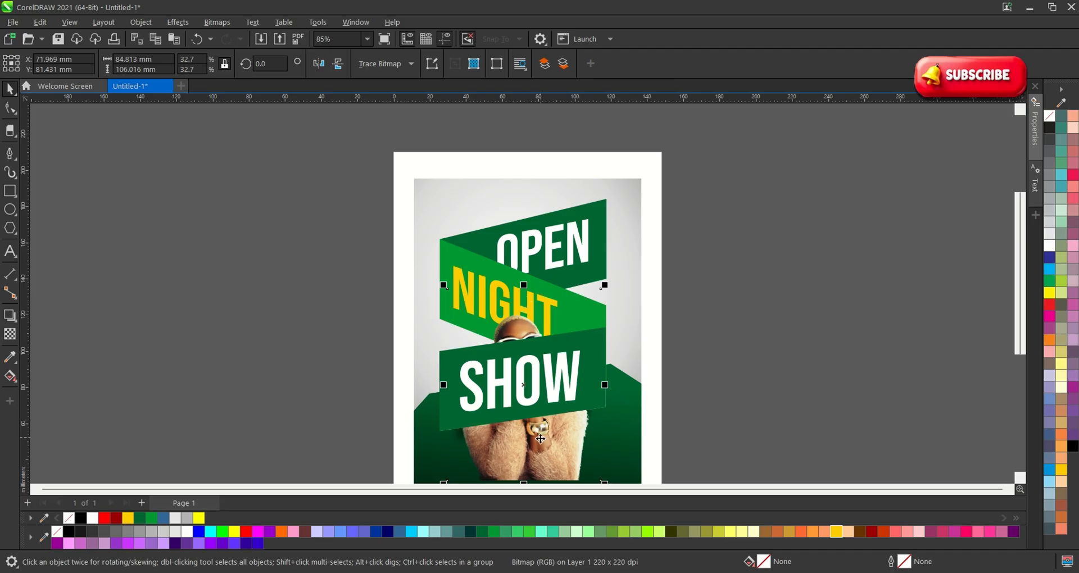
pyautogui.scroll(-1, 537, 441)
pyautogui.moveTo(512, 411); pyautogui.dragTo(831, 415)
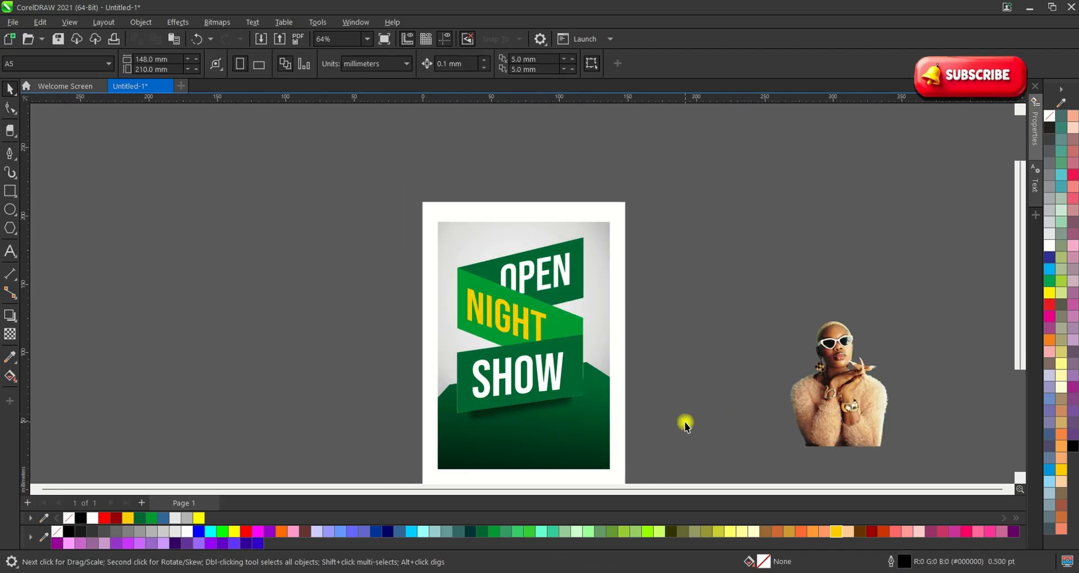
# - Scale the whole ribbon banner with its words and shadow to about 75.2 × 115.3 mm and reposition it on the flyer
pyautogui.moveTo(677, 435); pyautogui.dragTo(358, 207)
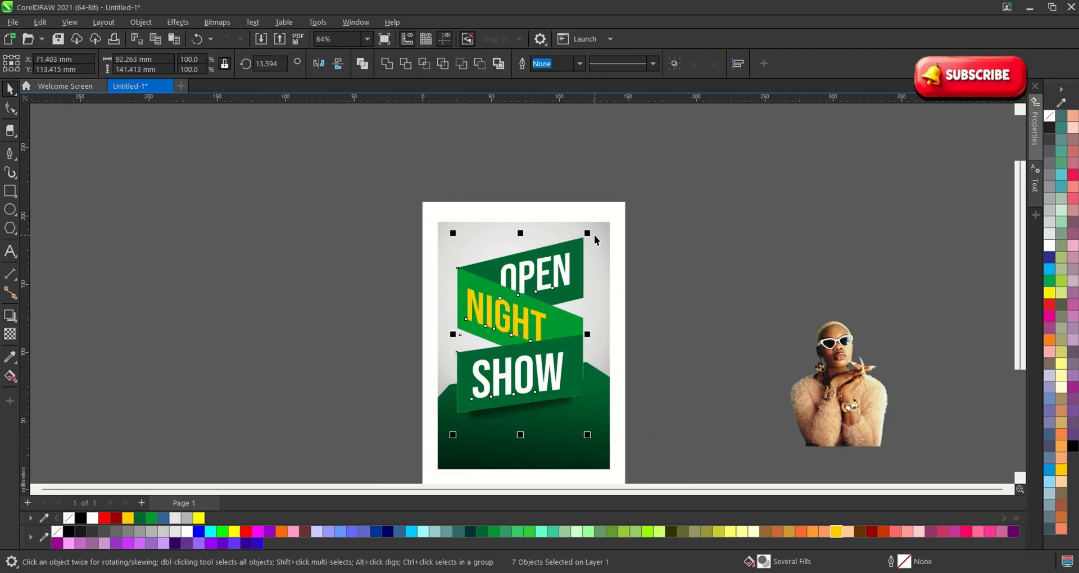
pyautogui.moveTo(587, 233); pyautogui.dragTo(564, 268)
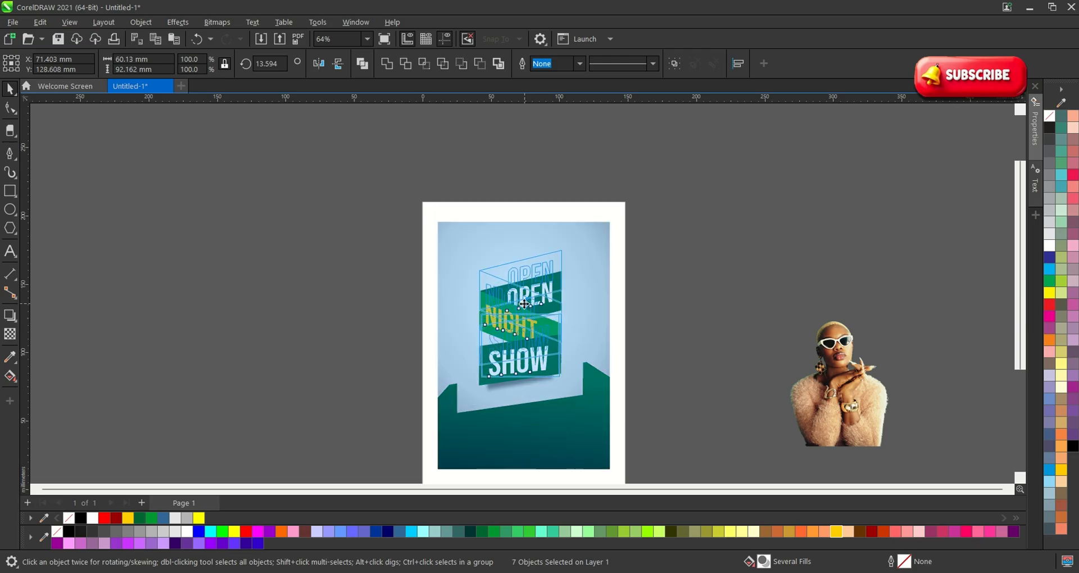
pyautogui.moveTo(524, 324); pyautogui.dragTo(524, 305)
pyautogui.moveTo(562, 375); pyautogui.dragTo(590, 400)
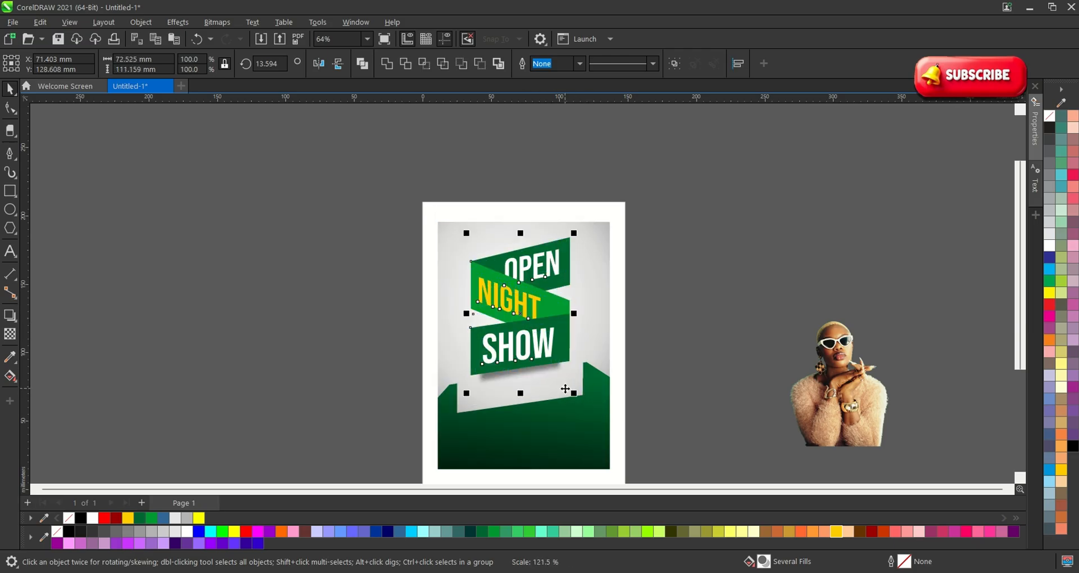
pyautogui.scroll(2, 515, 357)
pyautogui.moveTo(515, 357)
pyautogui.mouseDown()
pyautogui.moveTo(521, 380)
pyautogui.moveTo(517, 349)
pyautogui.mouseUp()
pyautogui.scroll(1, 533, 358)
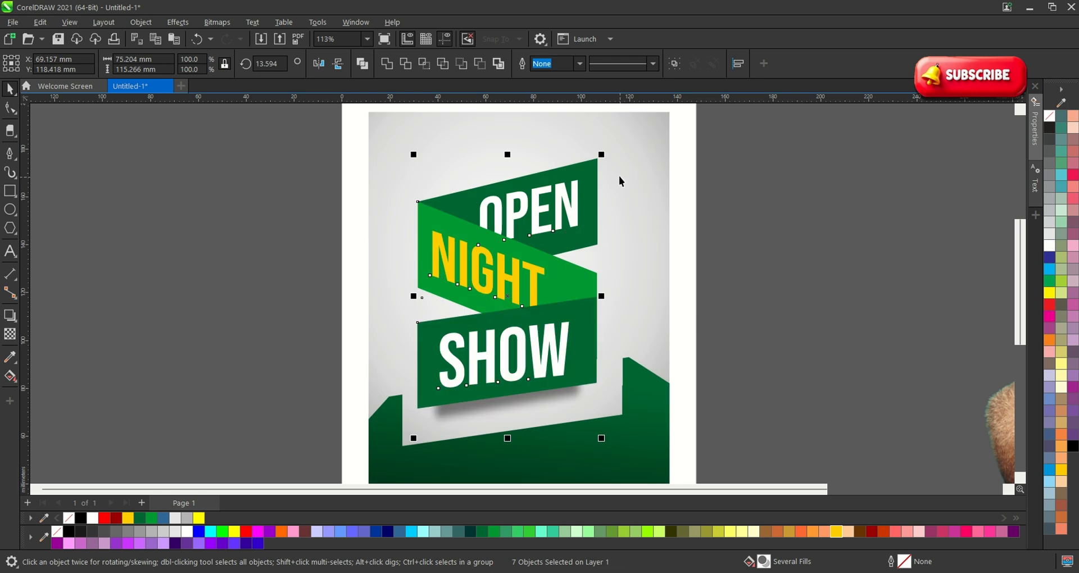
# - Enlarge the ribbon banner group to about 87.9 × 134.7 mm and shift it slightly right and down on the flyer
pyautogui.moveTo(602, 153); pyautogui.dragTo(615, 136)
pyautogui.scroll(-2, 553, 315)
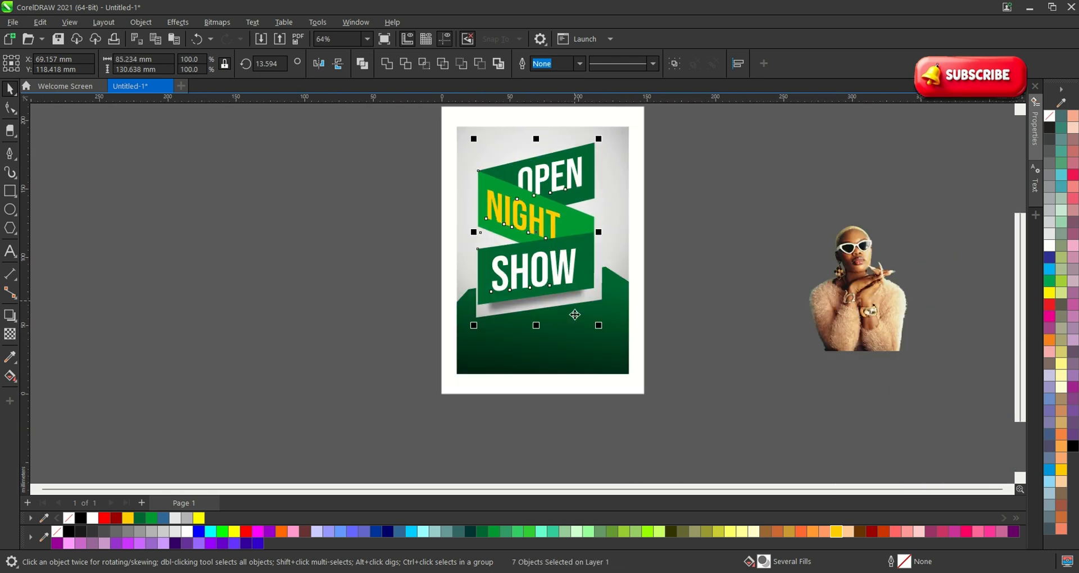
pyautogui.scroll(1, 553, 317)
pyautogui.moveTo(549, 279); pyautogui.dragTo(553, 284)
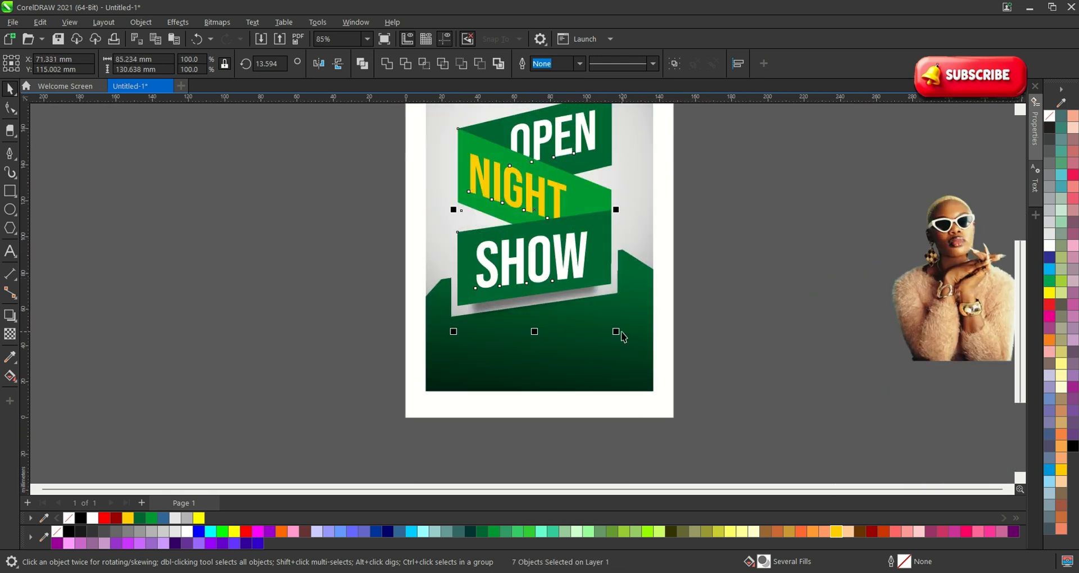
pyautogui.moveTo(621, 332); pyautogui.dragTo(622, 340)
pyautogui.scroll(3, 554, 313)
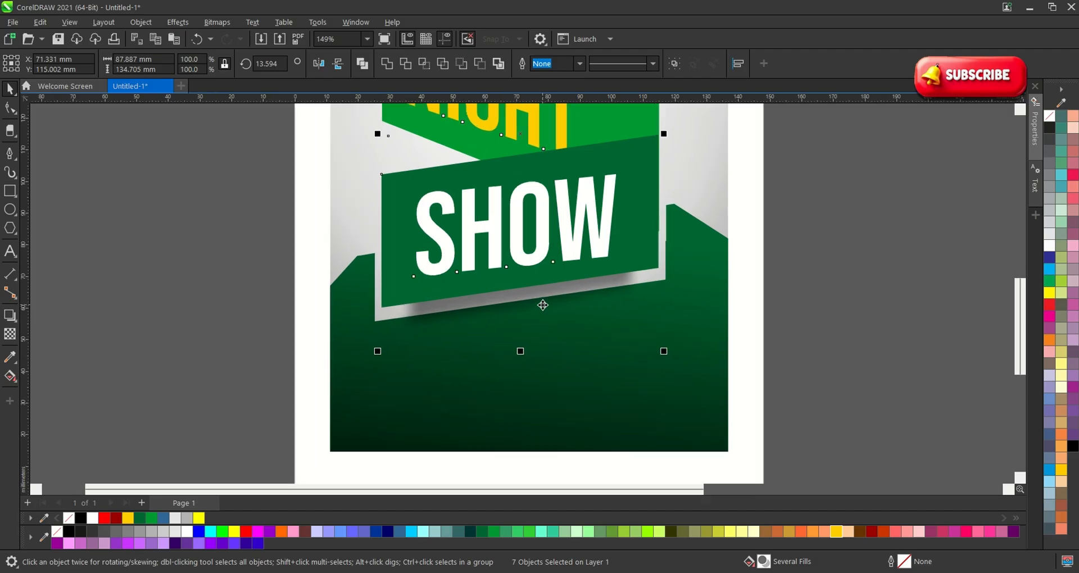
pyautogui.scroll(-3, 542, 304)
pyautogui.click(709, 380)
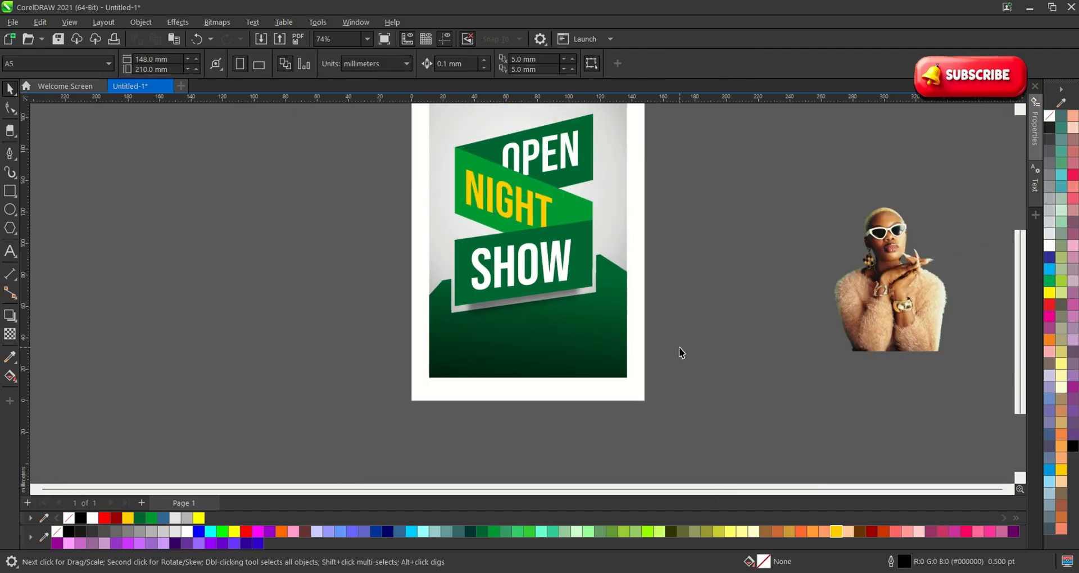
# - Move the photo onto the flyer's lower-right corner and bring it in front of all other objects
pyautogui.click(827, 328)
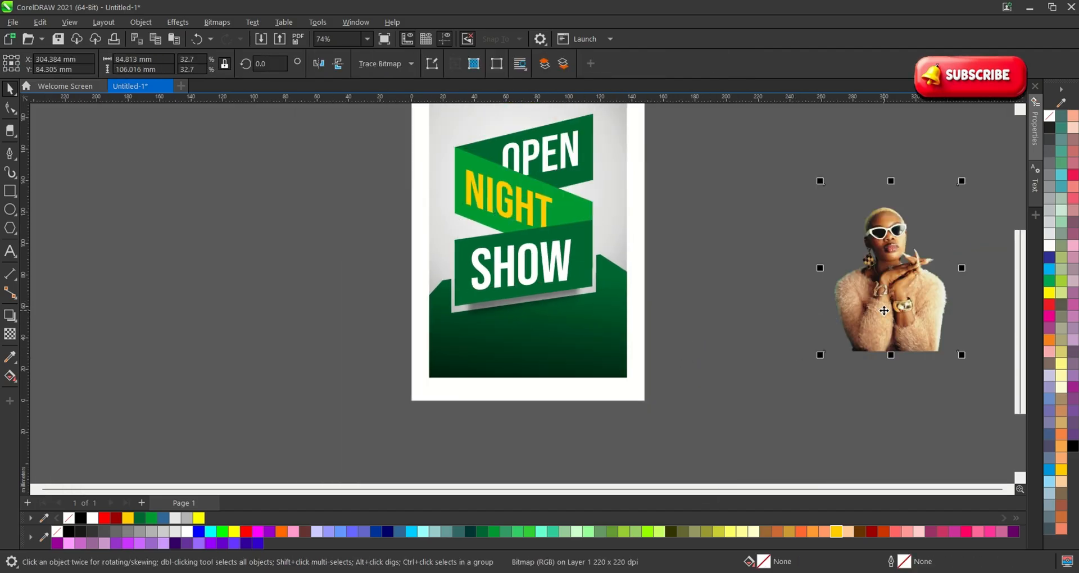
pyautogui.click(797, 309)
pyautogui.click(870, 312)
pyautogui.moveTo(870, 312); pyautogui.dragTo(588, 316)
pyautogui.click(622, 342)
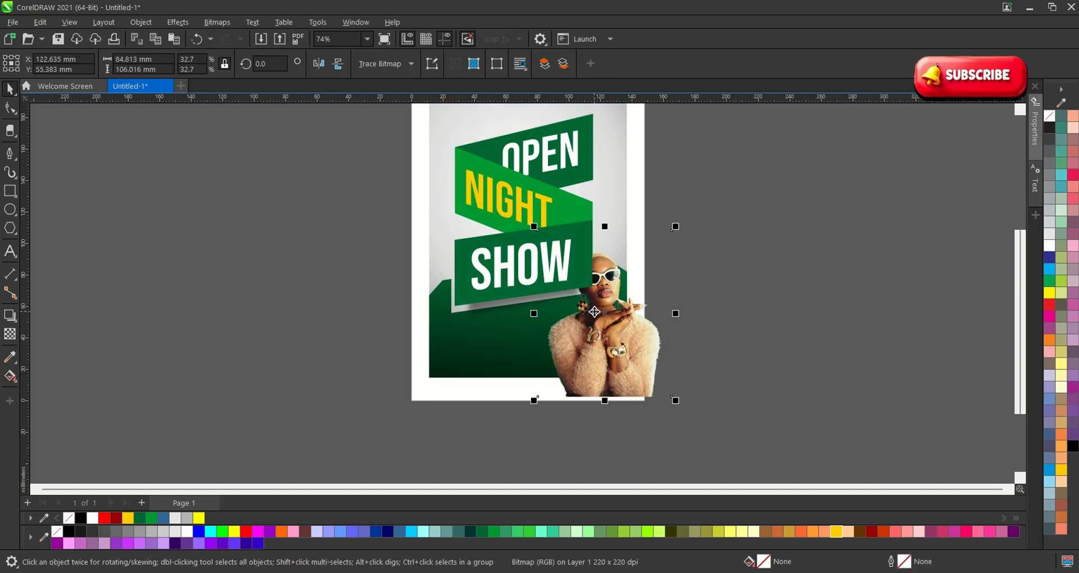
pyautogui.hotkey('shift', 'pageup')
pyautogui.scroll(3, 595, 311)
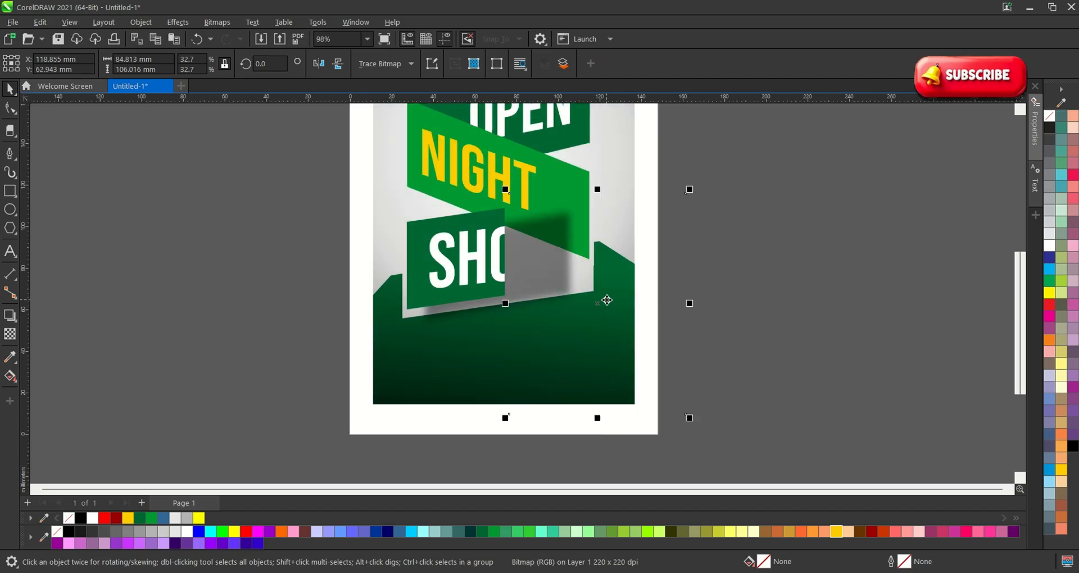
pyautogui.moveTo(607, 300); pyautogui.dragTo(748, 270)
pyautogui.hotkey('ctrl', 'z')
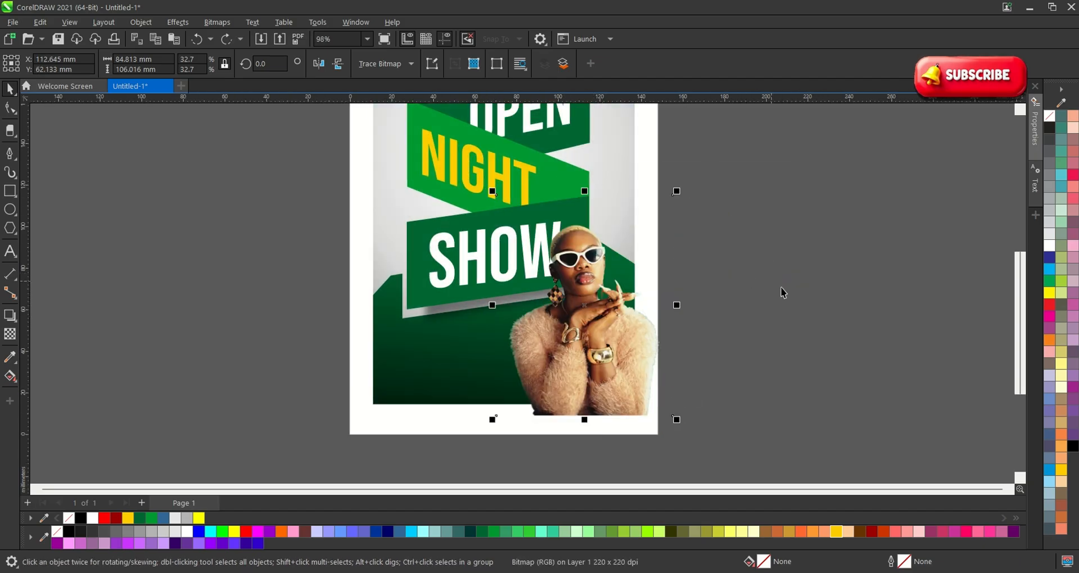
# - Crop the photo's right and bottom edges with the Shape tool to about 65.8 × 100.7 mm and align it with the background's corner
pyautogui.click(10, 108)
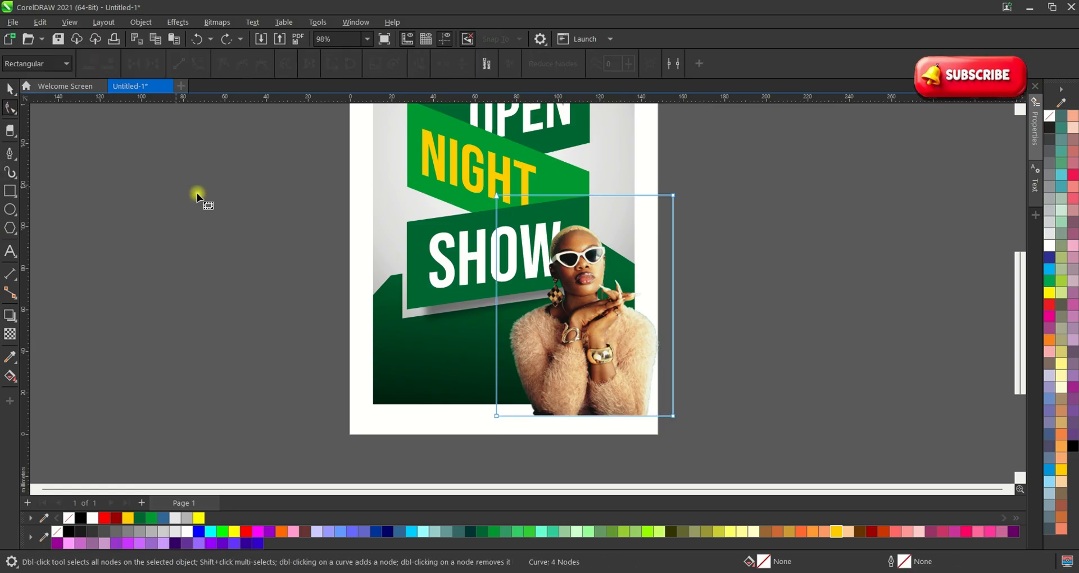
pyautogui.scroll(2, 647, 349)
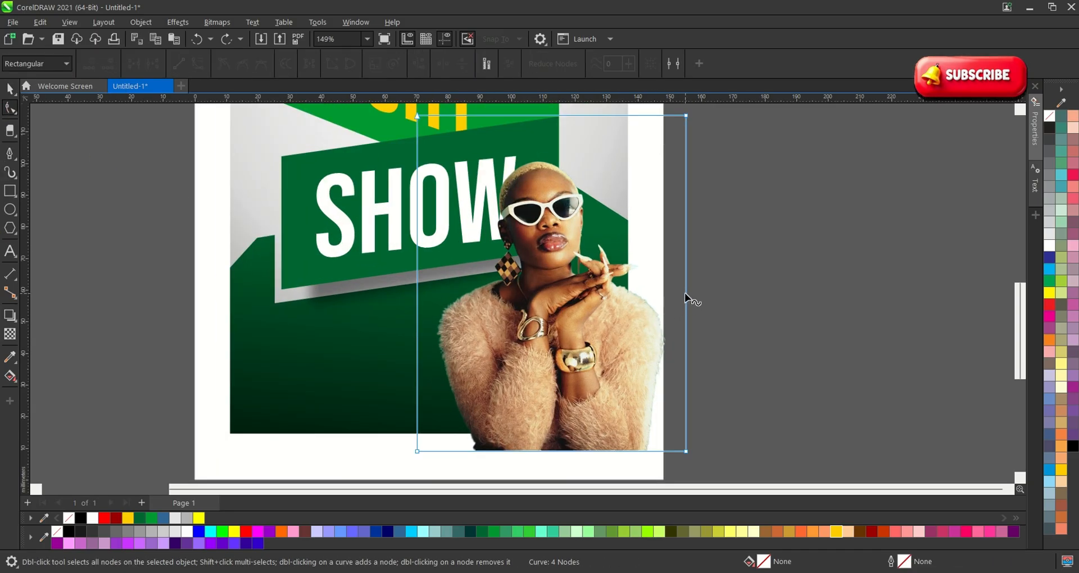
pyautogui.moveTo(686, 292); pyautogui.dragTo(625, 295)
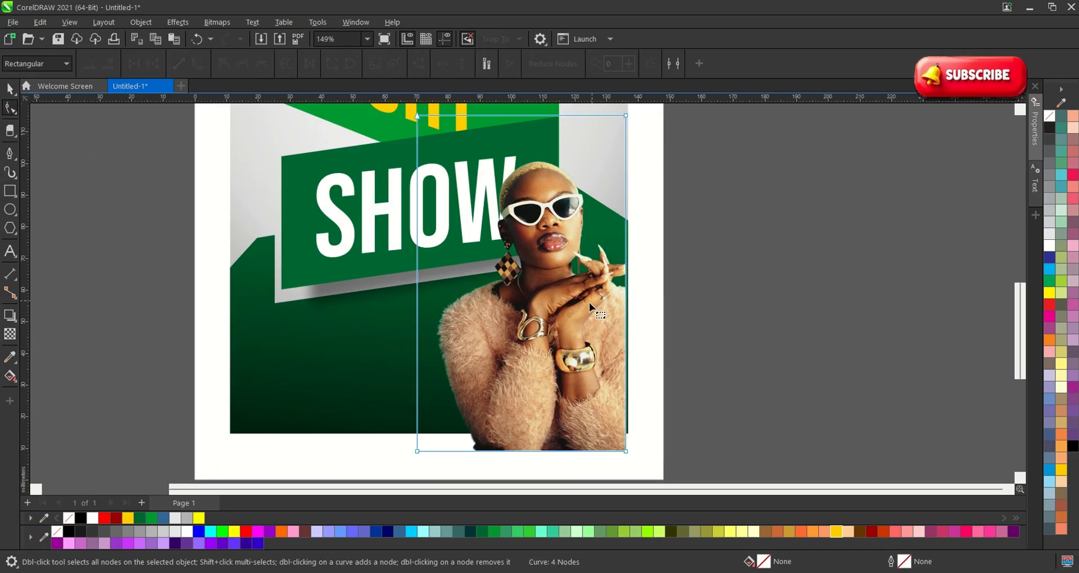
pyautogui.moveTo(550, 451); pyautogui.dragTo(552, 434)
pyautogui.press('space')
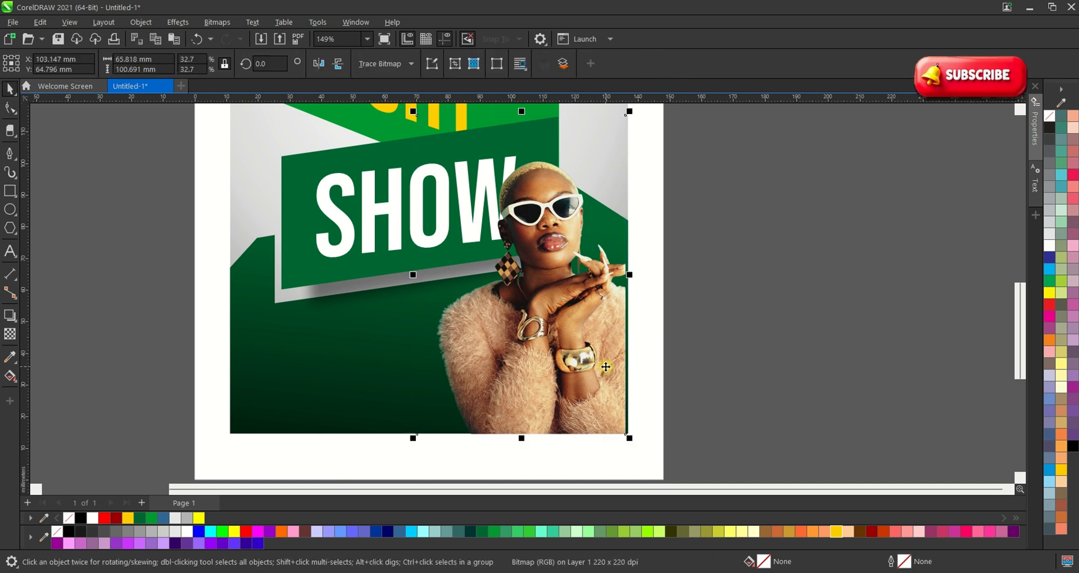
pyautogui.moveTo(601, 366); pyautogui.dragTo(604, 365)
pyautogui.scroll(-2, 603, 364)
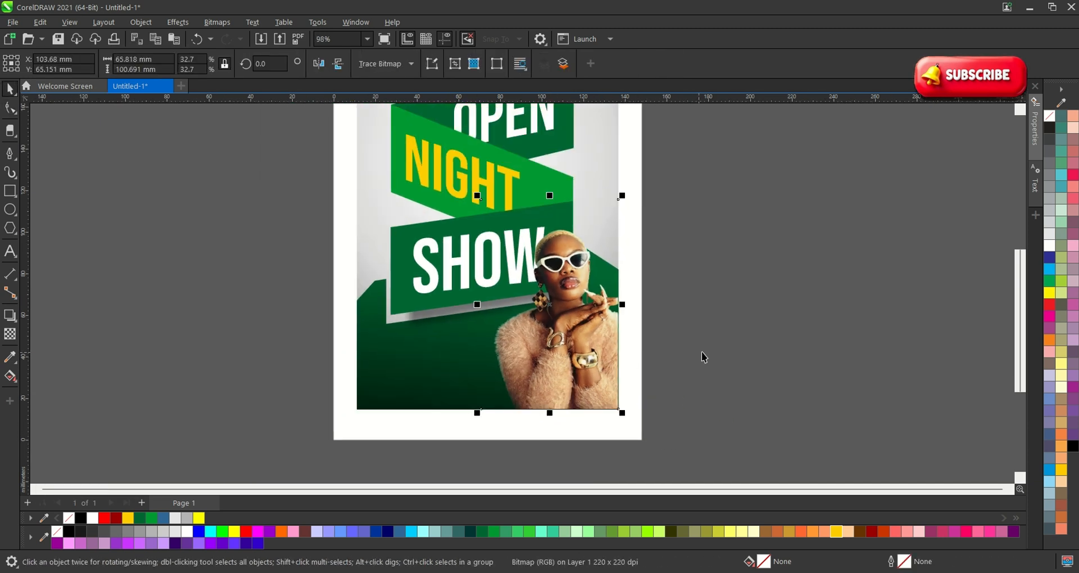
pyautogui.click(704, 357)
pyautogui.scroll(-3, 634, 332)
pyautogui.press('z')
pyautogui.moveTo(453, 135); pyautogui.dragTo(742, 380)
pyautogui.scroll(-1, 440, 453)
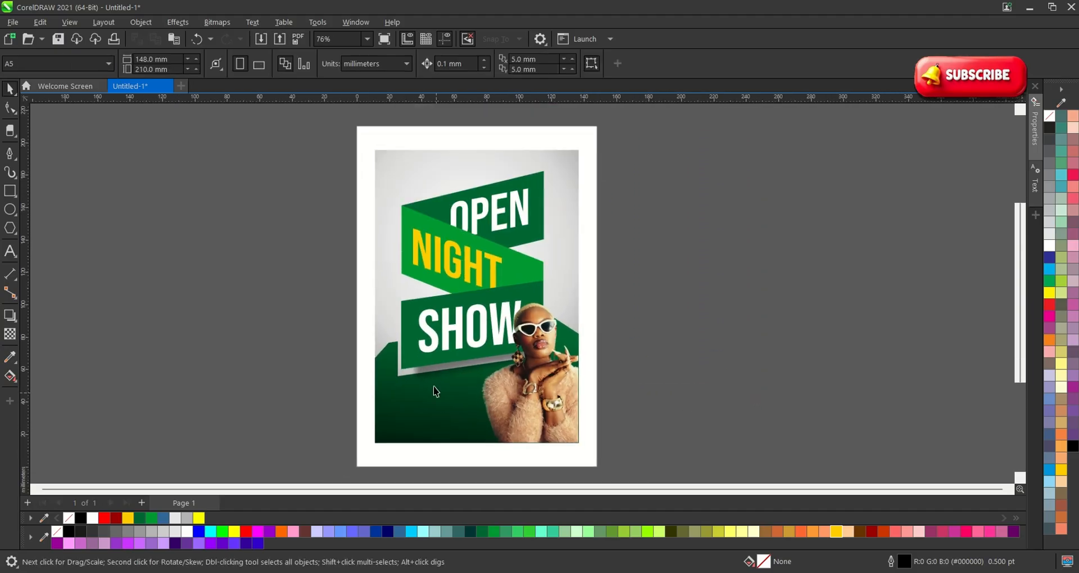
pyautogui.scroll(1, 437, 419)
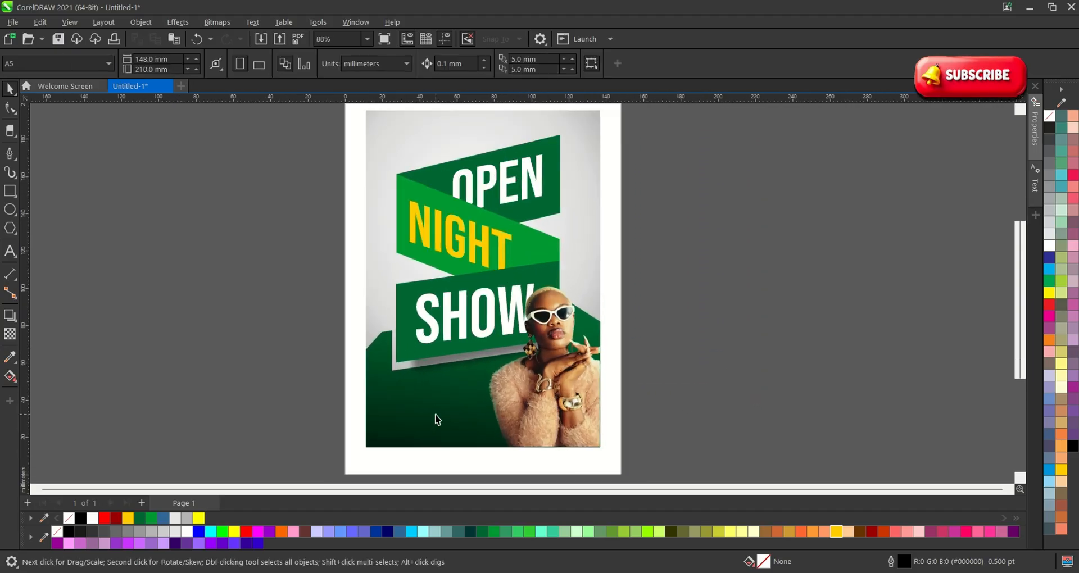
# - Add artistic text reading "TIME: 11PM" on the dark green area below the SHOW panel
pyautogui.click(10, 253)
pyautogui.scroll(3, 450, 429)
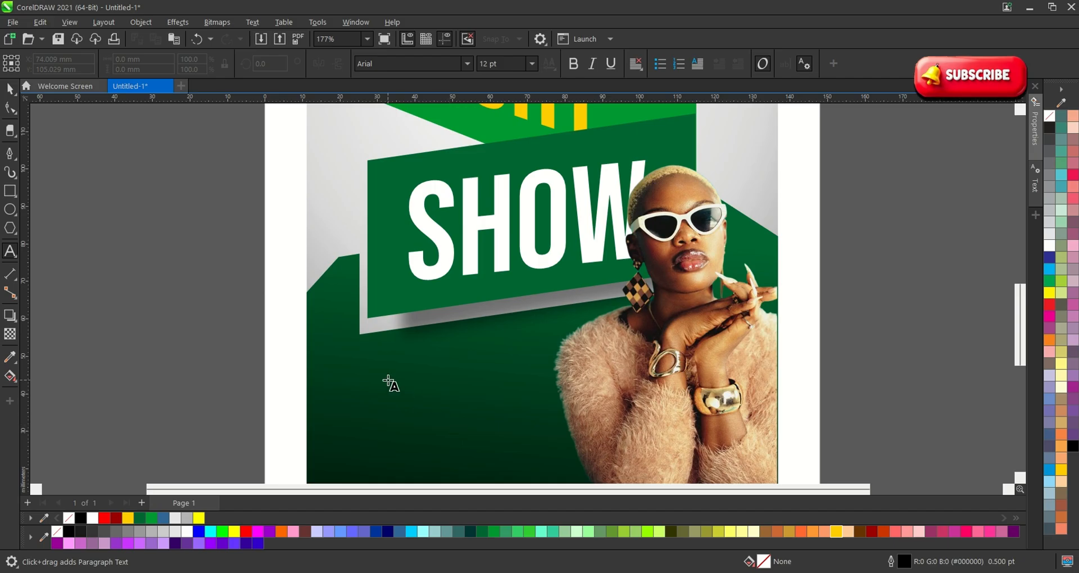
pyautogui.press('m')
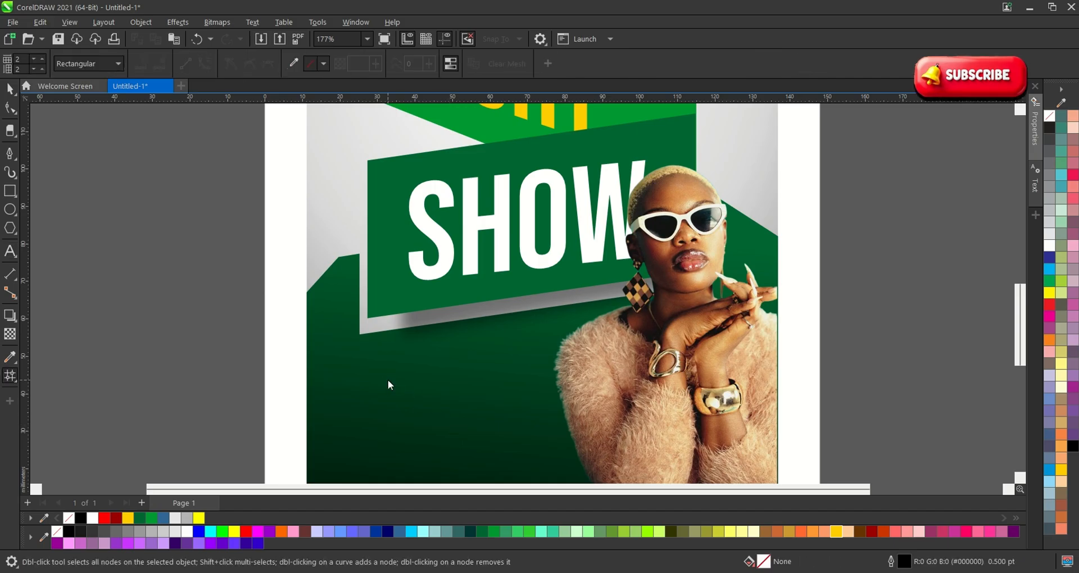
pyautogui.click(9, 252)
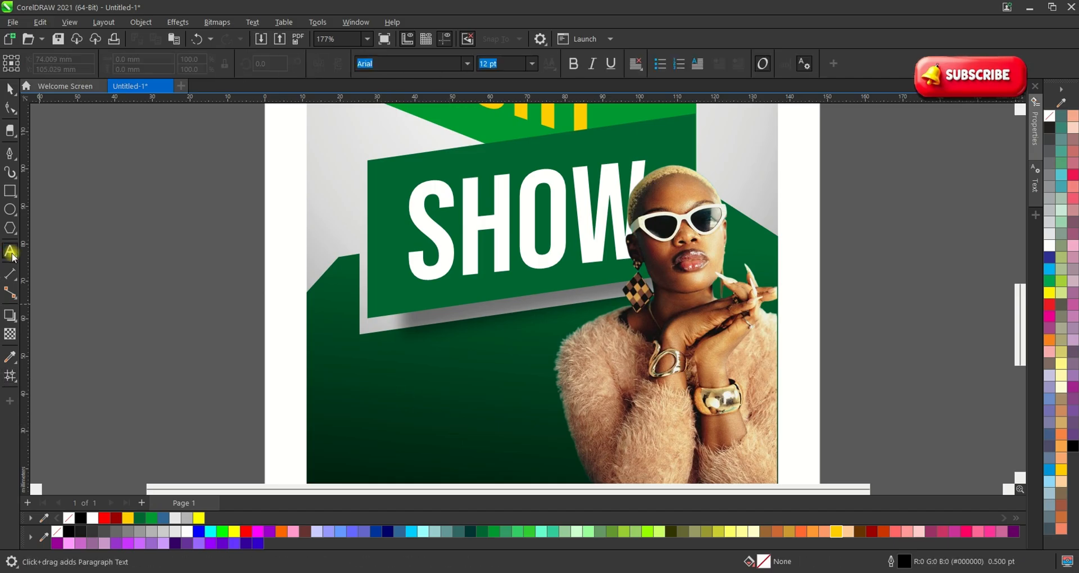
pyautogui.click(408, 384)
pyautogui.write('IM')
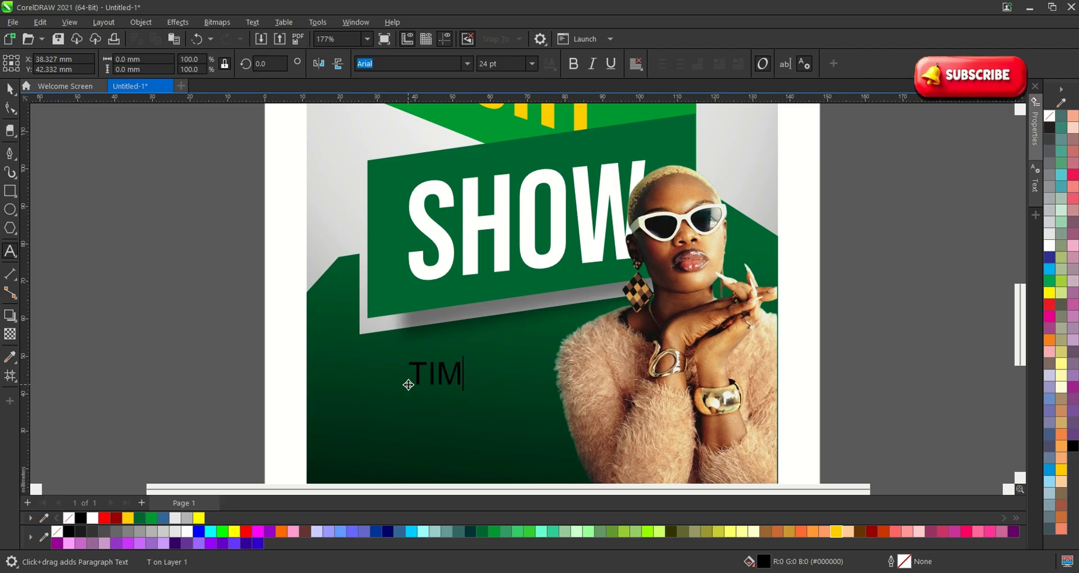
pyautogui.write('E ER')
pyautogui.press('BackSpace')
pyautogui.press('BackSpace')
pyautogui.press('BackSpace')
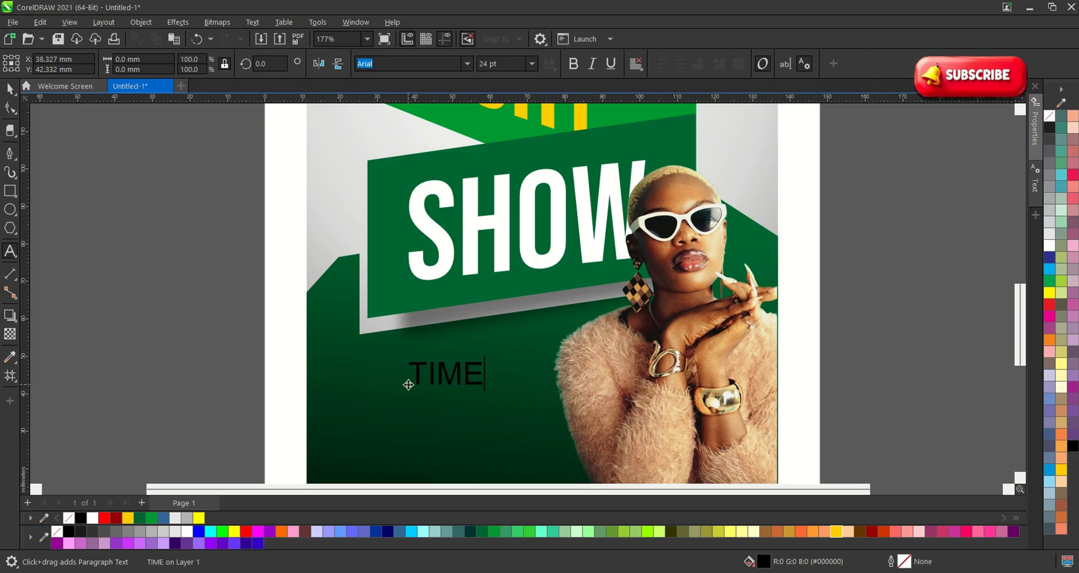
pyautogui.write(':')
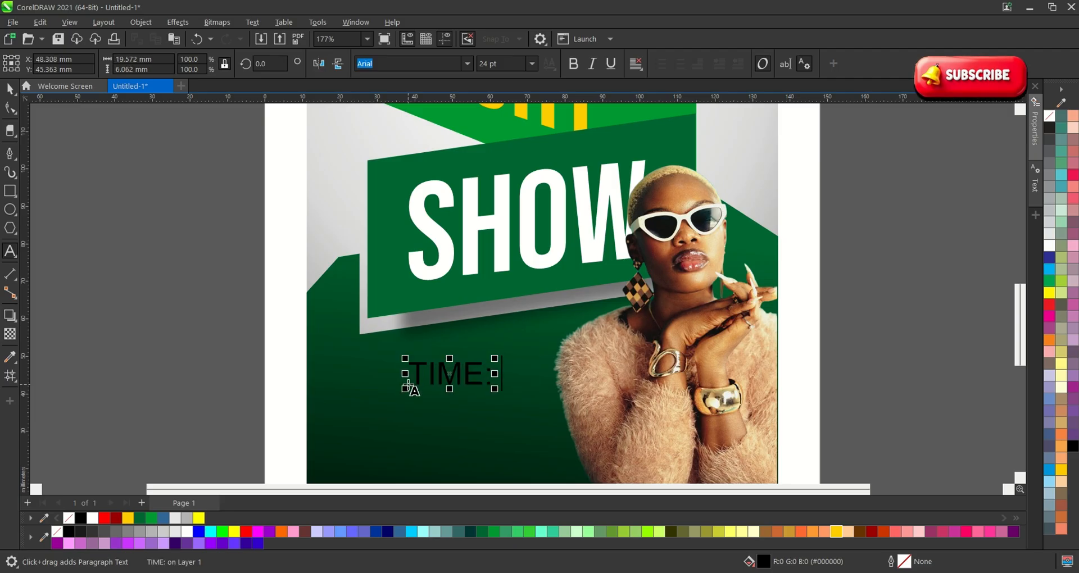
pyautogui.write(' 11P')
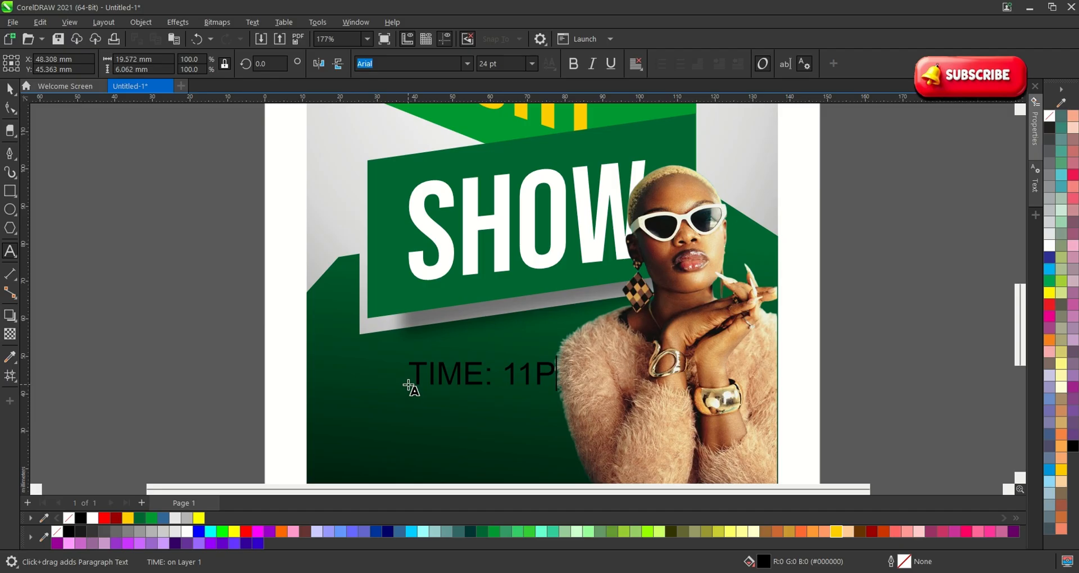
pyautogui.write('M E')
pyautogui.press('BackSpace')
pyautogui.press('Return')
# - Add a second line reading "VENUE: BALCONY MAKURDI" to the event-details text
pyautogui.write('V')
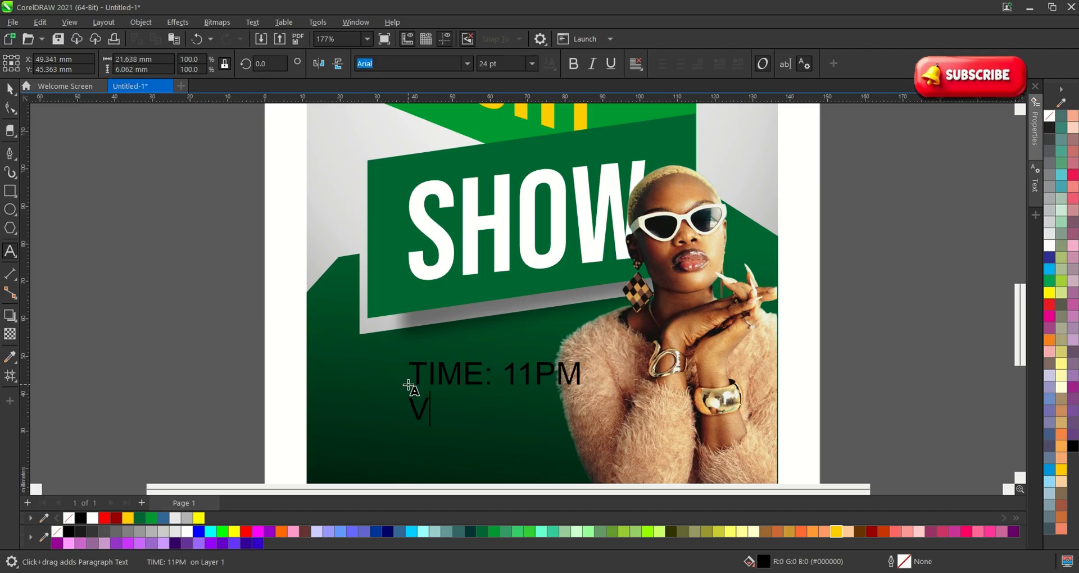
pyautogui.write('ENUE')
pyautogui.press('BackSpace')
pyautogui.write('NUE')
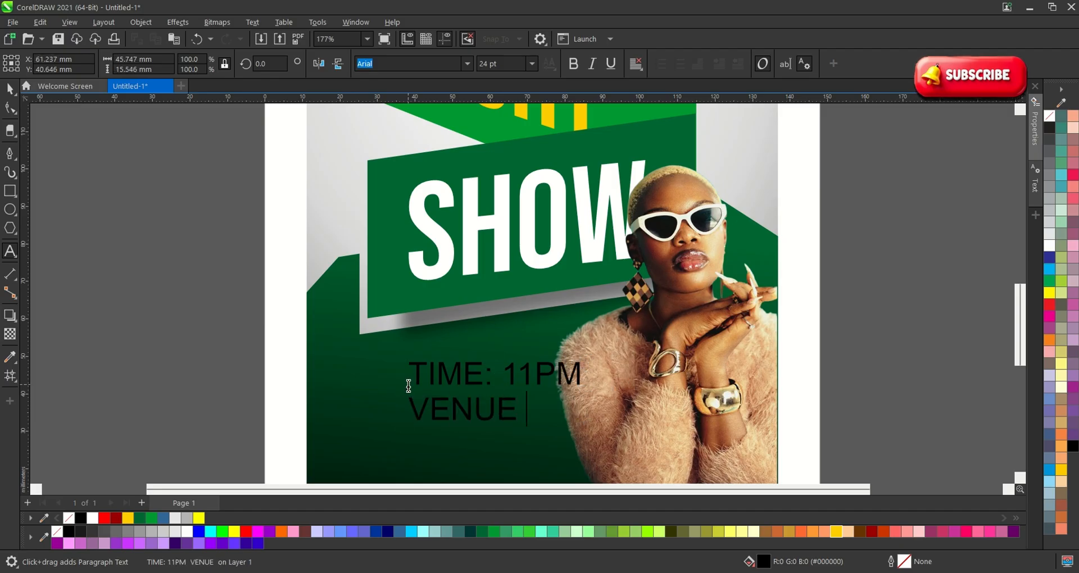
pyautogui.press('BackSpace')
pyautogui.write(': ER')
pyautogui.press('BackSpace')
pyautogui.press('BackSpace')
pyautogui.write('BA')
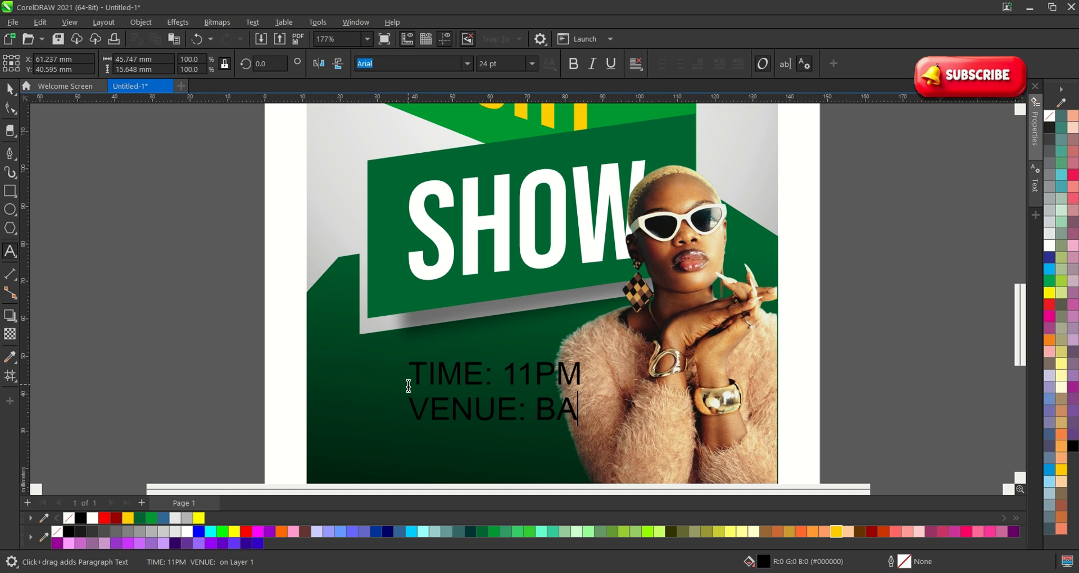
pyautogui.write('LCONY ER')
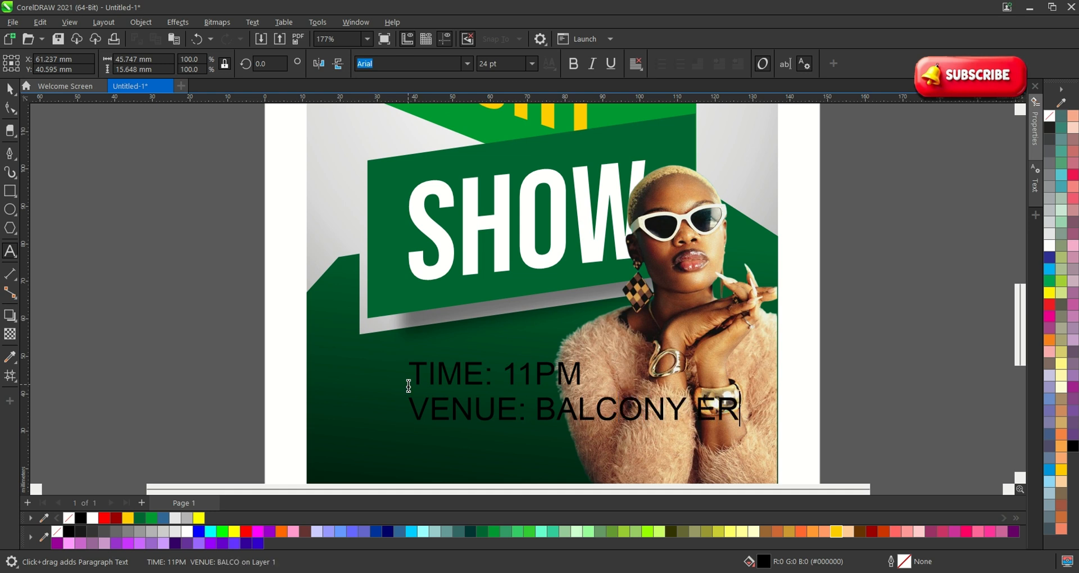
pyautogui.press('BackSpace')
pyautogui.press('BackSpace')
pyautogui.press('BackSpace')
pyautogui.press('Escape')
pyautogui.write('MAE')
pyautogui.press('BackSpace')
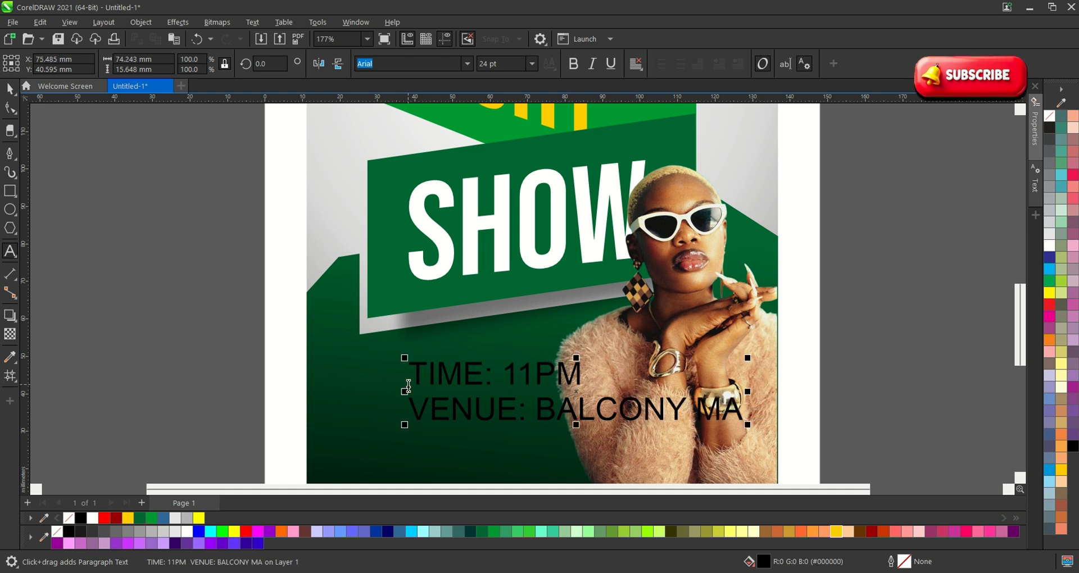
pyautogui.write('KARU')
pyautogui.press('BackSpace')
pyautogui.press('BackSpace')
pyautogui.press('BackSpace')
pyautogui.write('U')
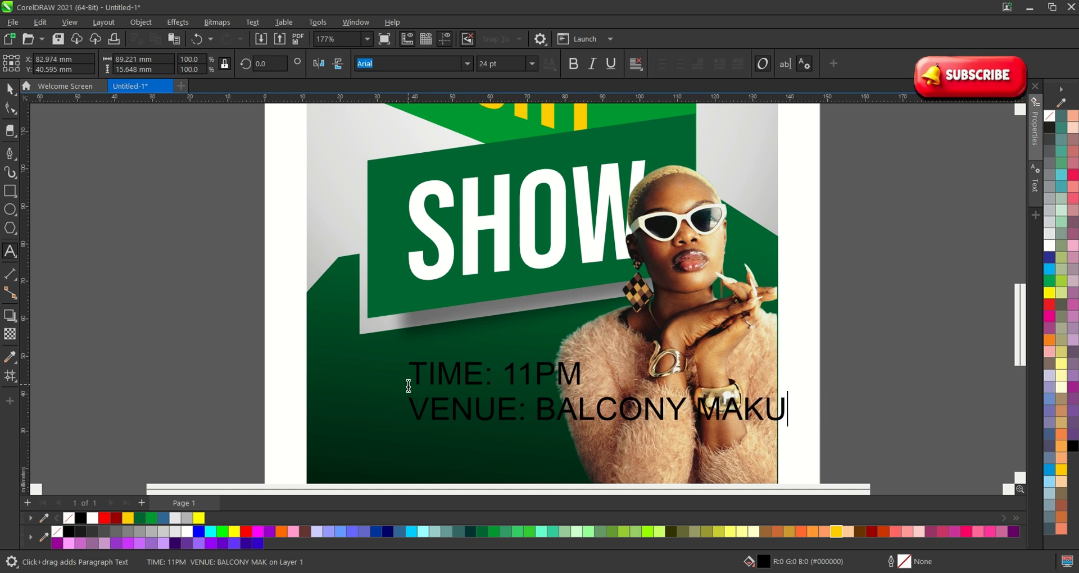
pyautogui.write('RDIE')
pyautogui.press('BackSpace')
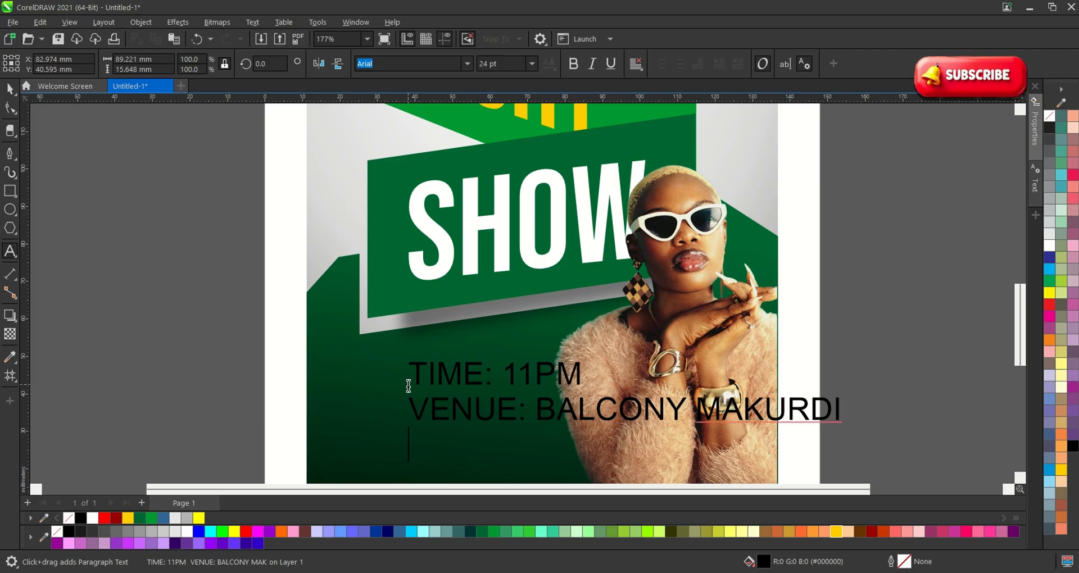
# - Add a third line reading "DATE: 23RD AUGUST, 2026" and finish the event-details text
pyautogui.write('DATE ER')
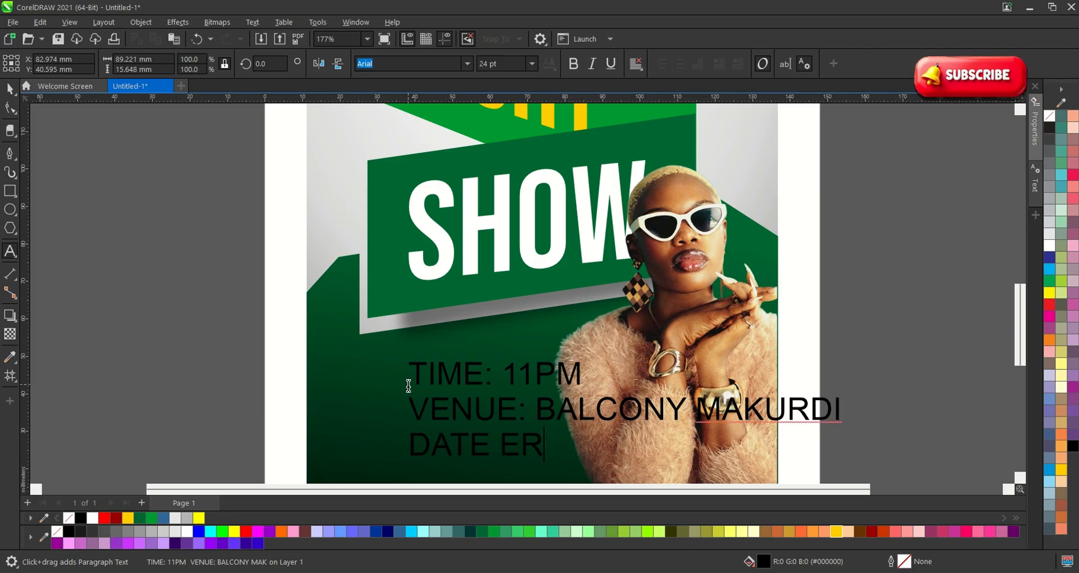
pyautogui.press('BackSpace')
pyautogui.press('BackSpace')
pyautogui.press('BackSpace')
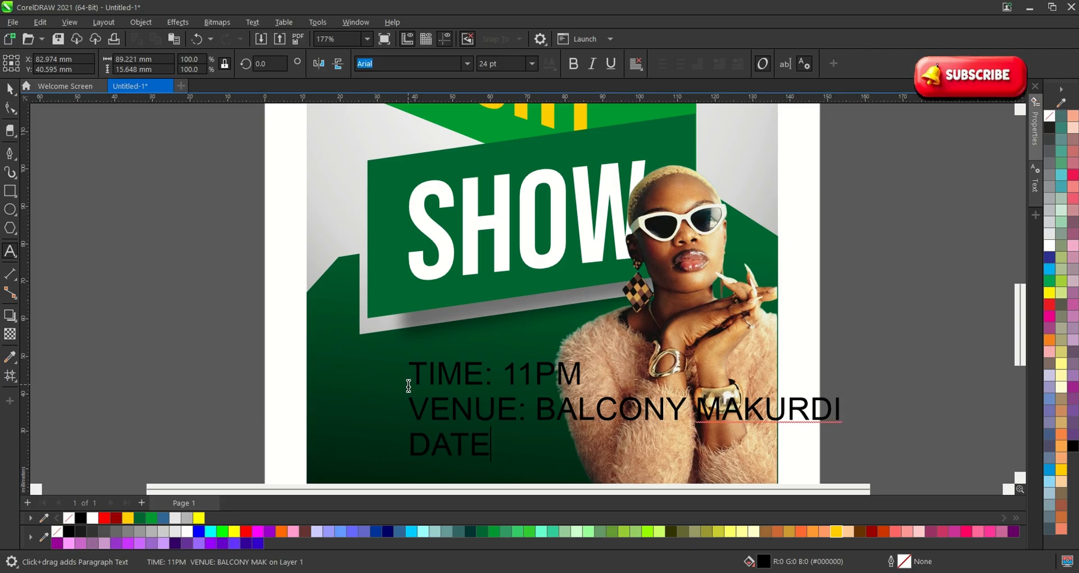
pyautogui.press('BackSpace')
pyautogui.write('NE')
pyautogui.press('BackSpace')
pyautogui.press('BackSpace')
pyautogui.write('23RD AUGER')
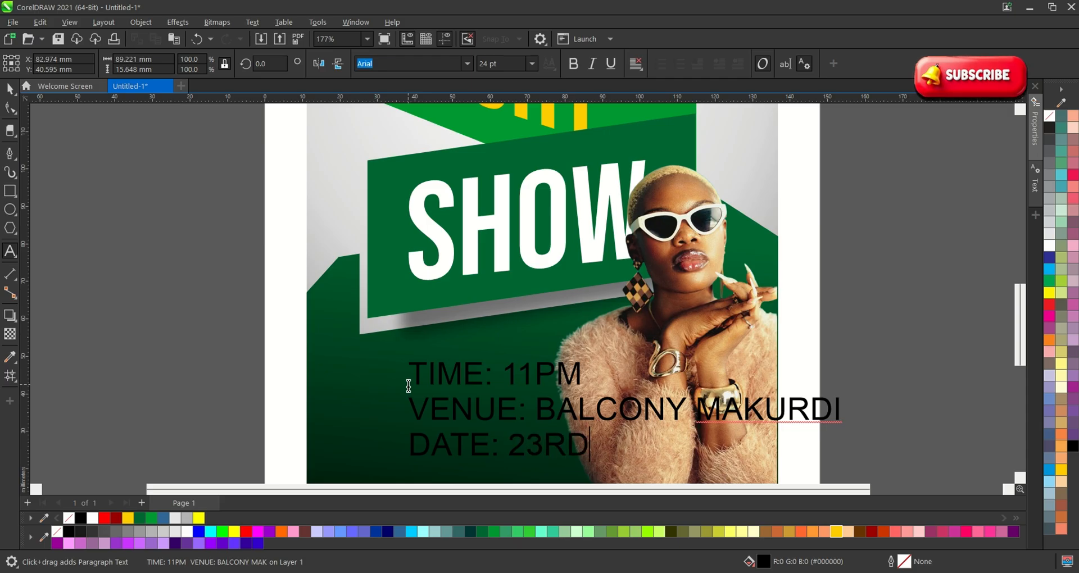
pyautogui.press('BackSpace')
pyautogui.press('BackSpace')
pyautogui.write('U')
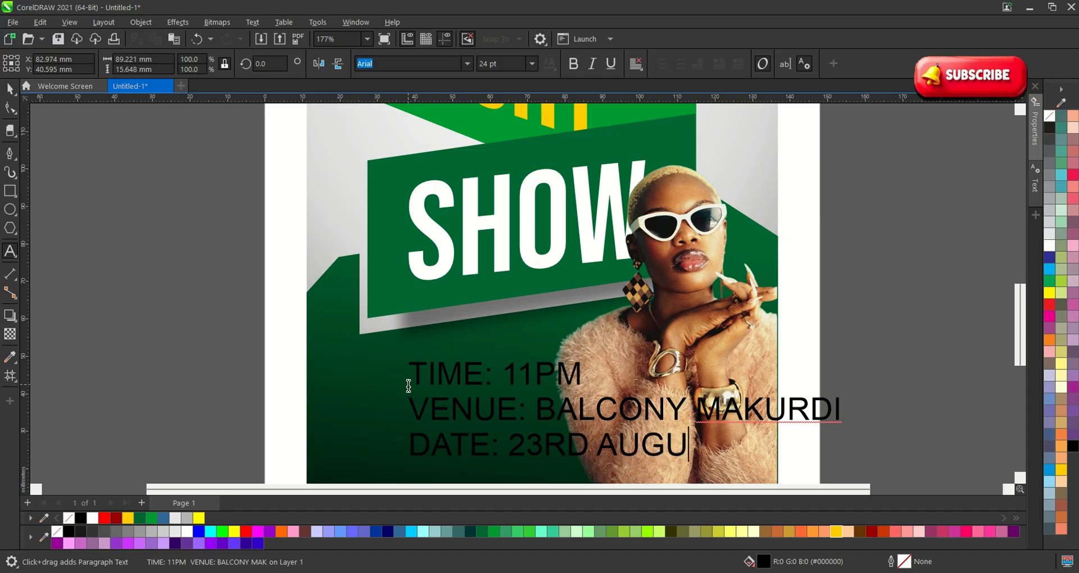
pyautogui.write('ST ,')
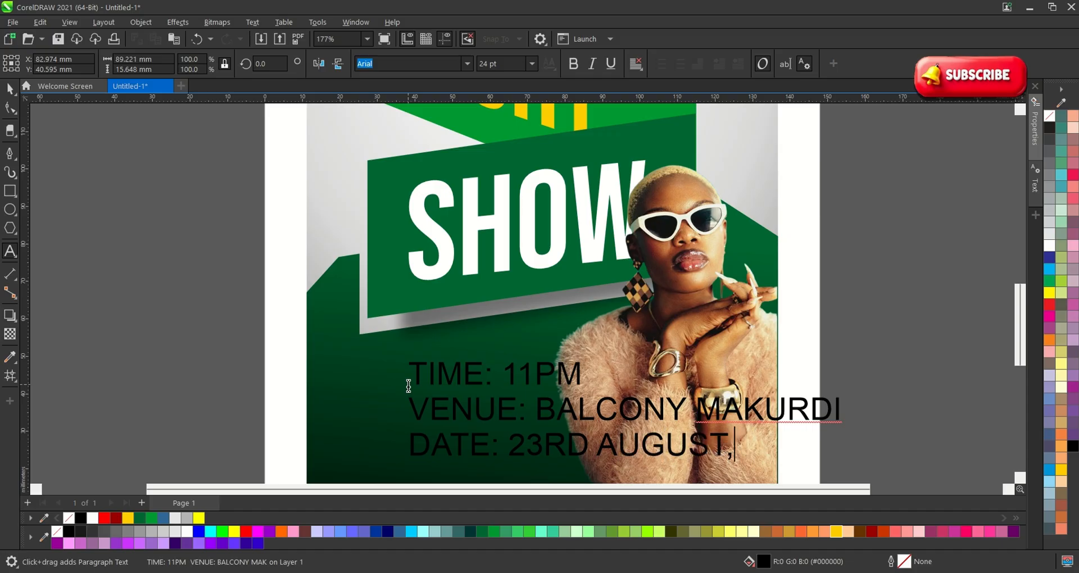
pyautogui.write(' 202')
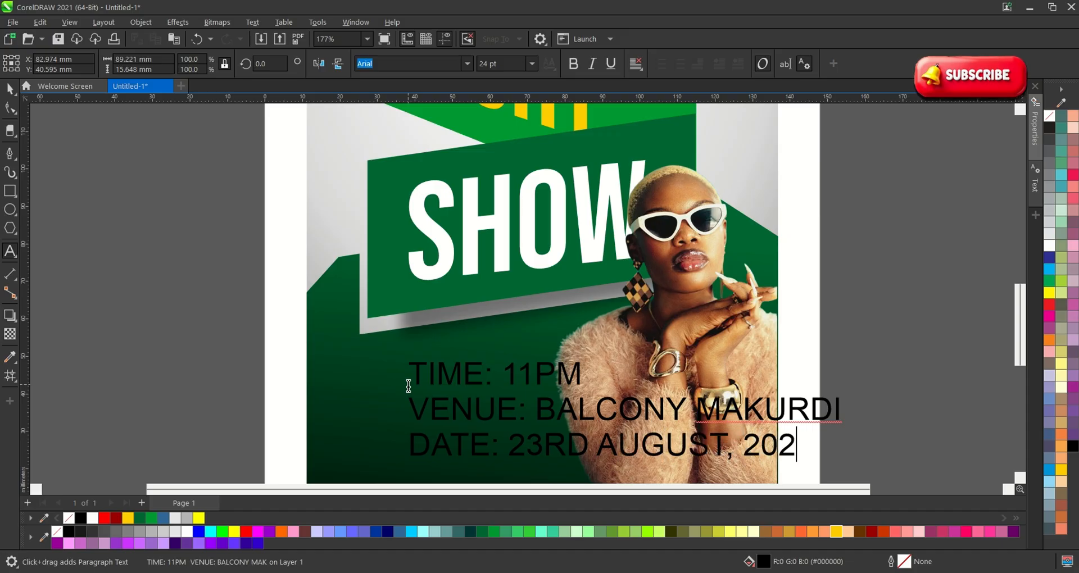
pyautogui.write('6 E')
pyautogui.press('BackSpace')
pyautogui.click(9, 88)
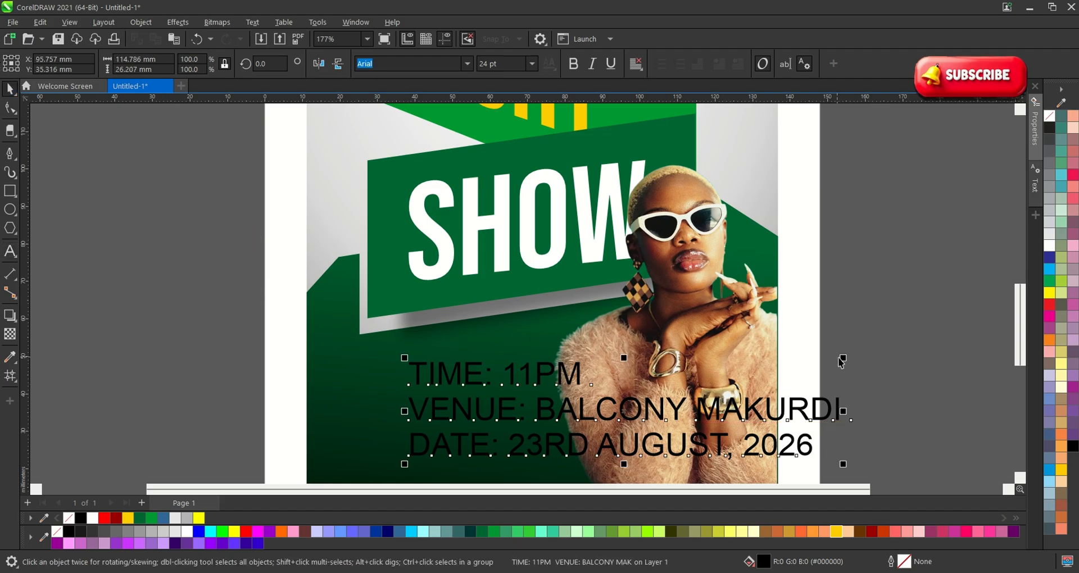
# - Scale the event-details text down to about 48.4 × 11 mm and place it on the green area beside the woman
pyautogui.moveTo(837, 354); pyautogui.dragTo(521, 363)
pyautogui.scroll(3, 457, 446)
pyautogui.moveTo(480, 443); pyautogui.dragTo(430, 364)
pyautogui.moveTo(532, 390); pyautogui.dragTo(618, 444)
# - Set the event-details text in Montserrat and scale it to about 44.2 × 11.2 mm
pyautogui.click(468, 64)
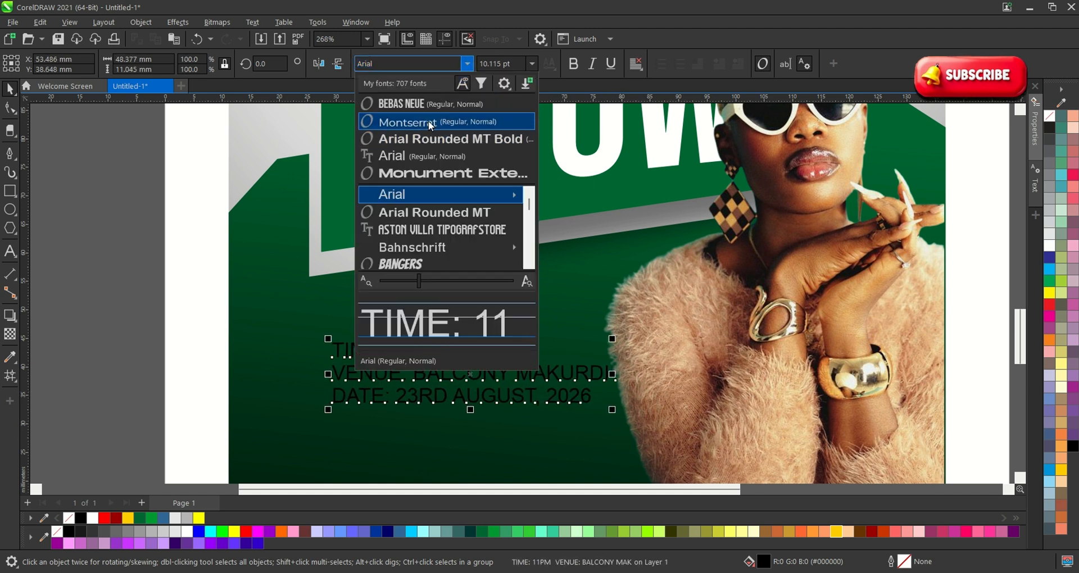
pyautogui.click(404, 125)
pyautogui.moveTo(626, 339); pyautogui.dragTo(583, 337)
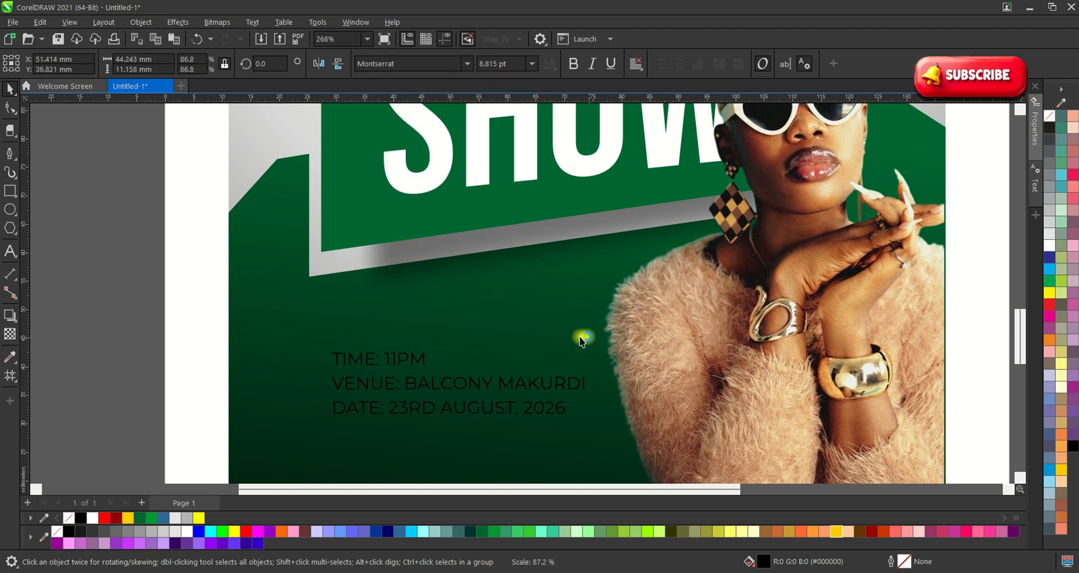
# - Fill the event-details text with white
pyautogui.scroll(-3, 582, 337)
pyautogui.click(328, 359)
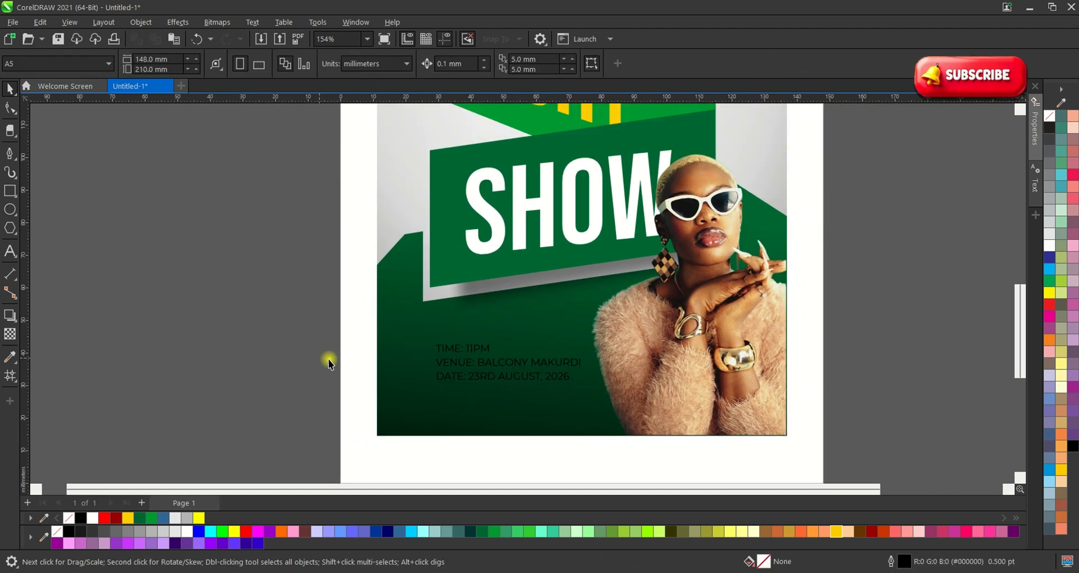
pyautogui.click(470, 371)
pyautogui.click(174, 431)
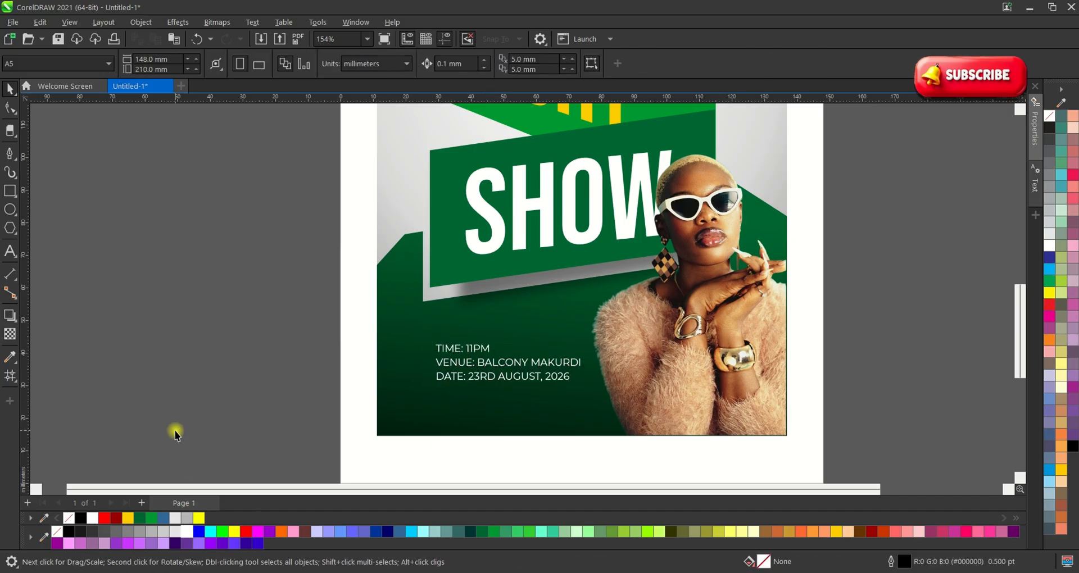
# - Enlarge the event-details text slightly to about 45.8 × 11.6 mm and nudge it into place
pyautogui.scroll(-3, 388, 449)
pyautogui.scroll(-2, 459, 473)
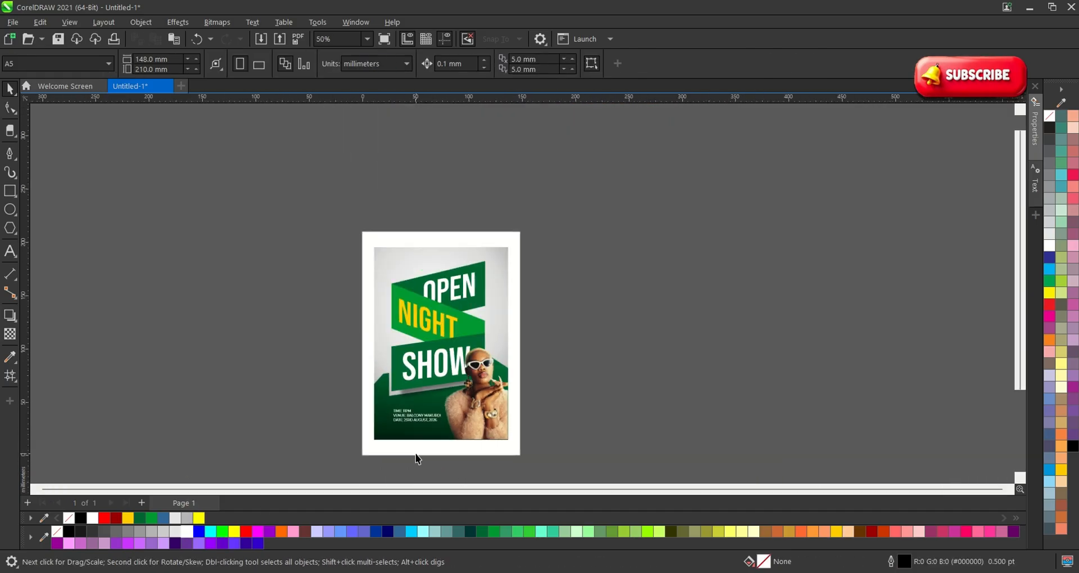
pyautogui.scroll(2, 416, 454)
pyautogui.scroll(-1, 398, 407)
pyautogui.scroll(4, 433, 432)
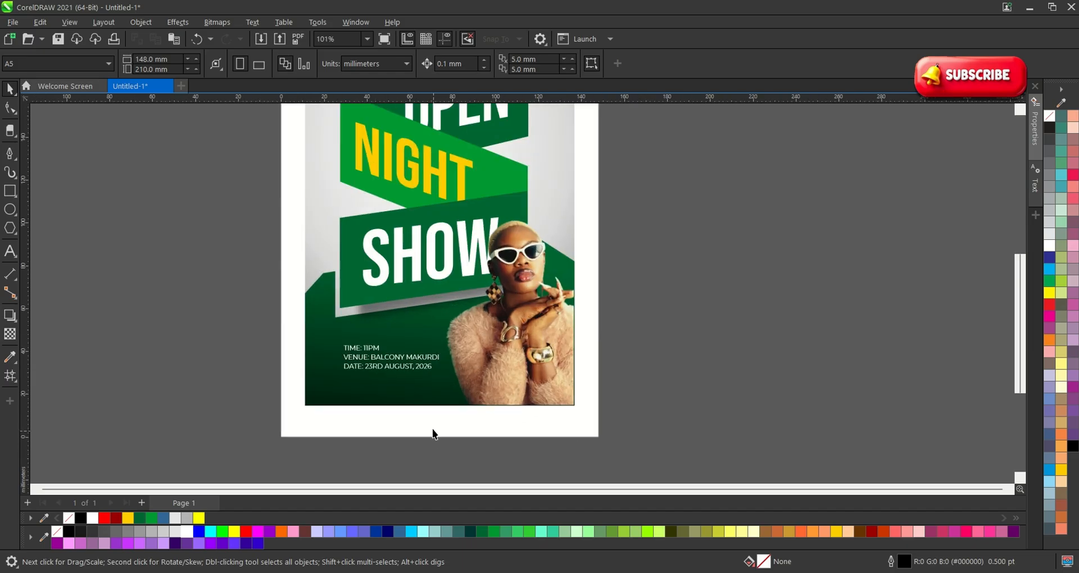
pyautogui.moveTo(174, 274); pyautogui.dragTo(412, 353)
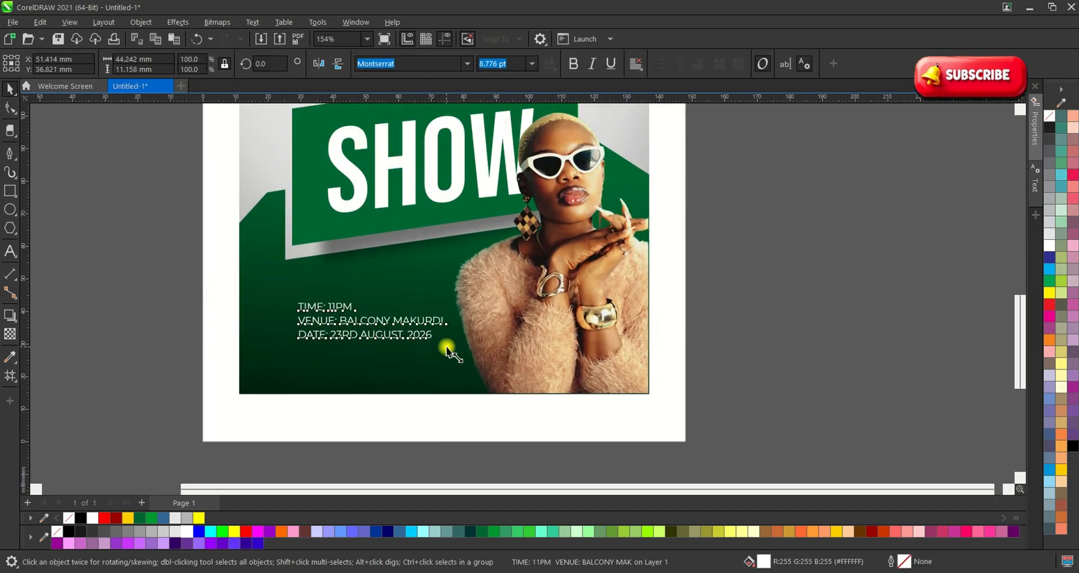
pyautogui.scroll(2, 365, 326)
pyautogui.click(367, 327)
pyautogui.click(370, 328)
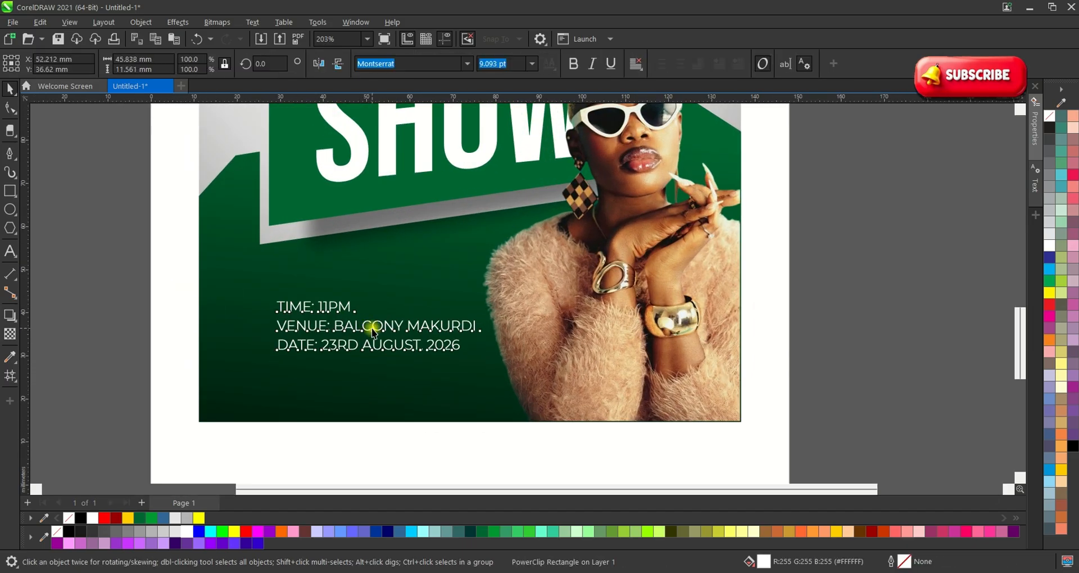
pyautogui.moveTo(376, 329); pyautogui.dragTo(374, 332)
pyautogui.scroll(-1, 374, 331)
pyautogui.click(137, 322)
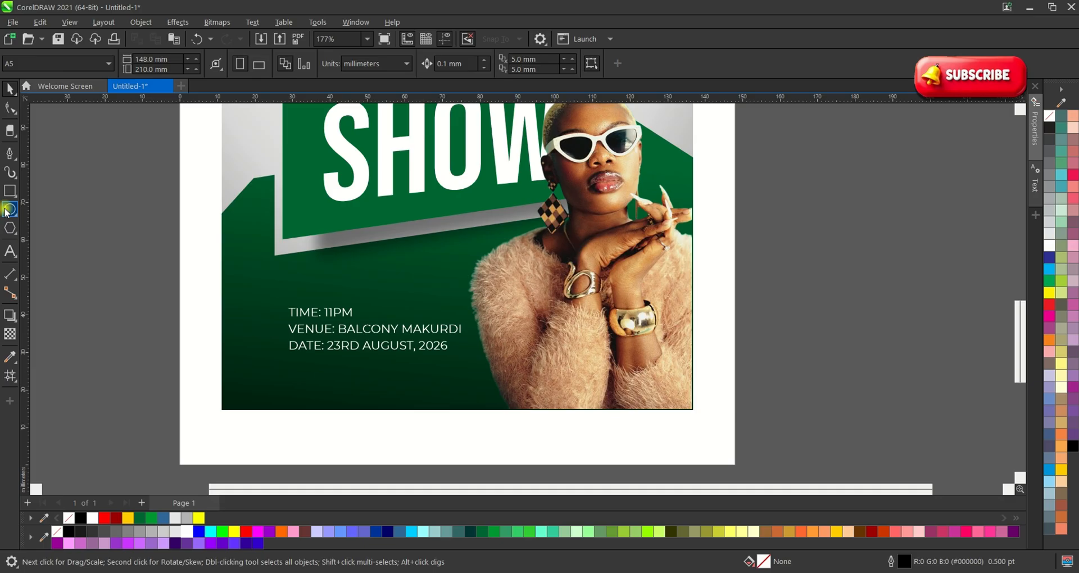
# - Draw a rectangle about 75.7 × 17.2 mm around the event details, extending over the woman's sleeve, and make its outline white
pyautogui.click(10, 191)
pyautogui.moveTo(272, 294)
pyautogui.mouseDown()
pyautogui.moveTo(467, 360)
pyautogui.moveTo(593, 345)
pyautogui.mouseUp()
pyautogui.scroll(2, 454, 311)
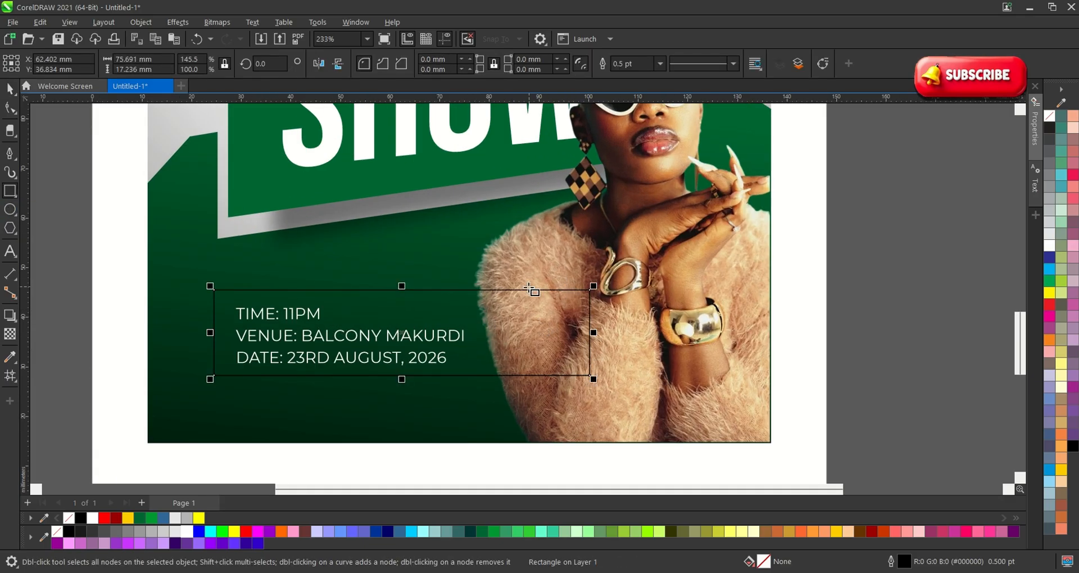
pyautogui.rightClick(190, 534)
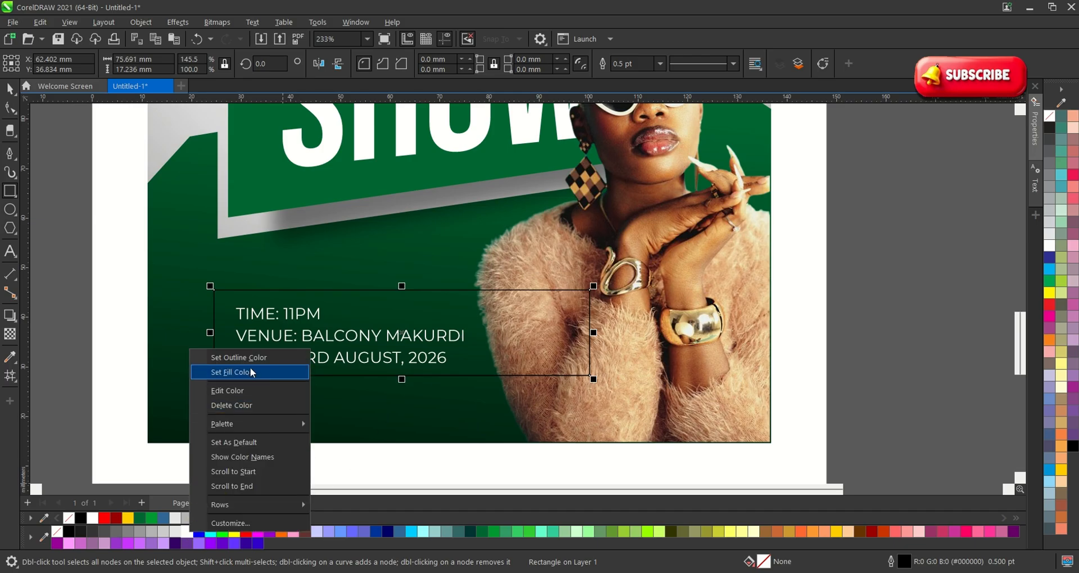
pyautogui.click(230, 372)
pyautogui.scroll(-3, 411, 354)
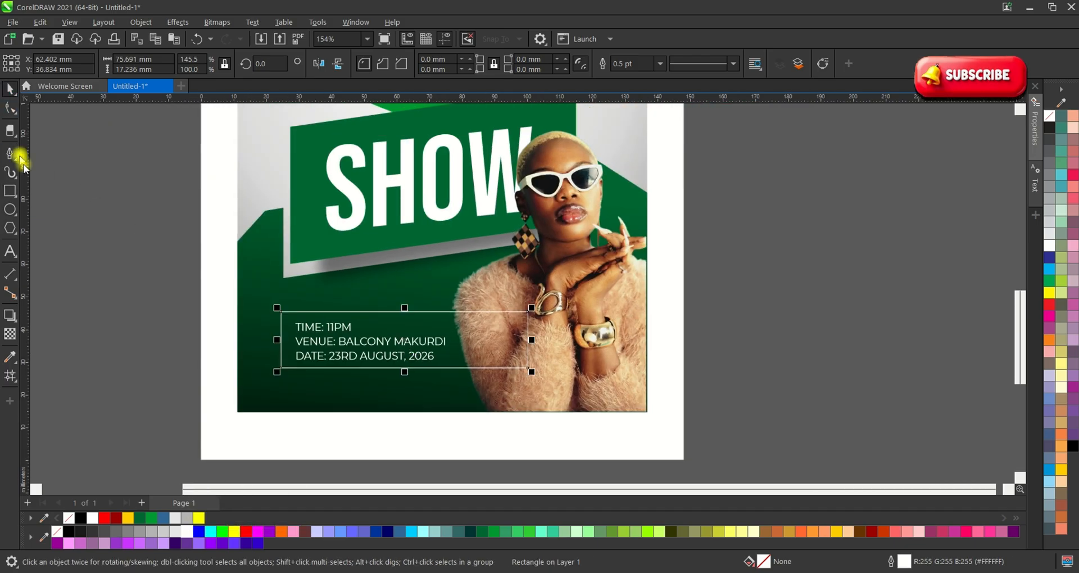
# - Shift the outlined rectangle slightly down and left so it frames the event details evenly
pyautogui.scroll(2, 162, 288)
pyautogui.moveTo(326, 354); pyautogui.dragTo(330, 358)
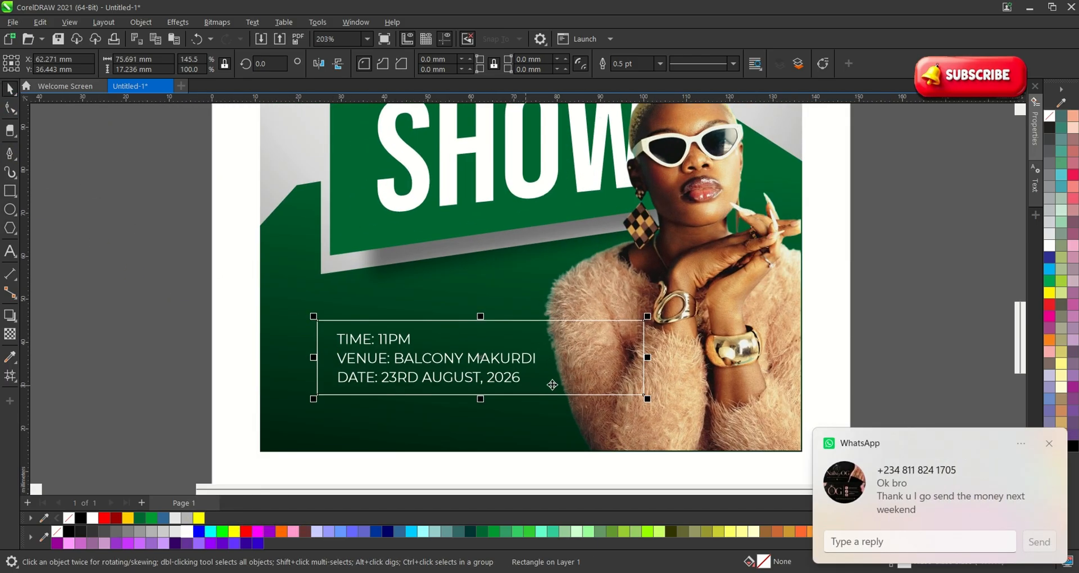
pyautogui.click(891, 396)
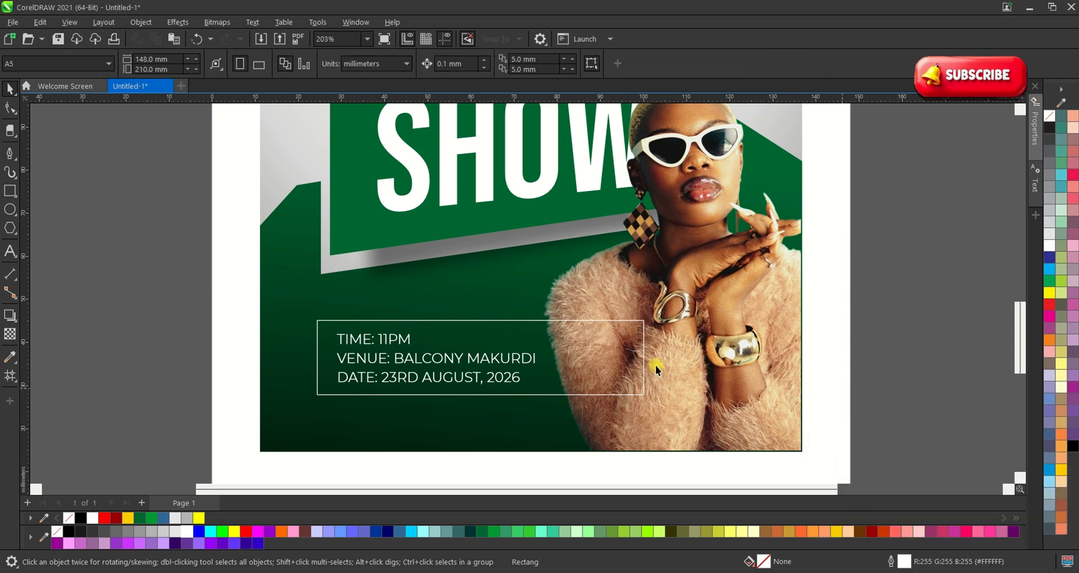
# - Send the outlined rectangle back in the stacking order until it lies behind the woman's photo
pyautogui.click(576, 341)
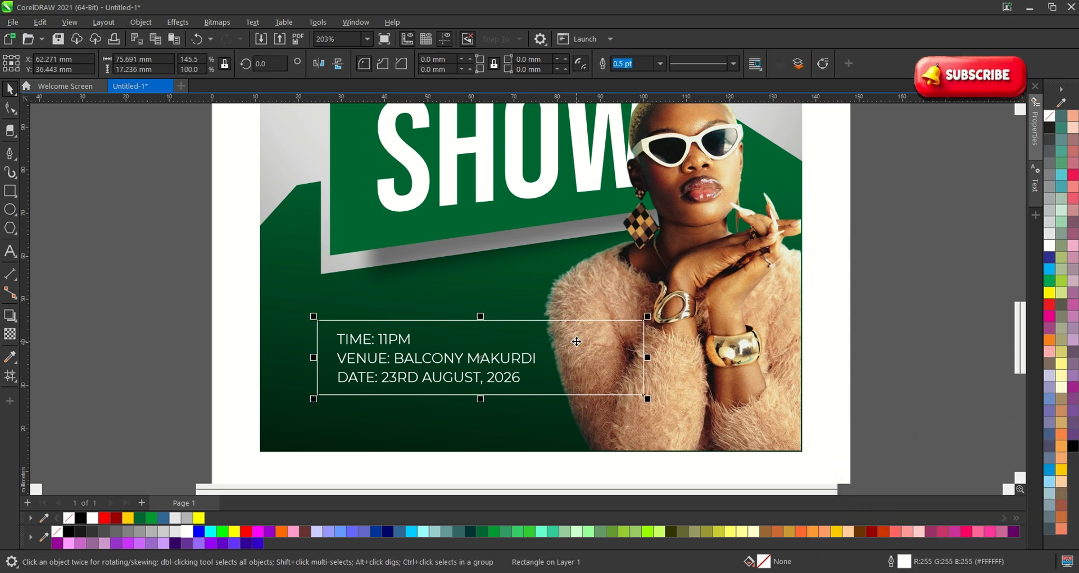
pyautogui.hotkey('ctrl', 'pagedown')
pyautogui.hotkey('ctrl', 'pagedown')
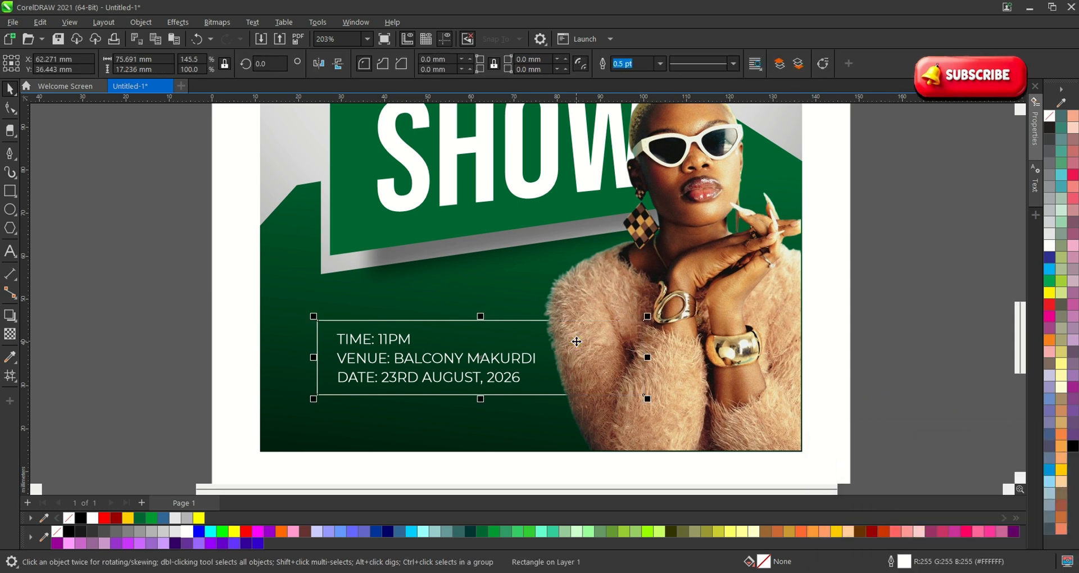
pyautogui.scroll(-2, 576, 341)
pyautogui.click(255, 340)
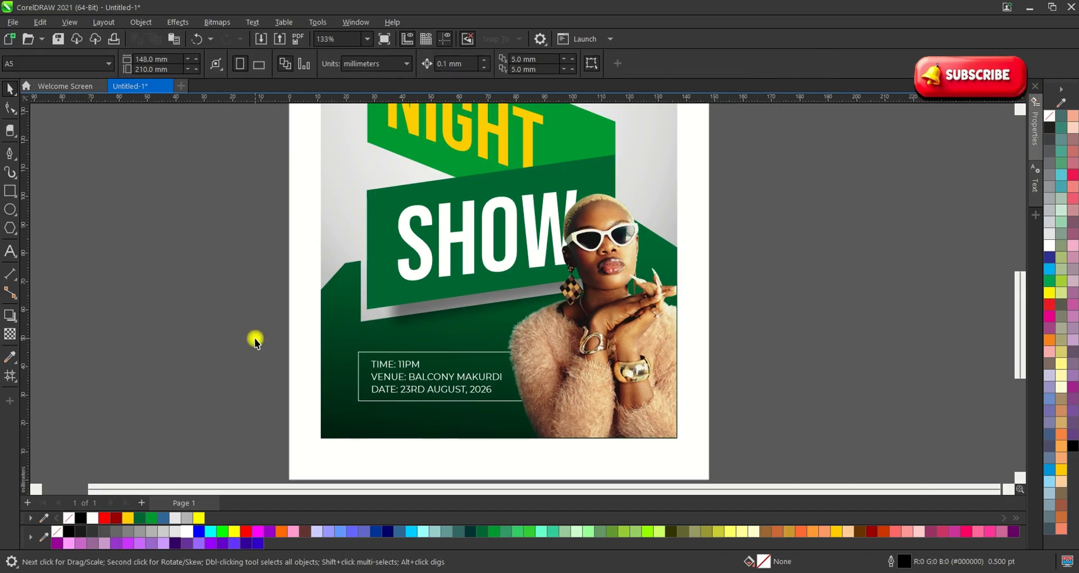
pyautogui.scroll(-2, 327, 378)
pyautogui.scroll(1, 424, 313)
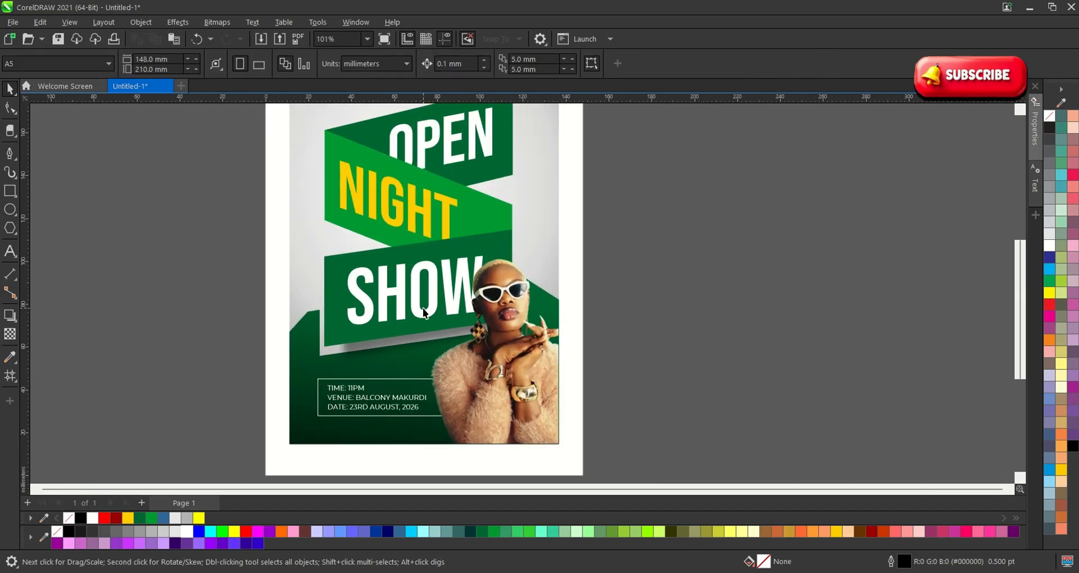